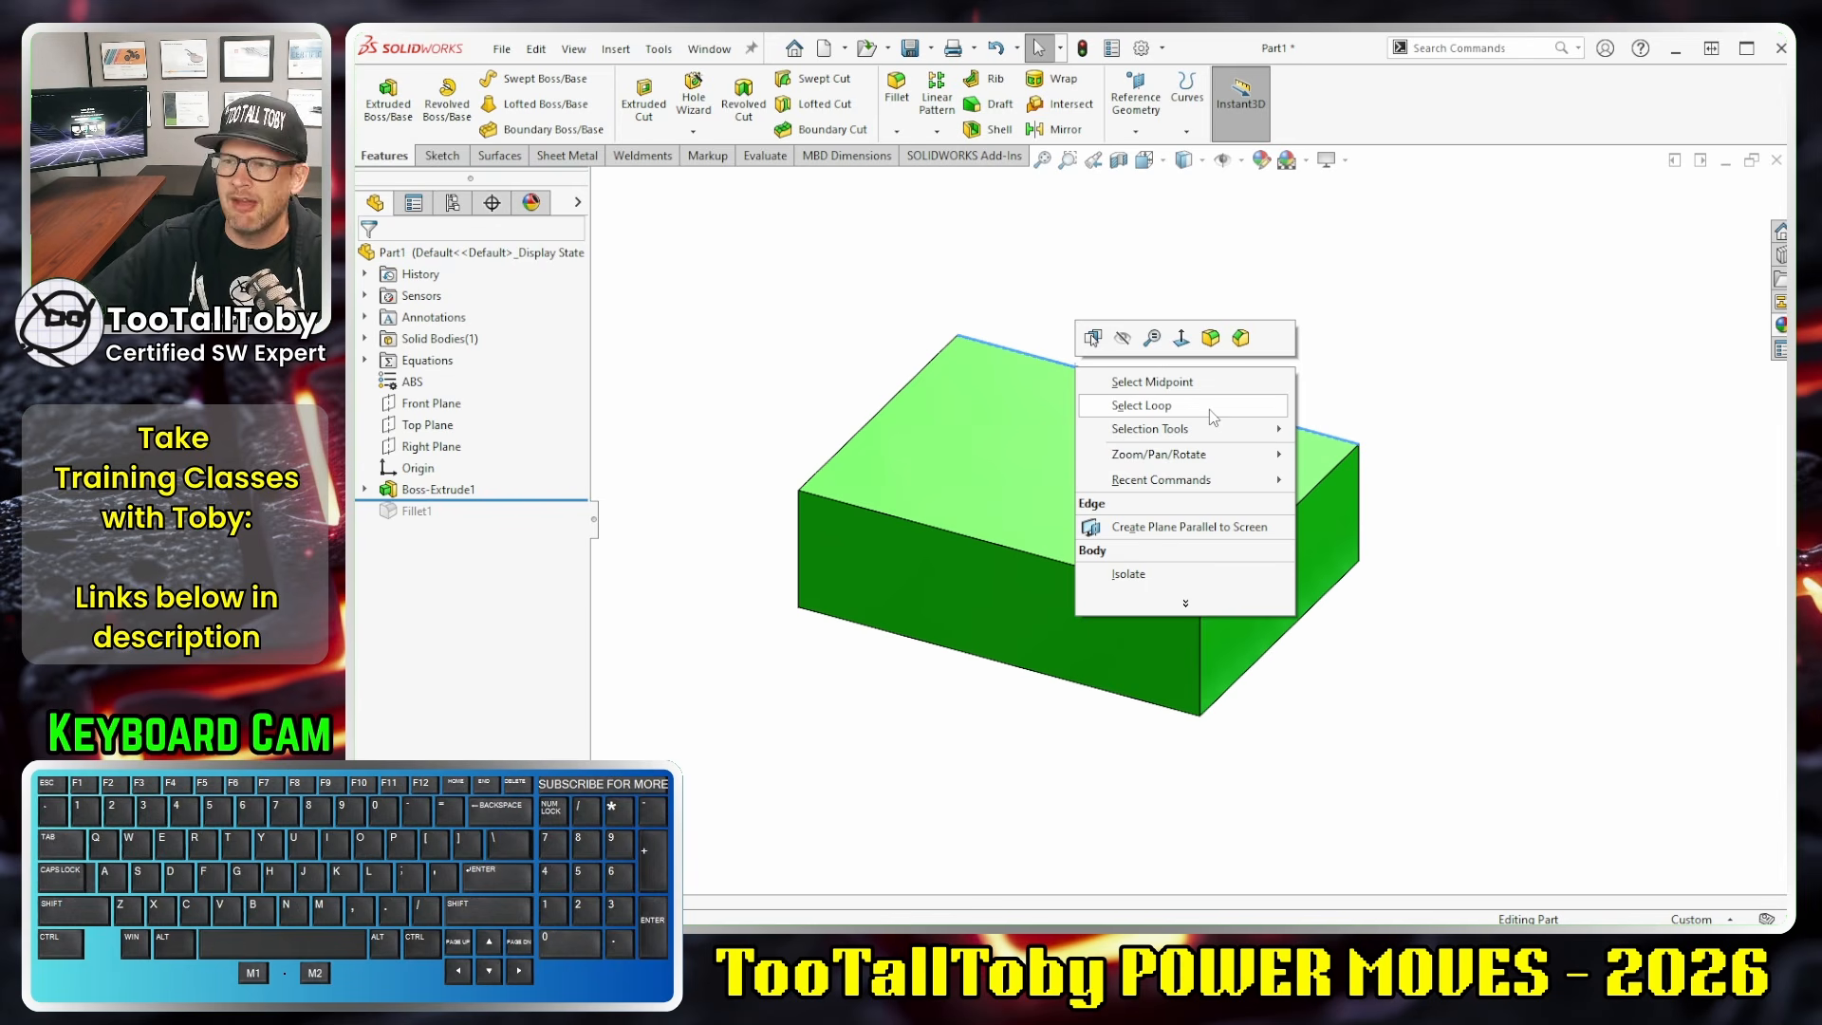
# Step: Highlight in red the edge between the block's top and end faces, and number the two adjoining faces 1 and 2
pyautogui.click(1373, 382)
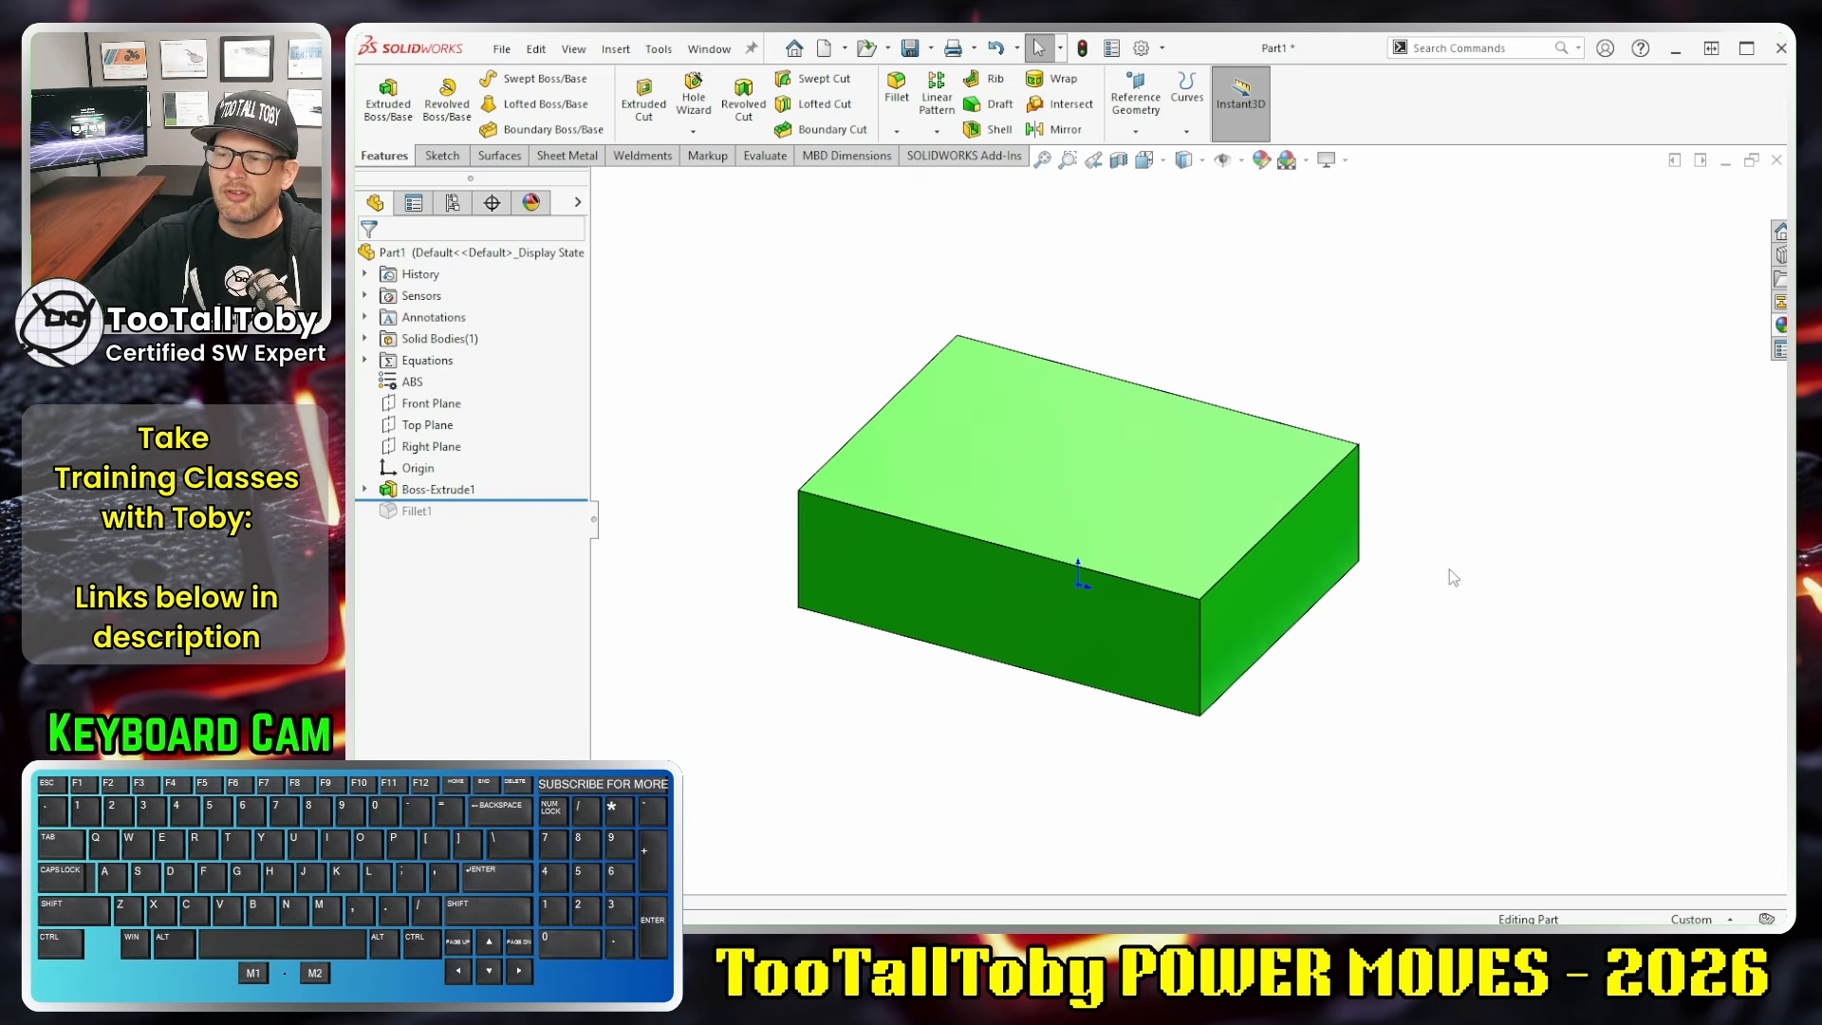
pyautogui.scroll(-2, 1449, 569)
pyautogui.press('F11')
pyautogui.scroll(-4, 1513, 646)
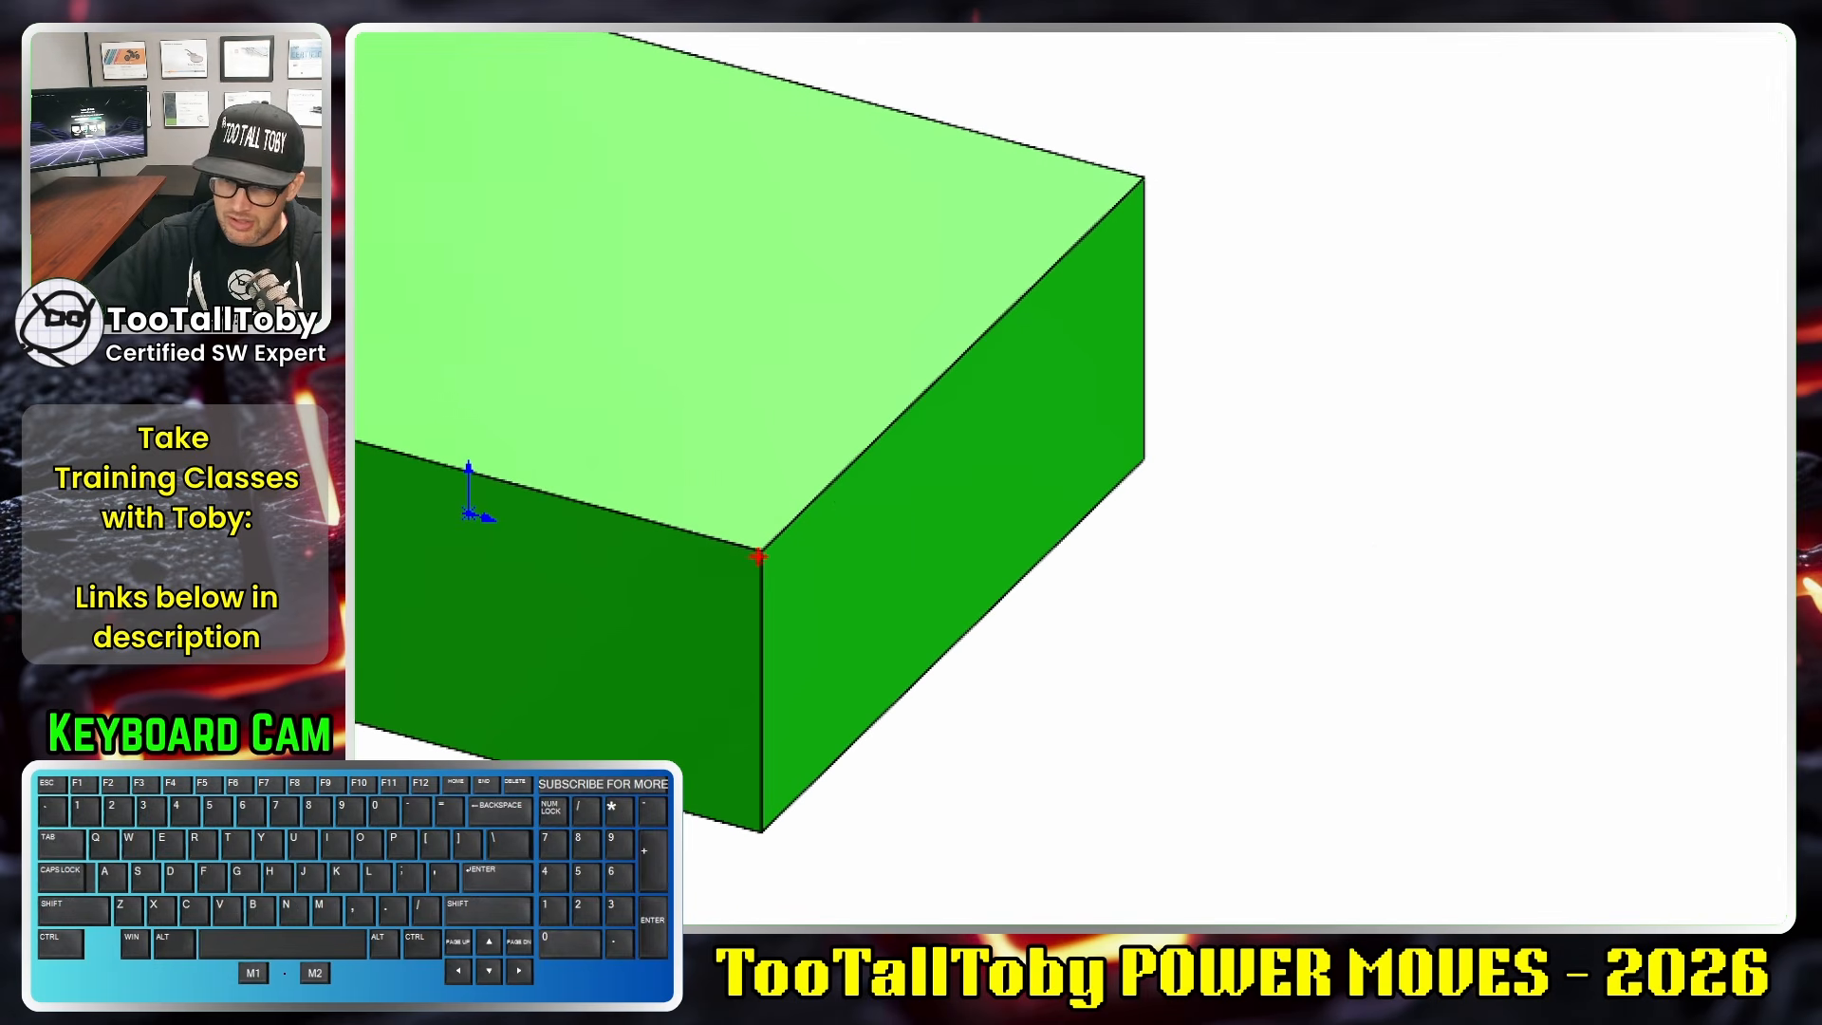
pyautogui.moveTo(758, 557)
pyautogui.mouseDown()
pyautogui.moveTo(987, 361)
pyautogui.moveTo(1135, 183)
pyautogui.mouseUp()
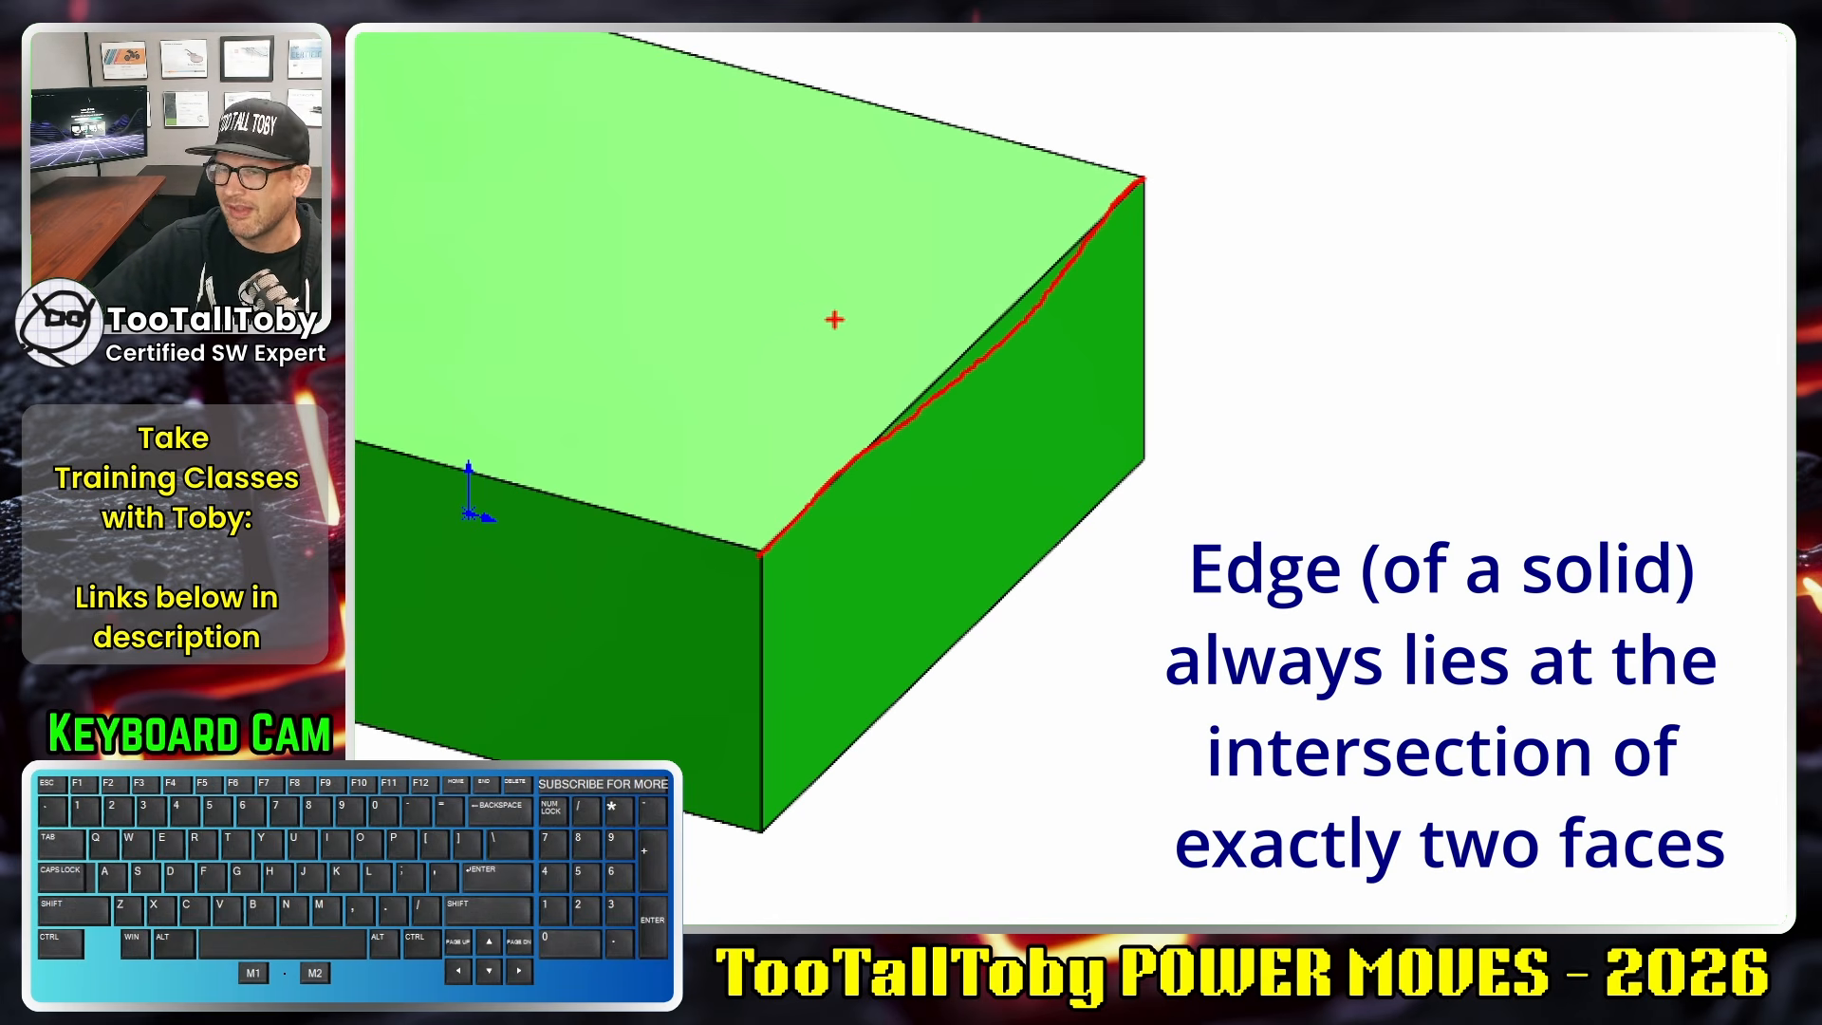
pyautogui.moveTo(834, 306); pyautogui.dragTo(834, 393)
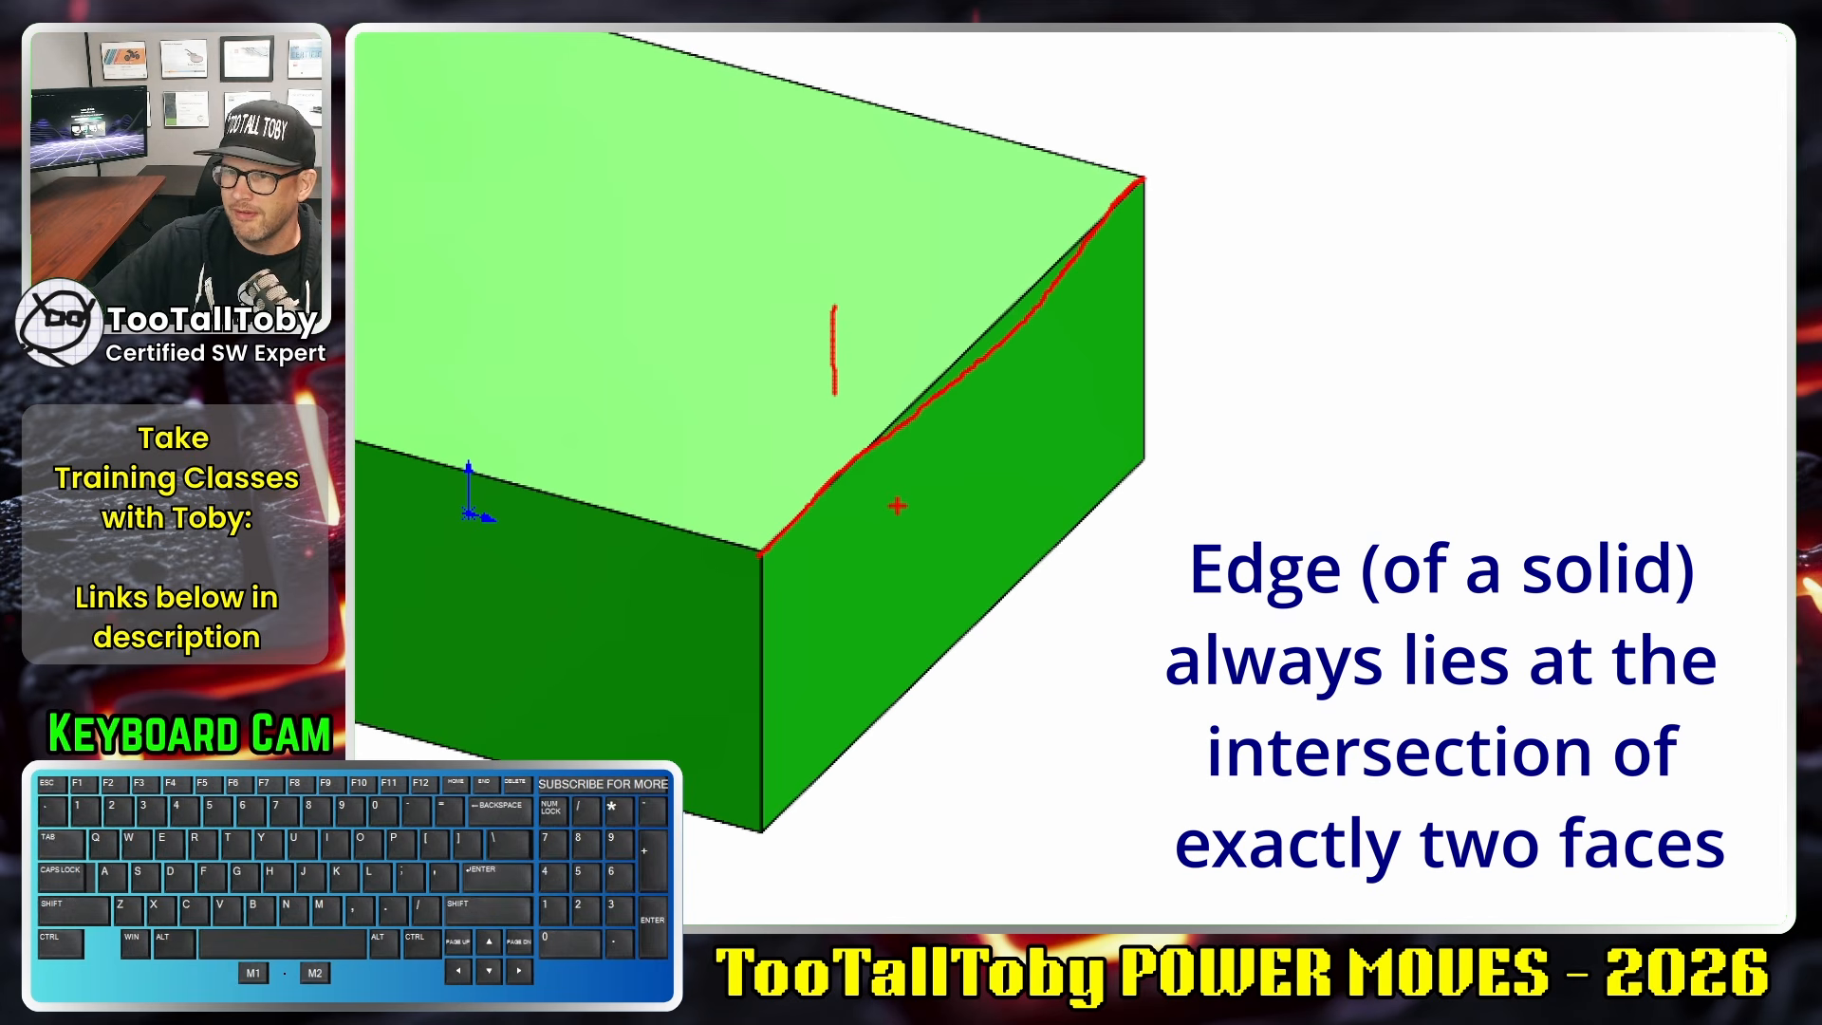
pyautogui.moveTo(897, 506); pyautogui.dragTo(925, 542)
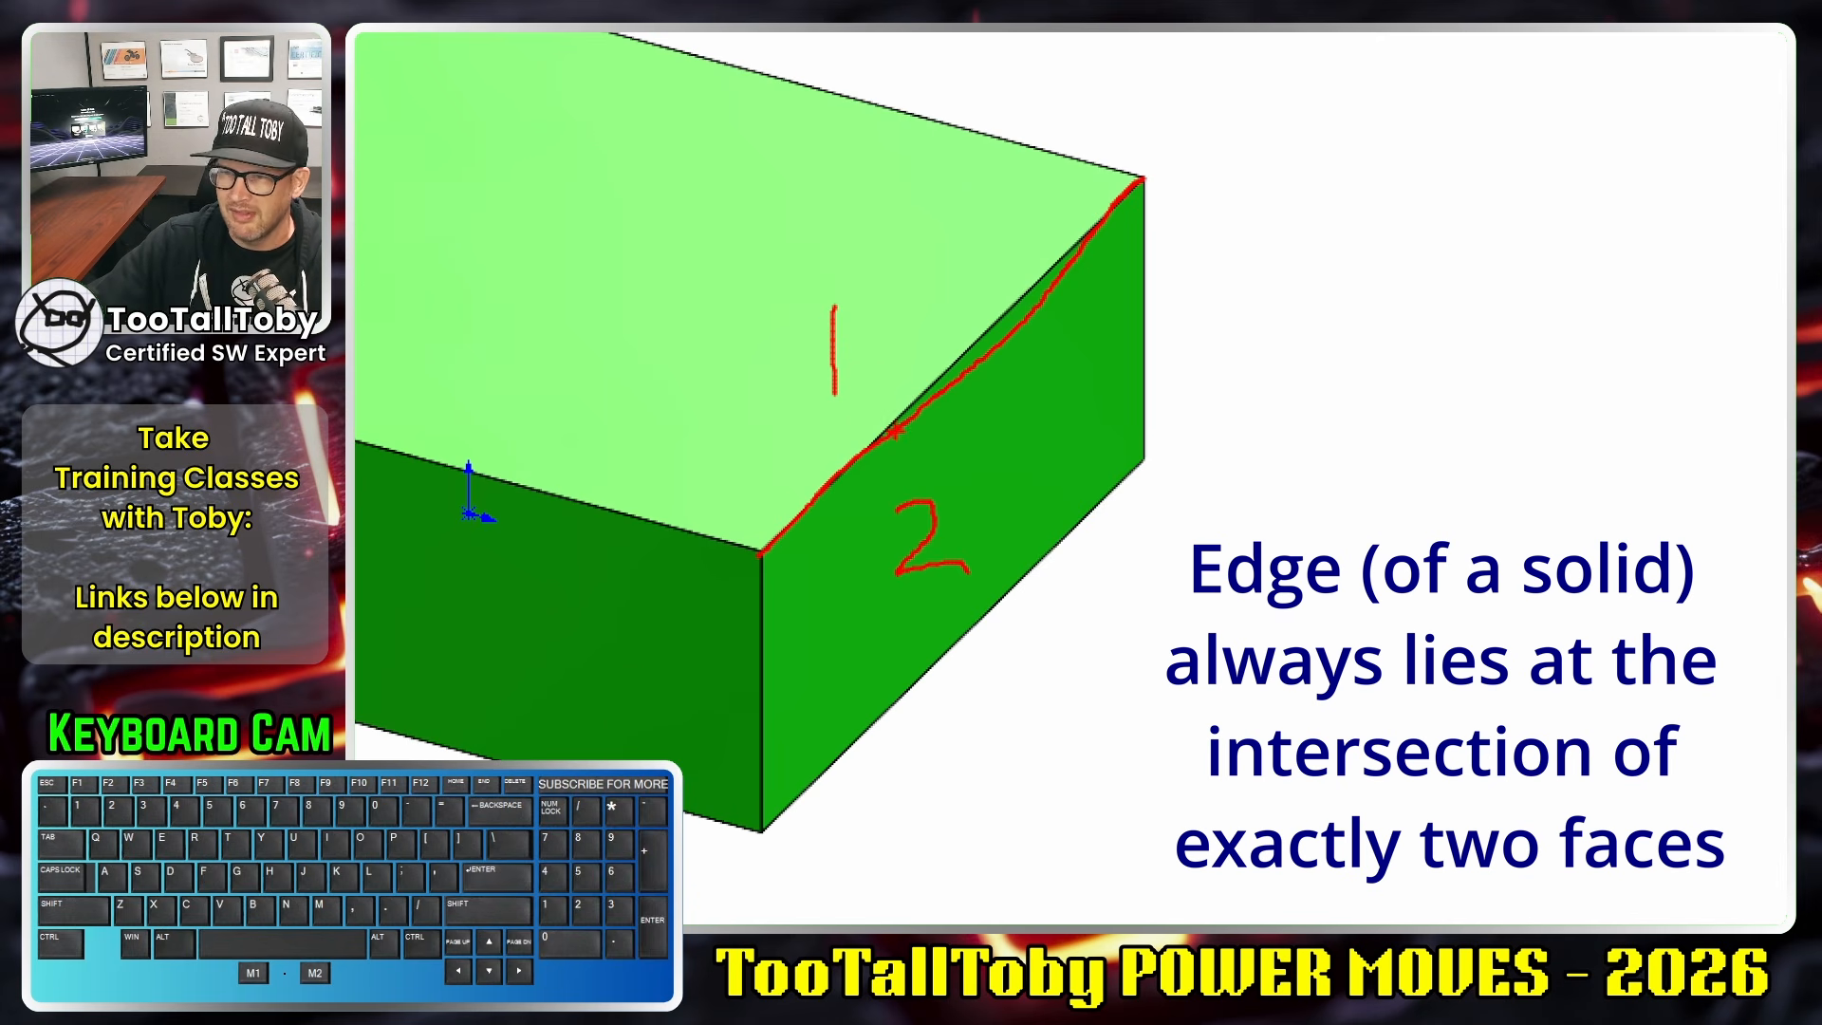
# Step: Mark the front top edge and the vertical corner edge in red, numbering each edge's two adjoining faces 1 and 2
pyautogui.moveTo(584, 506); pyautogui.dragTo(745, 536)
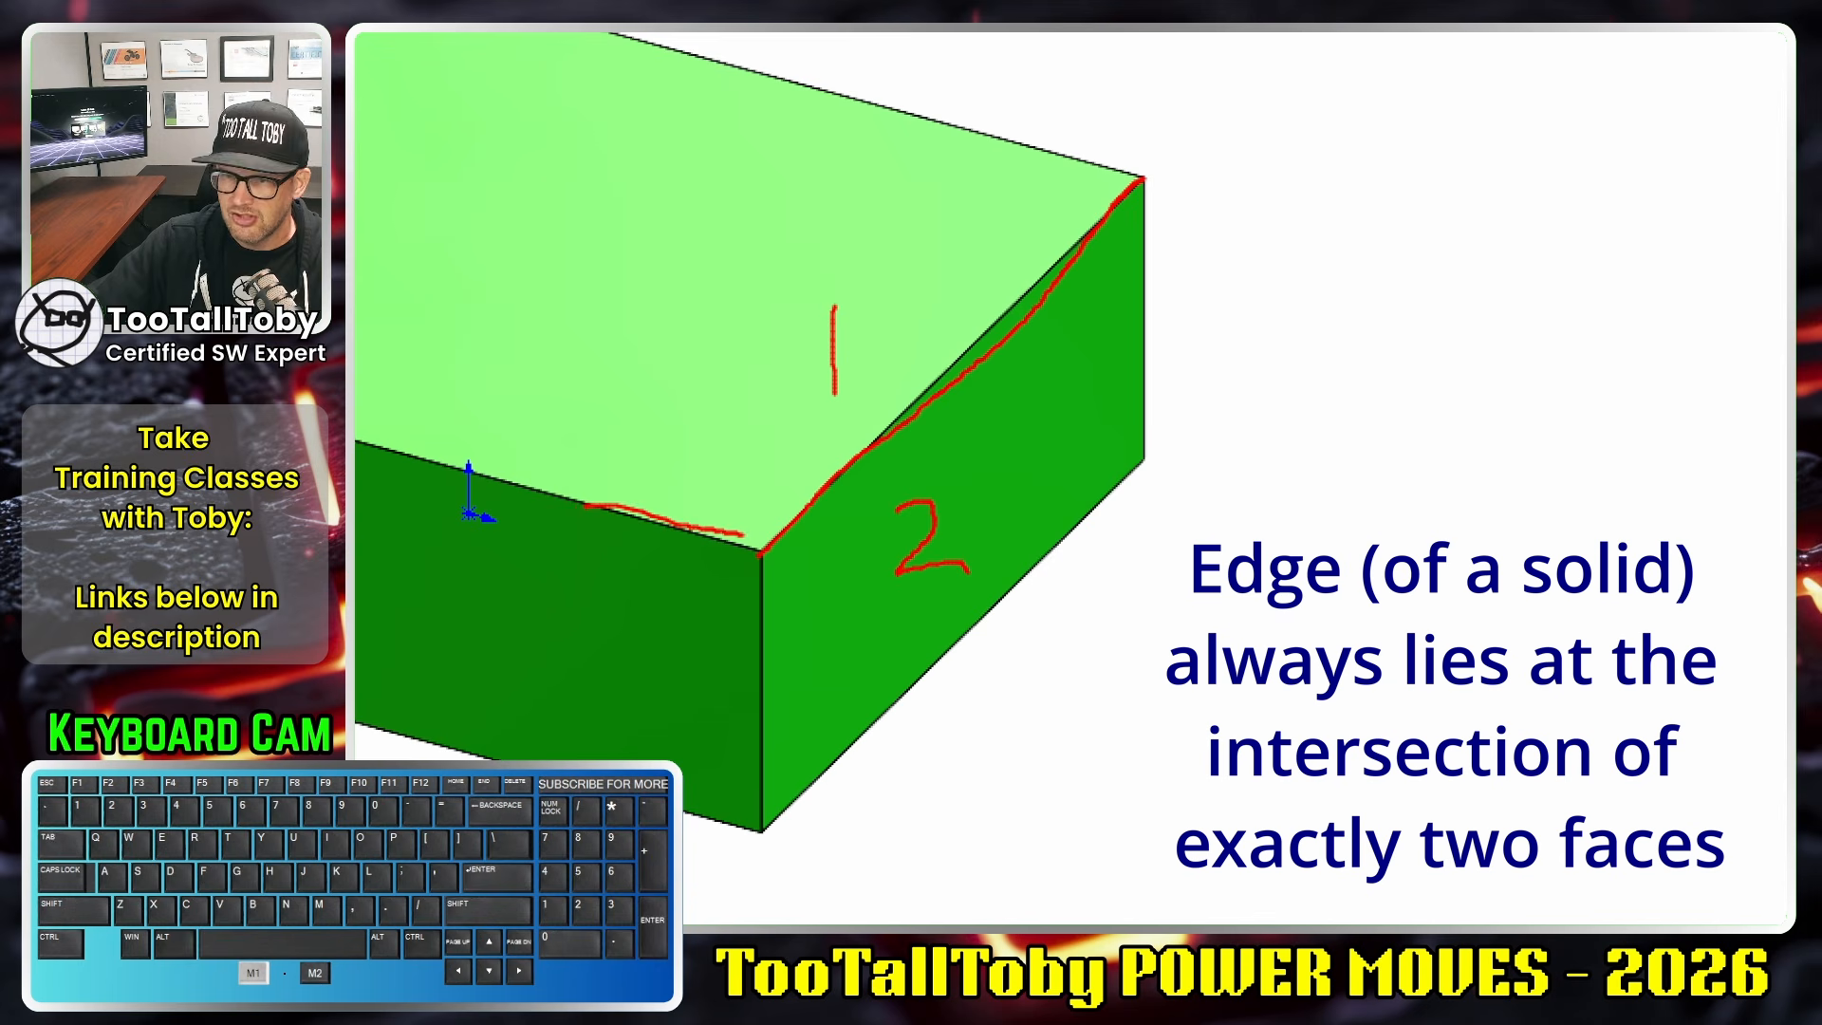
pyautogui.moveTo(692, 460); pyautogui.dragTo(700, 487)
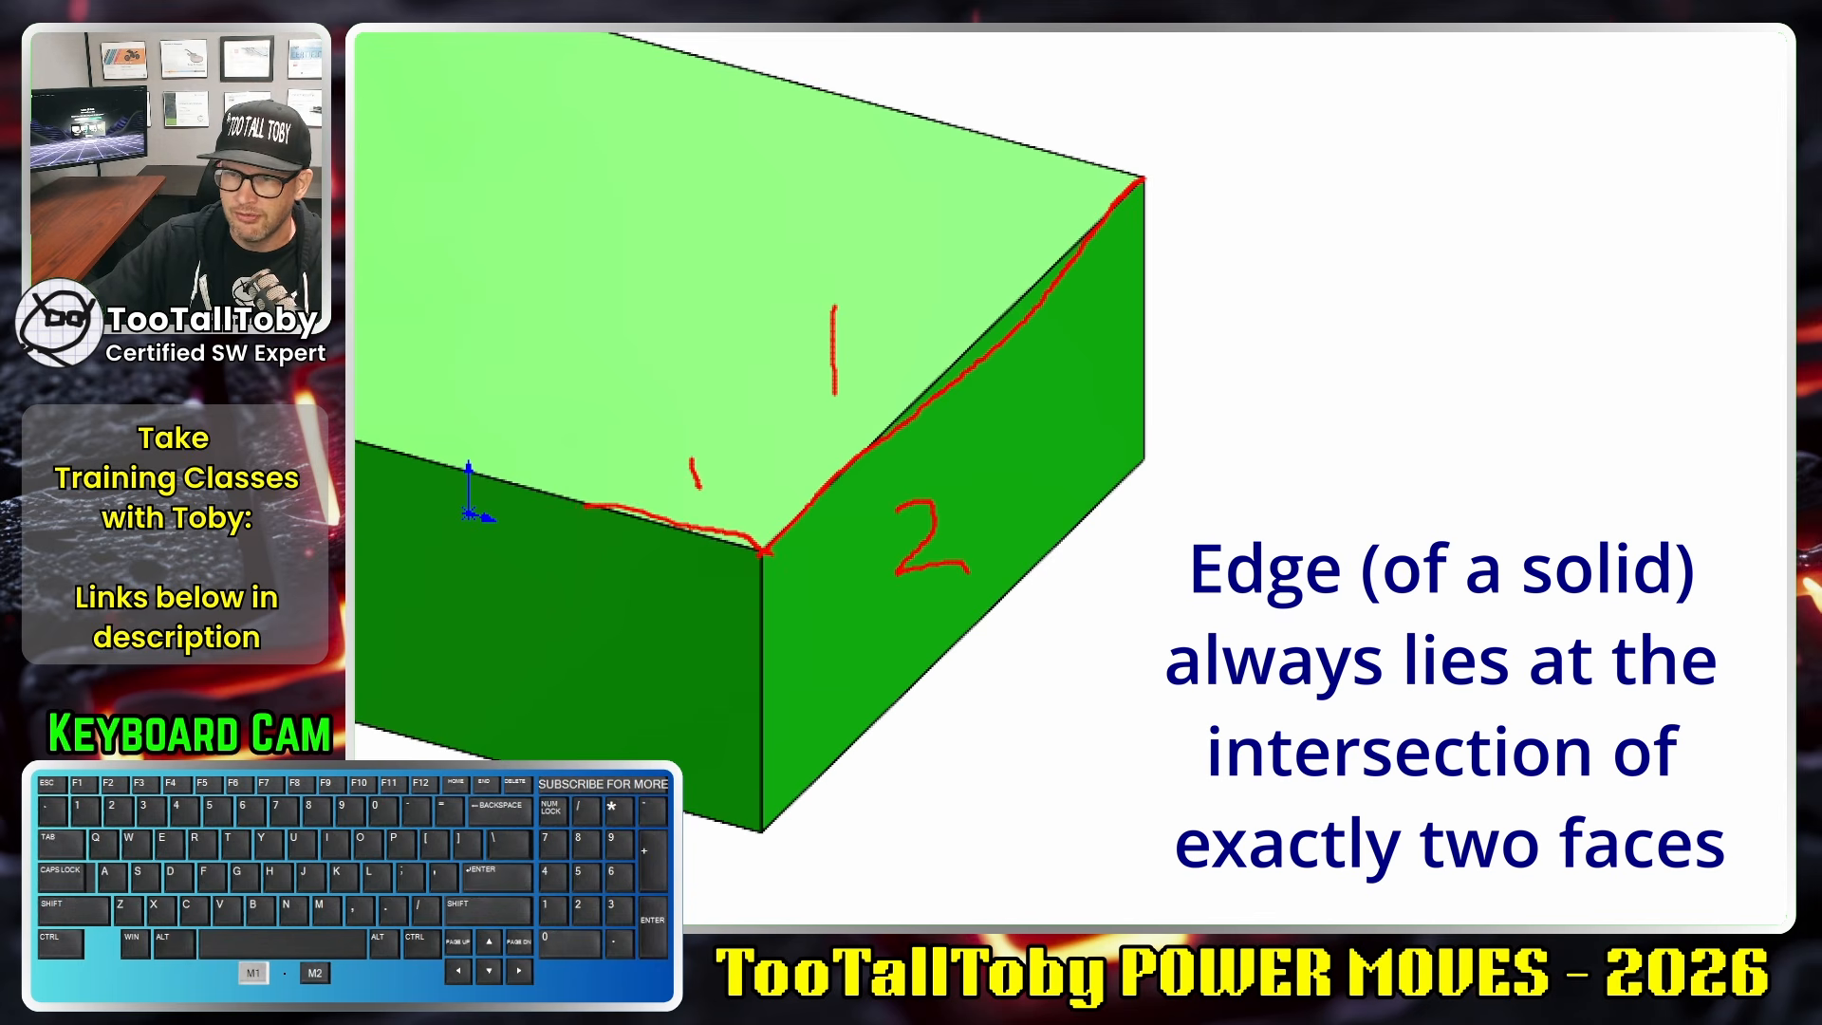
pyautogui.moveTo(762, 551); pyautogui.dragTo(763, 602)
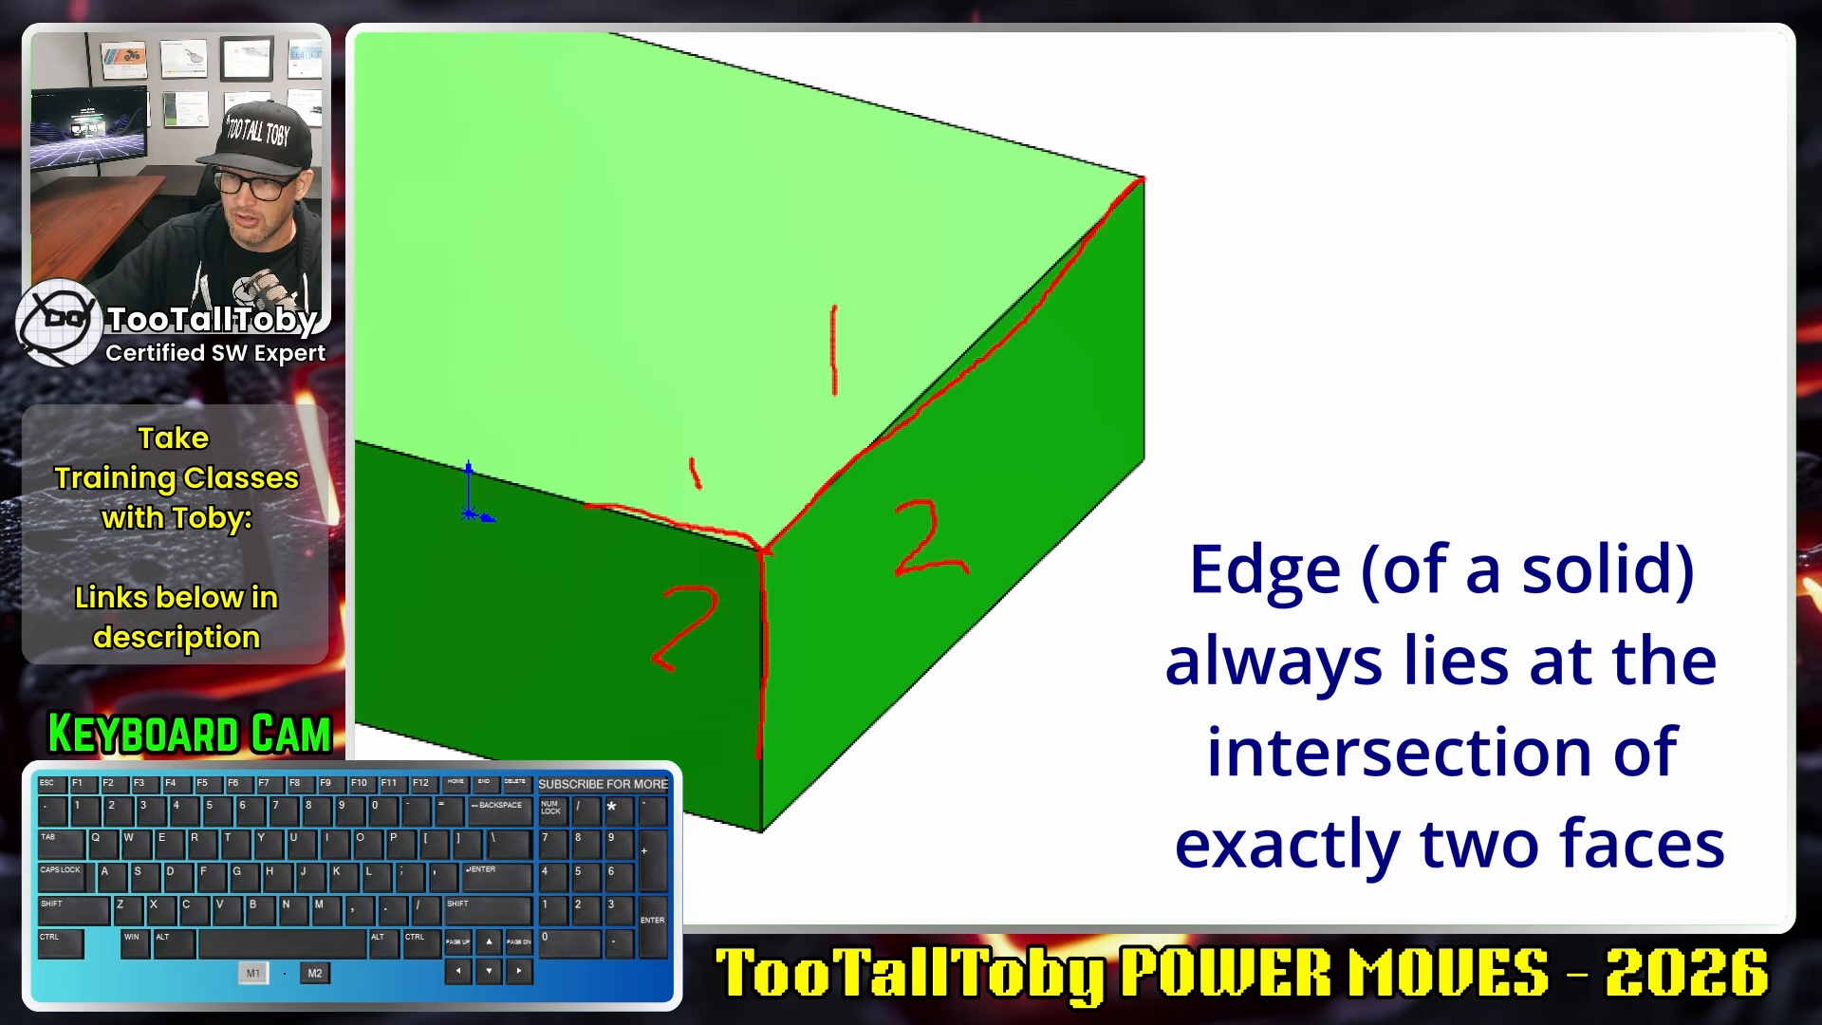
pyautogui.moveTo(706, 729); pyautogui.dragTo(710, 766)
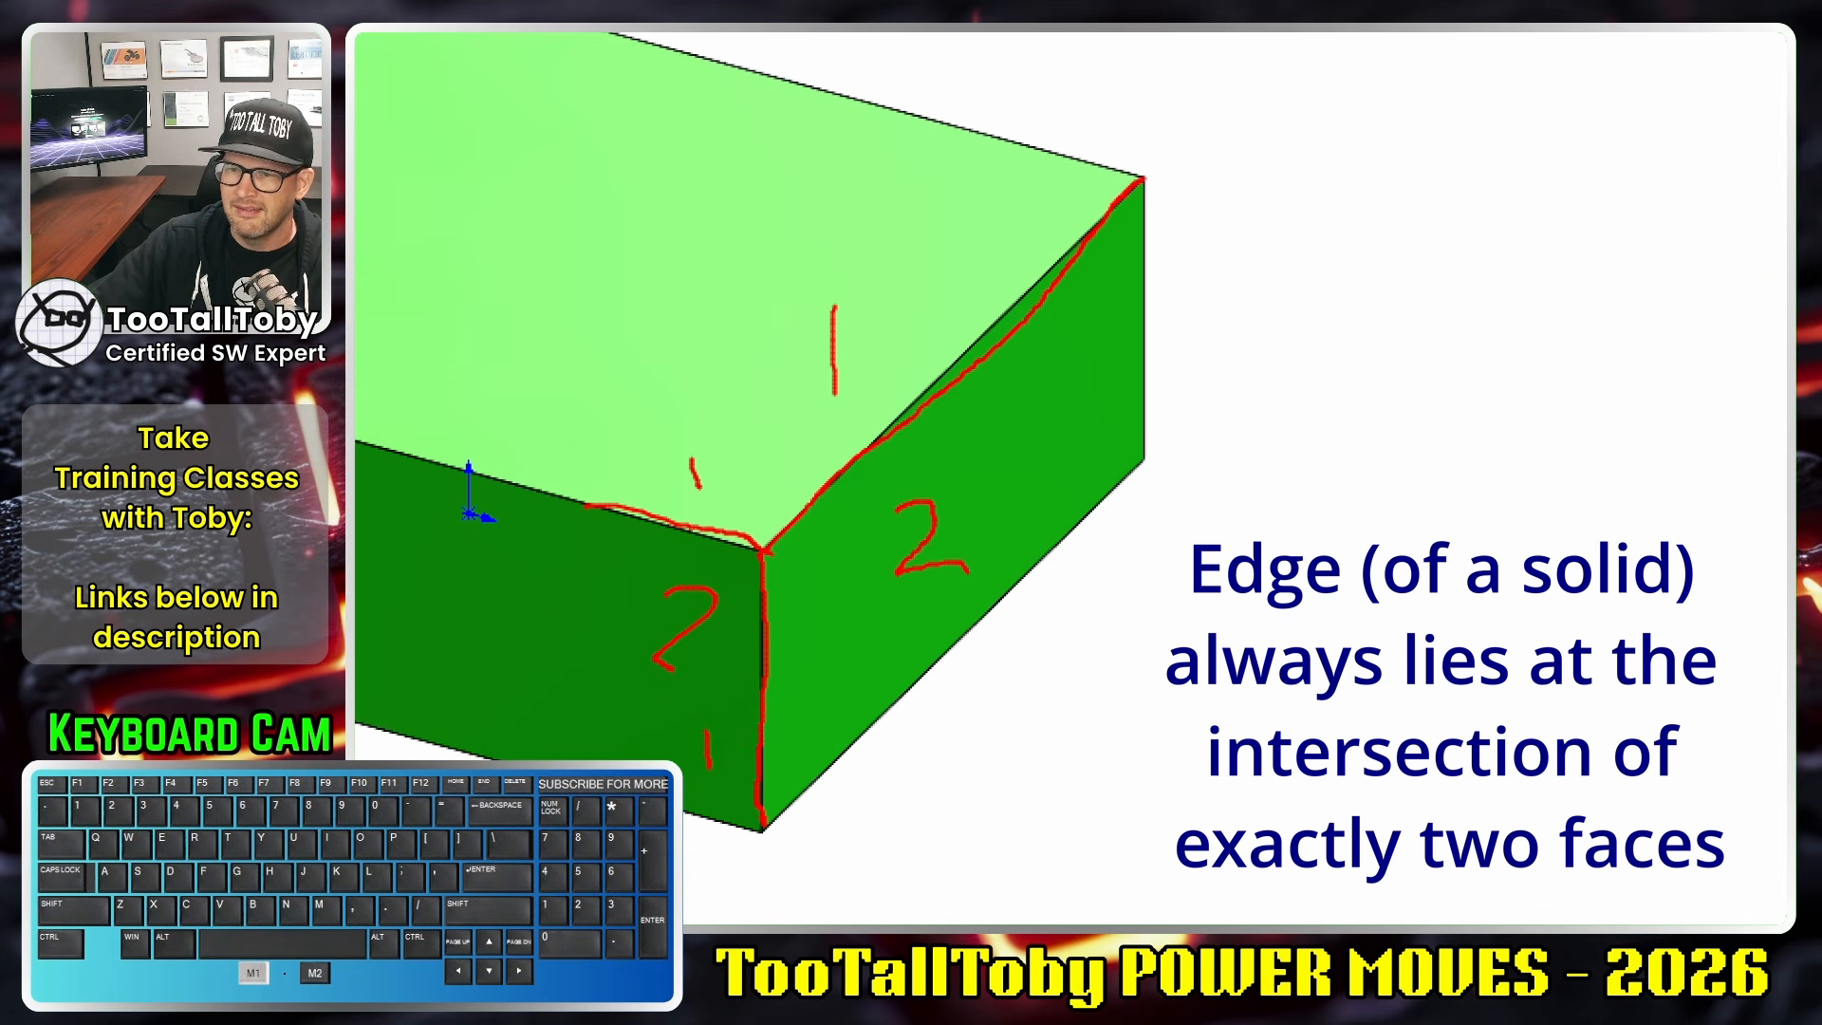
pyautogui.moveTo(822, 729); pyautogui.dragTo(850, 720)
pyautogui.moveTo(857, 702); pyautogui.dragTo(857, 723)
pyautogui.moveTo(849, 711); pyautogui.dragTo(868, 711)
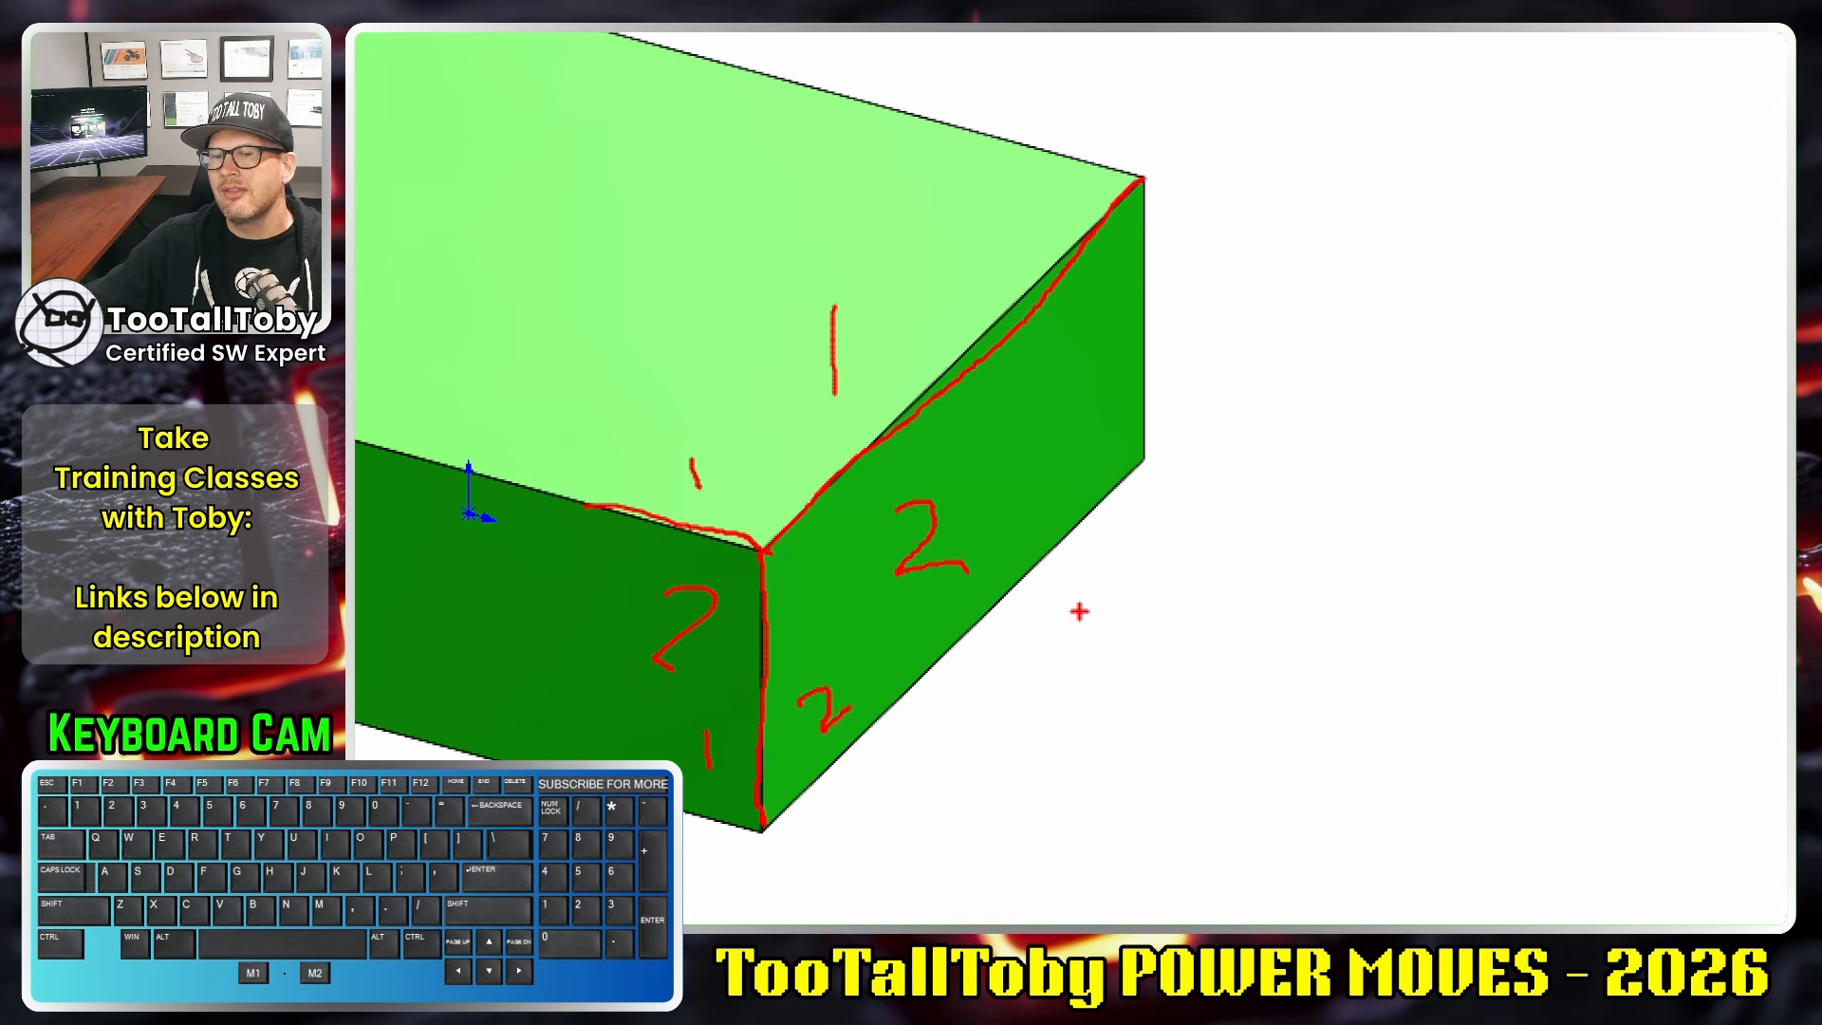
# Step: Clear the red markup and outline in blue the four-edge loop around the block's end face, numbering the face 1
pyautogui.hotkey('alt', '1')
pyautogui.hotkey('alt', '1')
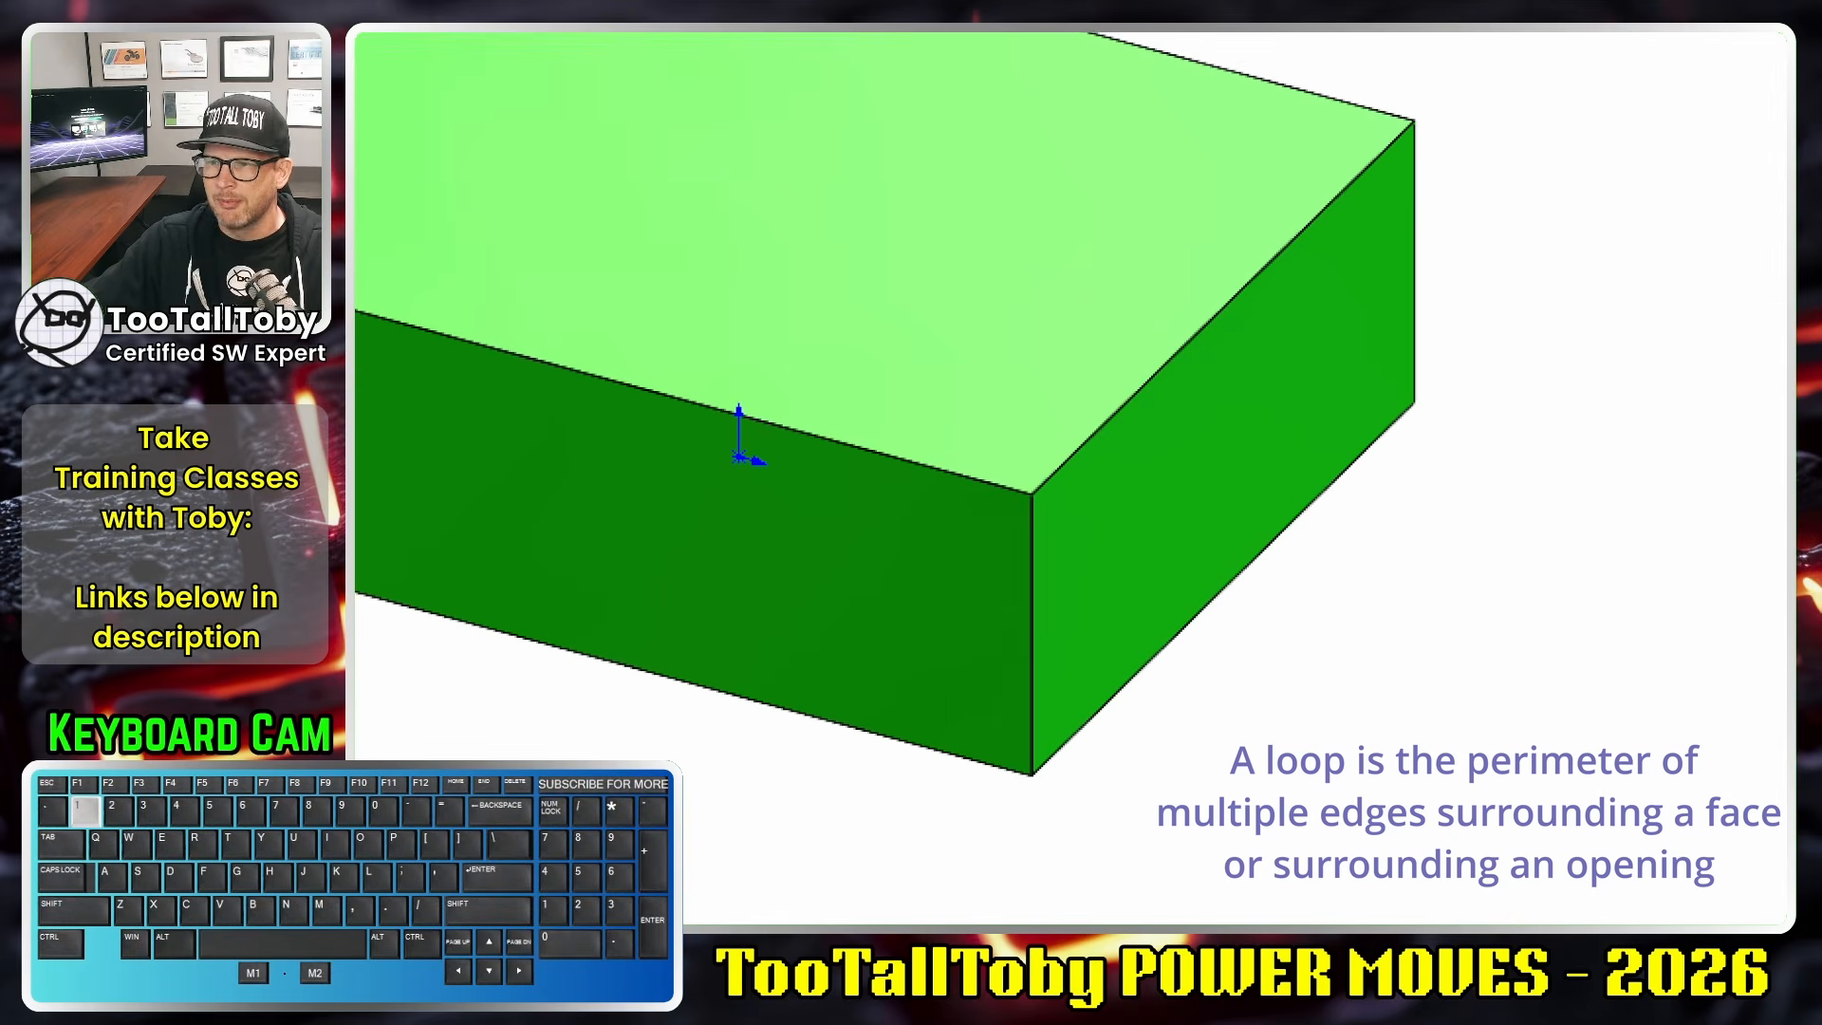
pyautogui.click(1275, 614)
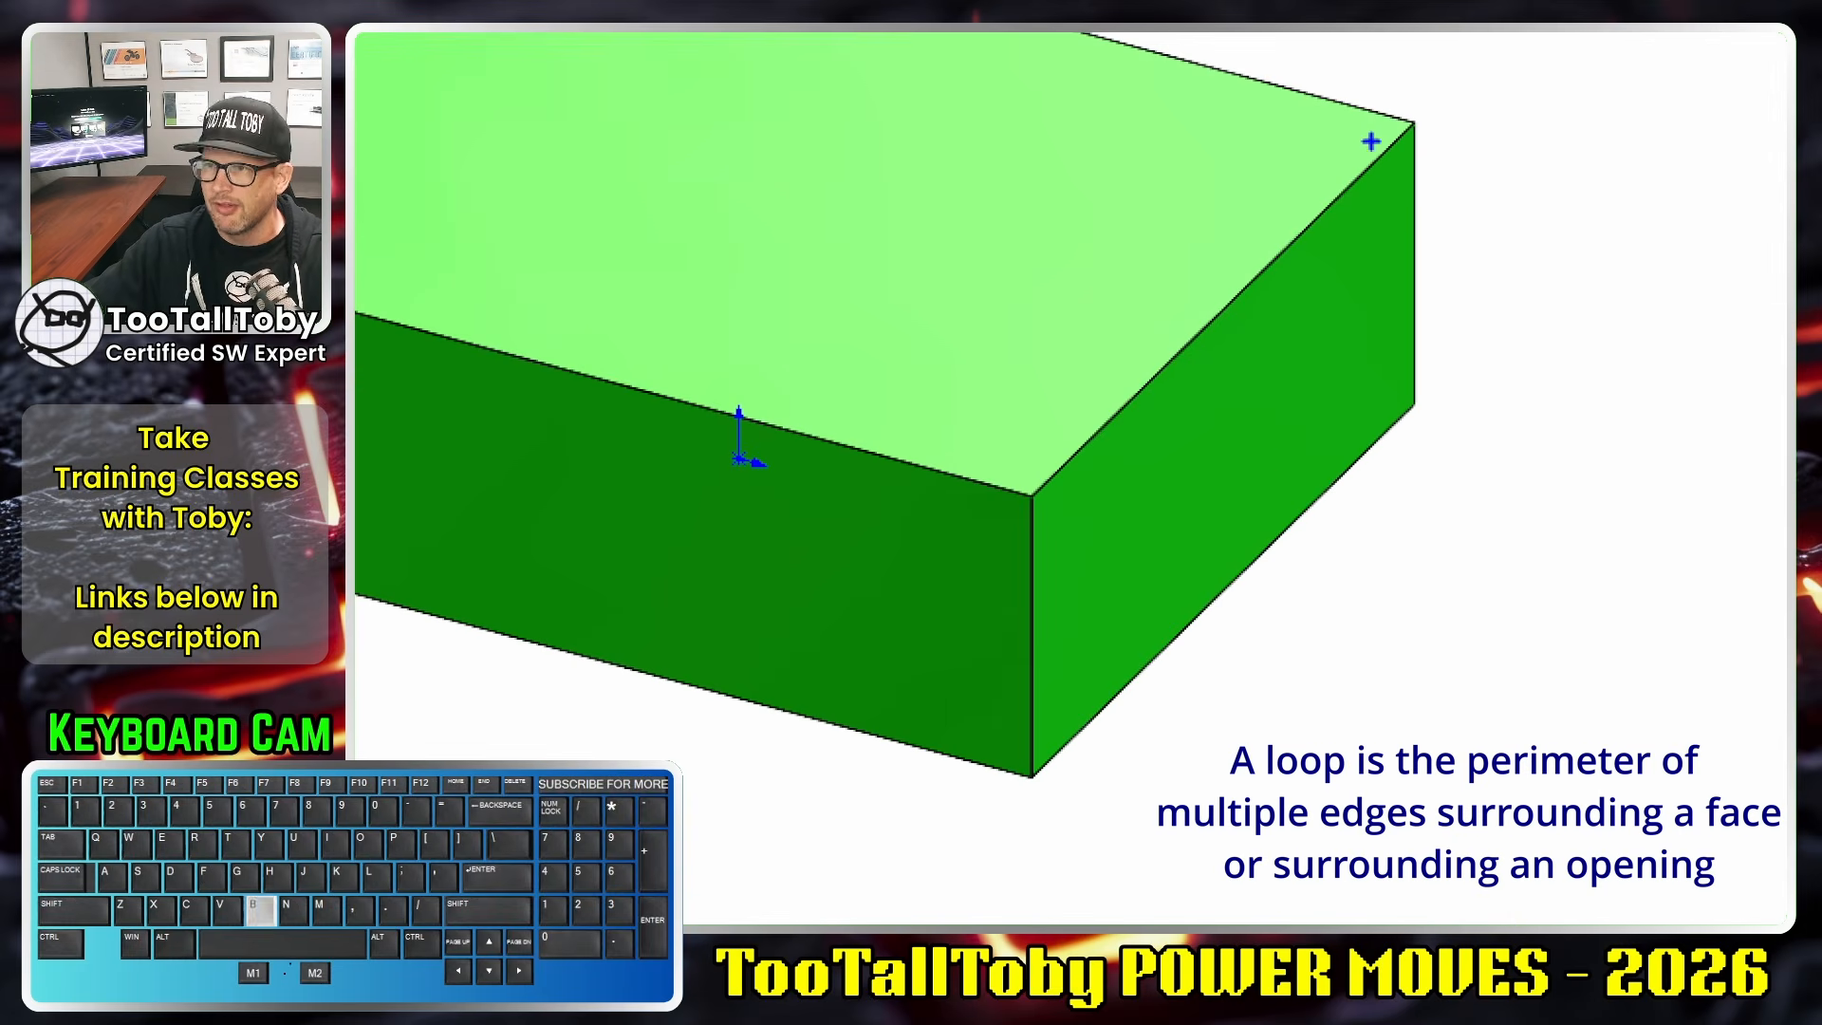
pyautogui.moveTo(1417, 118); pyautogui.dragTo(1355, 190)
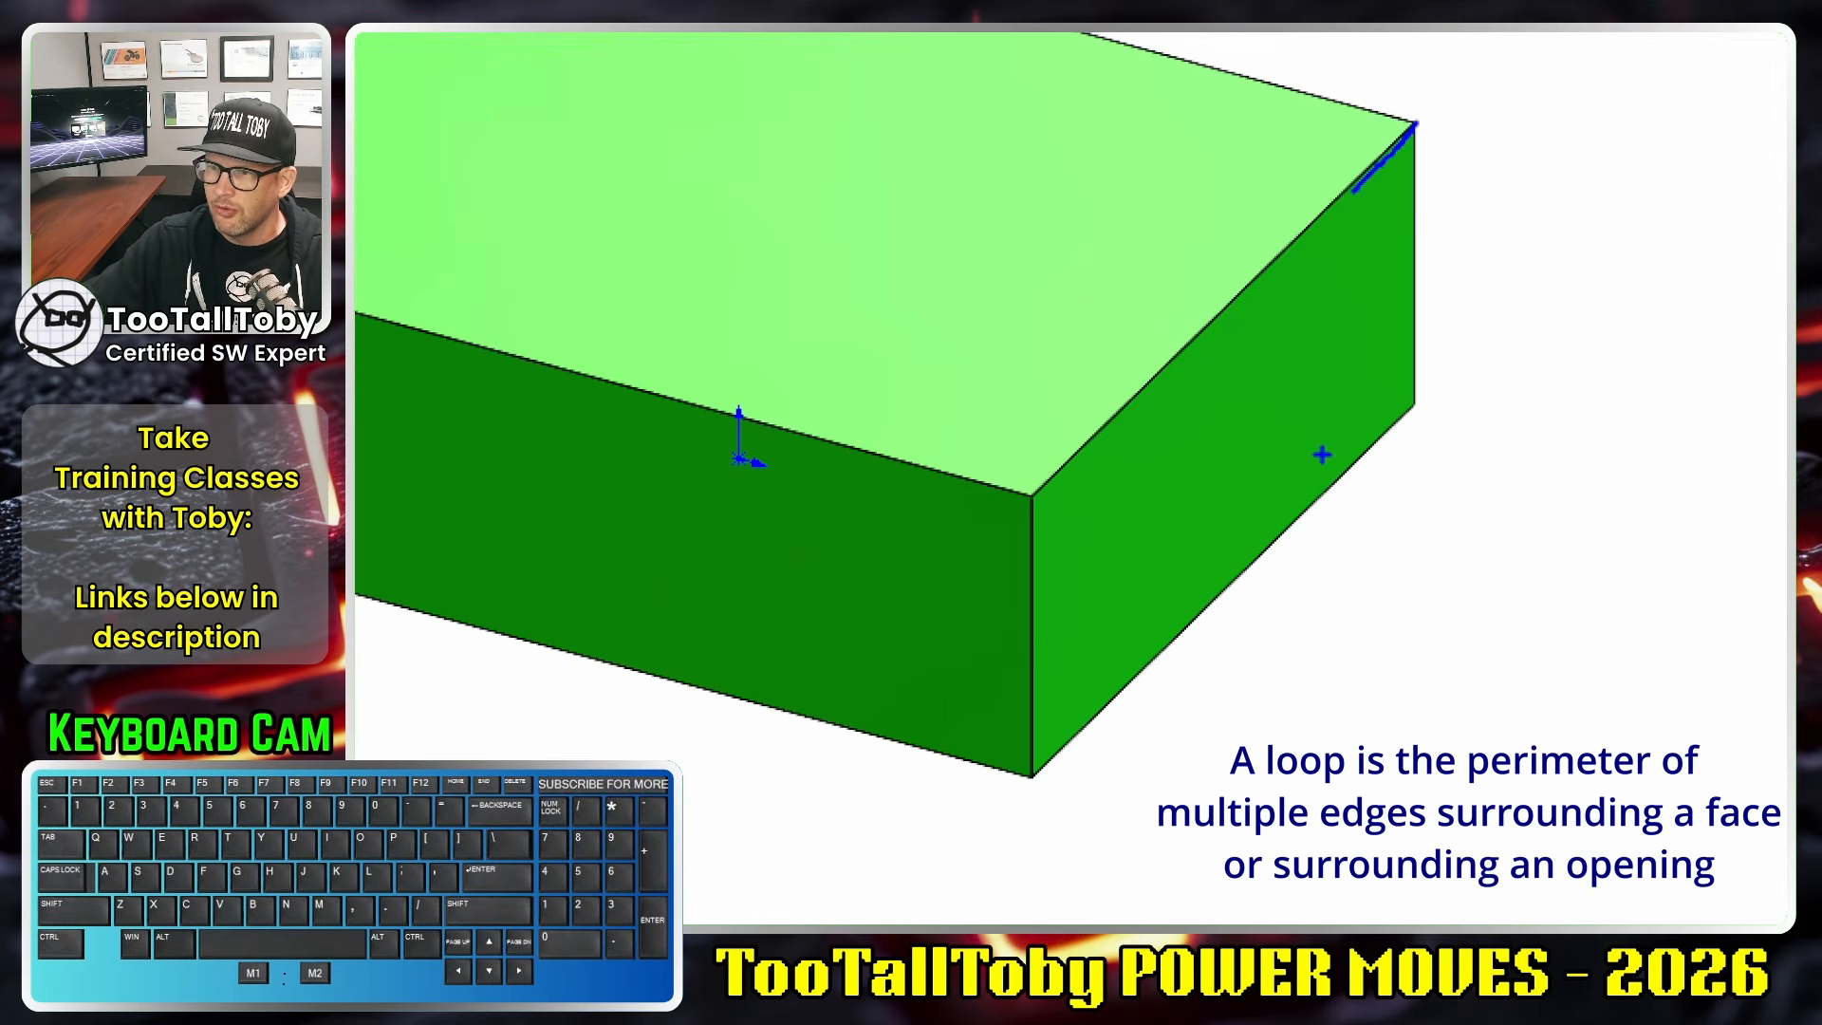
pyautogui.moveTo(1233, 424); pyautogui.dragTo(1243, 477)
pyautogui.moveTo(1419, 122); pyautogui.dragTo(1419, 124)
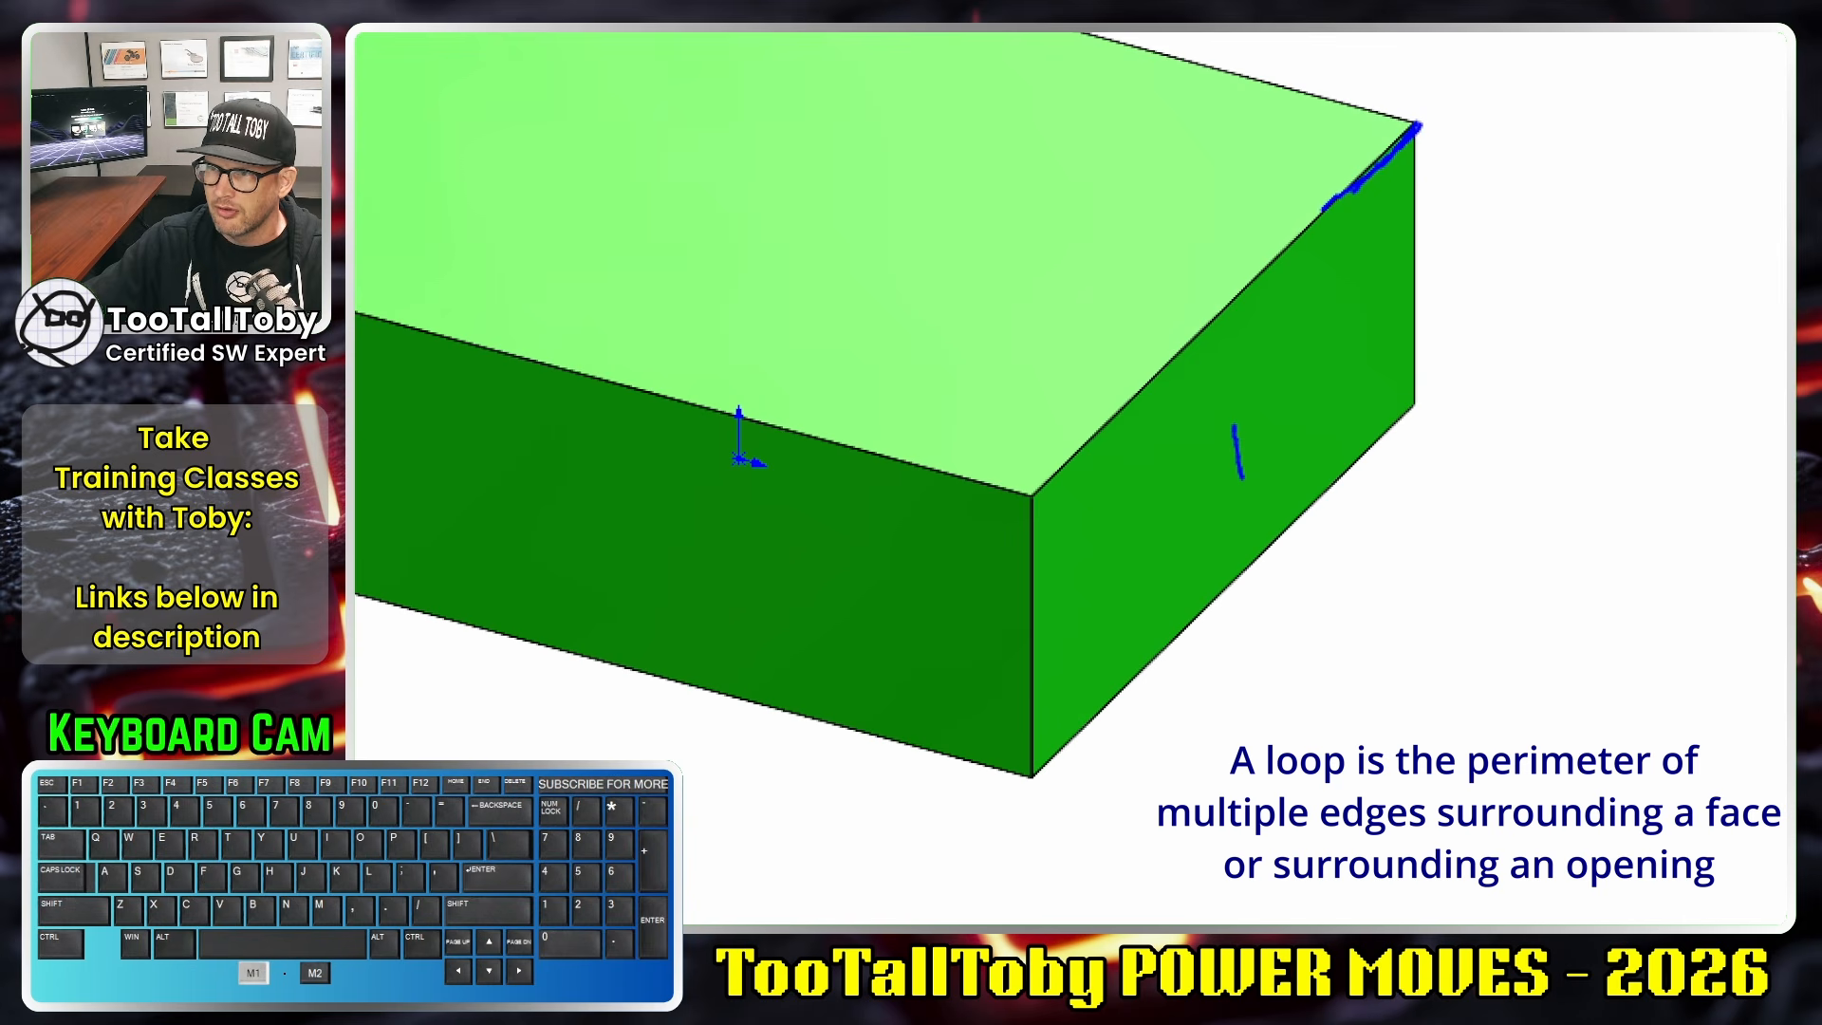
pyautogui.moveTo(1325, 208); pyautogui.dragTo(1137, 393)
pyautogui.moveTo(1062, 702)
pyautogui.mouseDown()
pyautogui.moveTo(1170, 651)
pyautogui.moveTo(1423, 414)
pyautogui.moveTo(1416, 252)
pyautogui.mouseUp()
pyautogui.moveTo(1424, 117); pyautogui.dragTo(1423, 117)
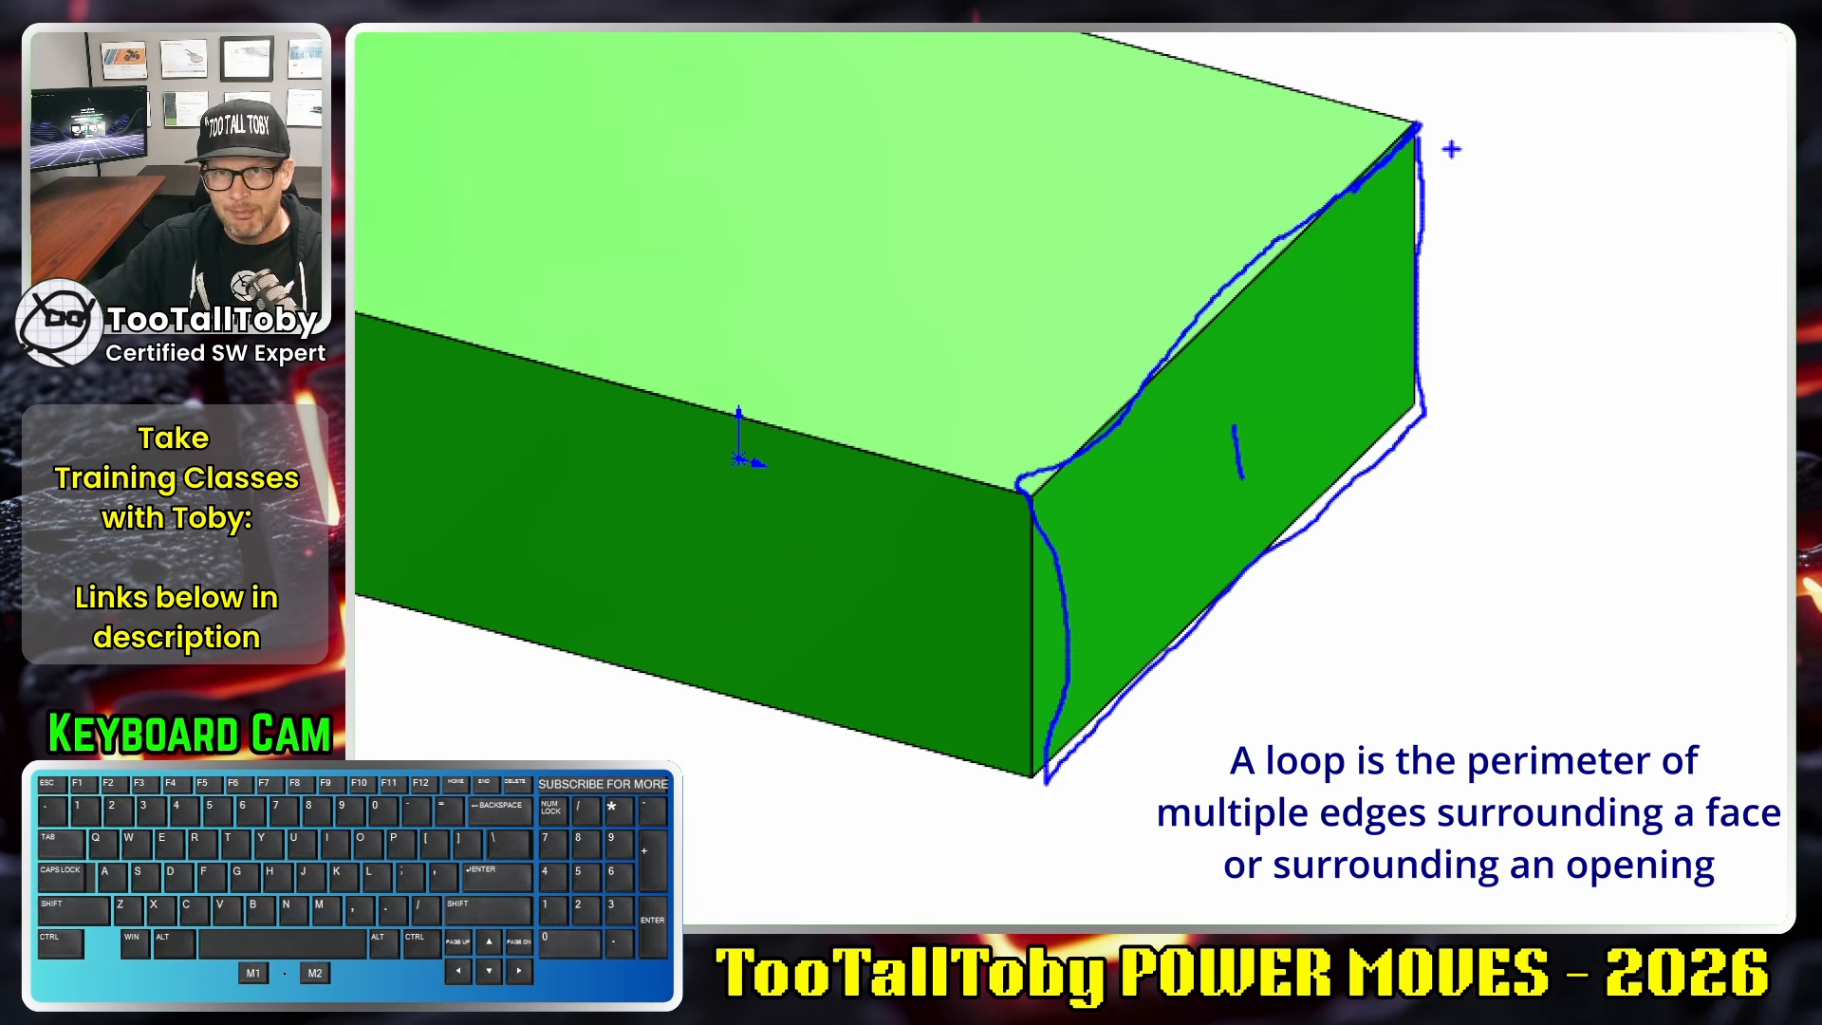
pyautogui.hotkey('alt', '1')
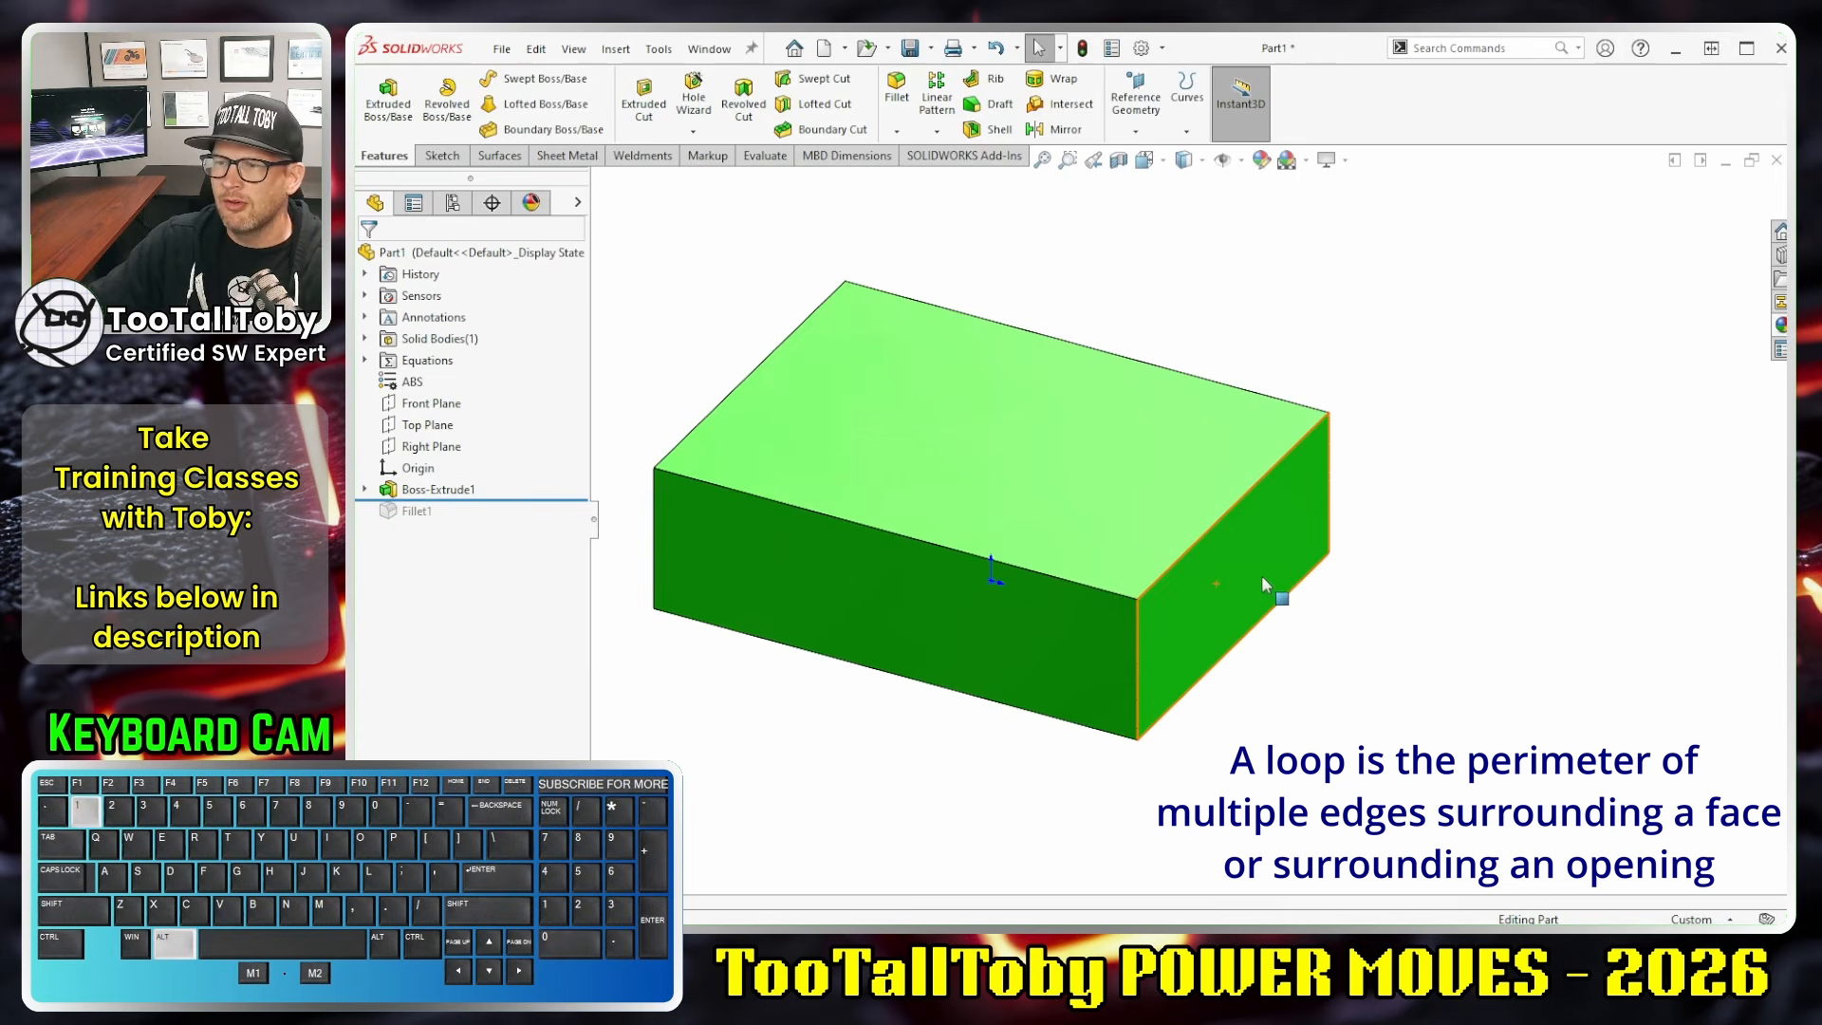
# Step: Select a loop from the edge between the top and end faces, and mark those two faces 1 and 2 in blue
pyautogui.rightClick(1216, 531)
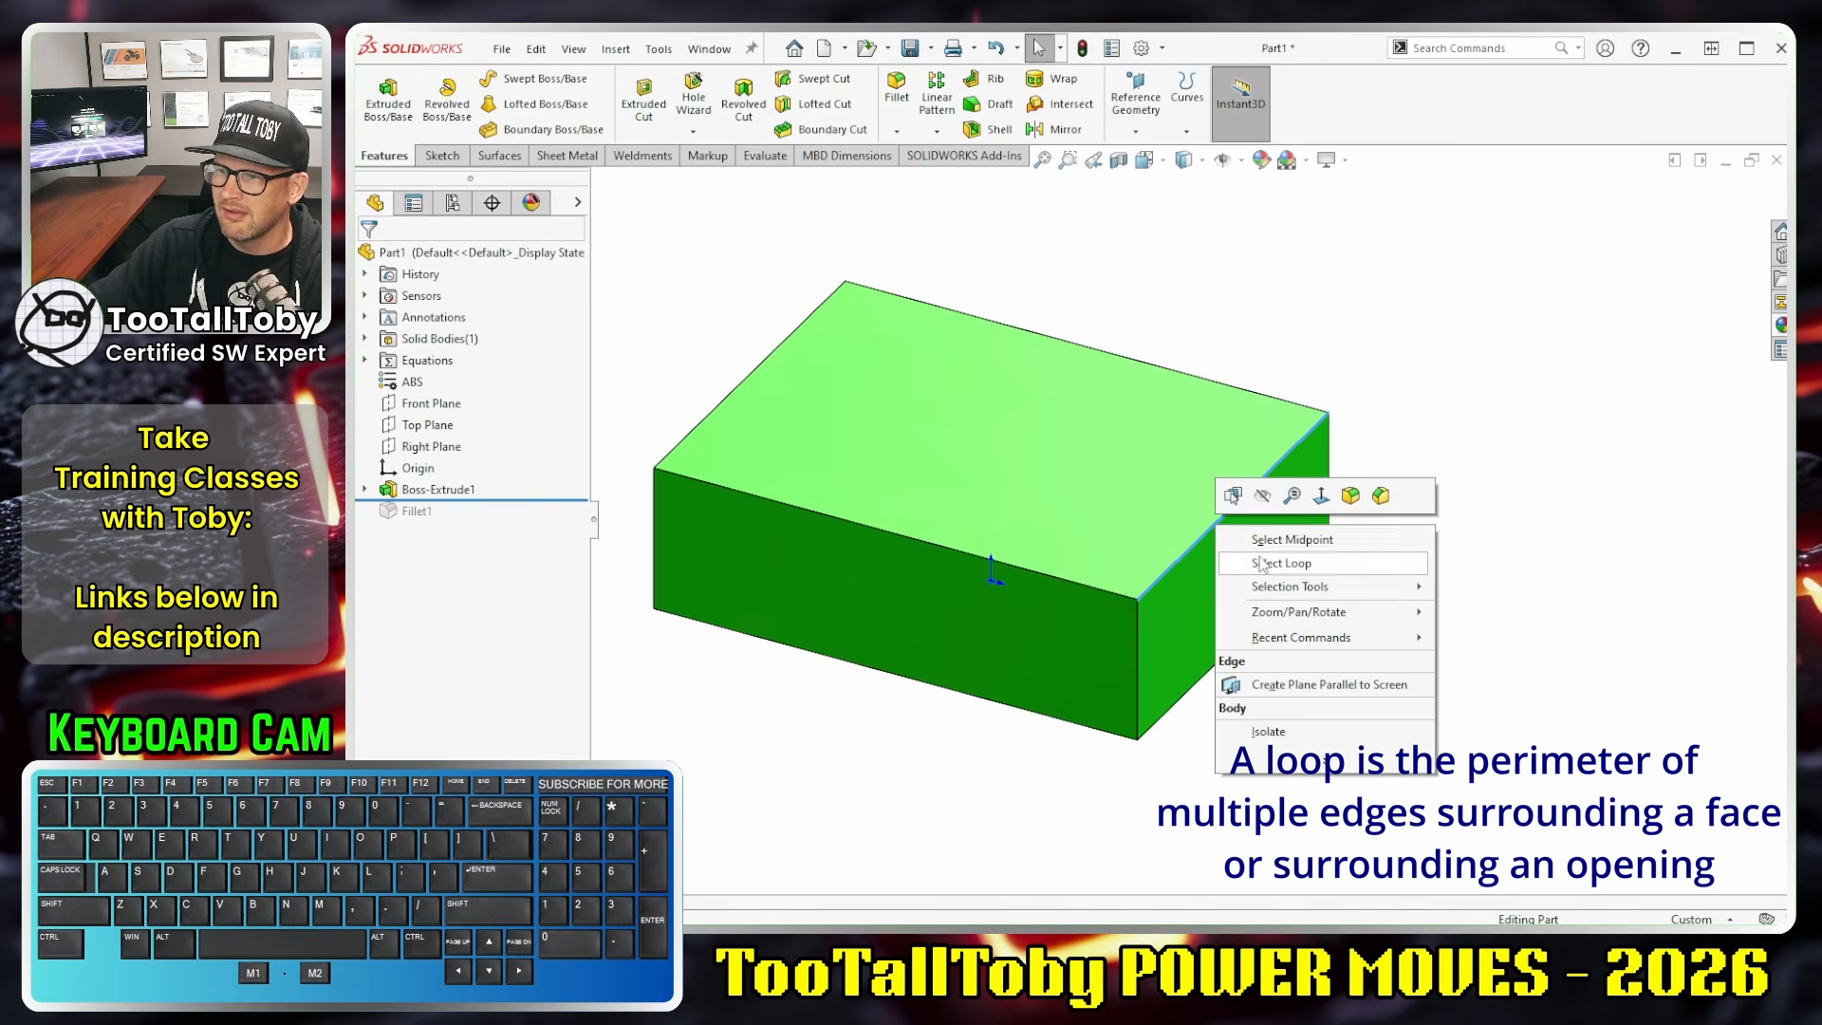
pyautogui.click(1260, 562)
pyautogui.hotkey('alt', '1')
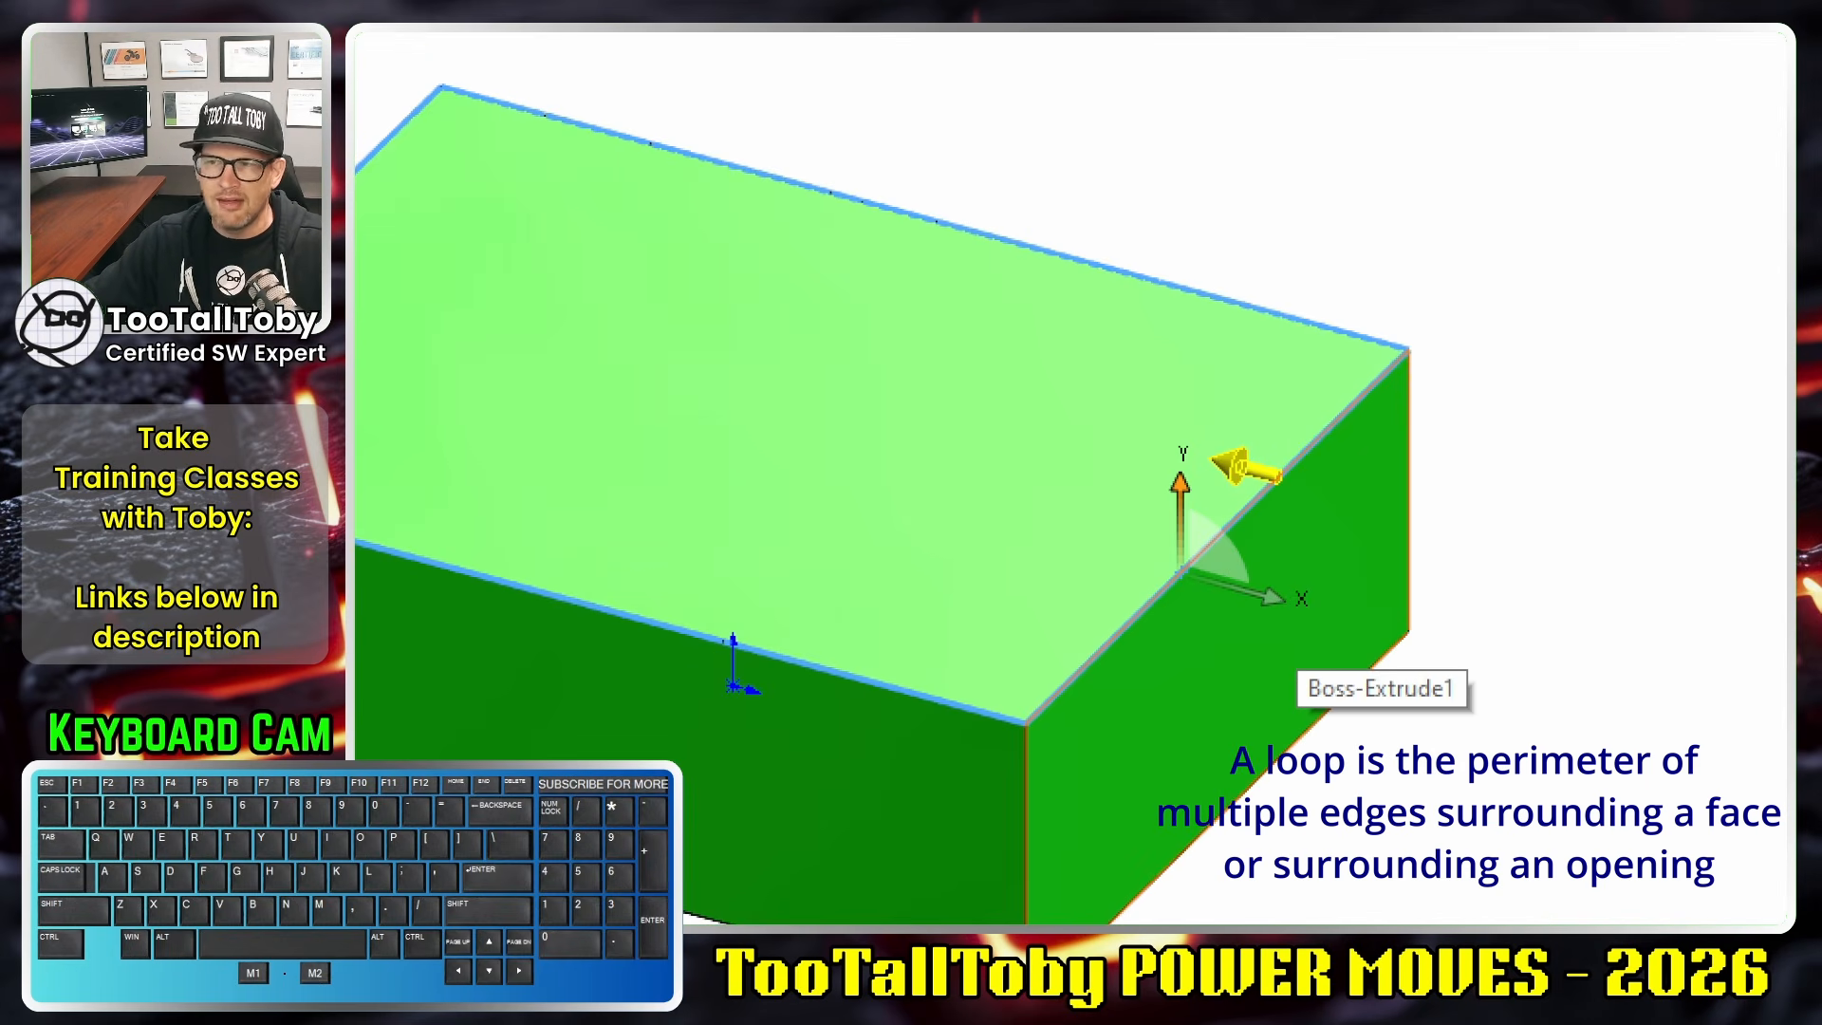
pyautogui.click(1251, 469)
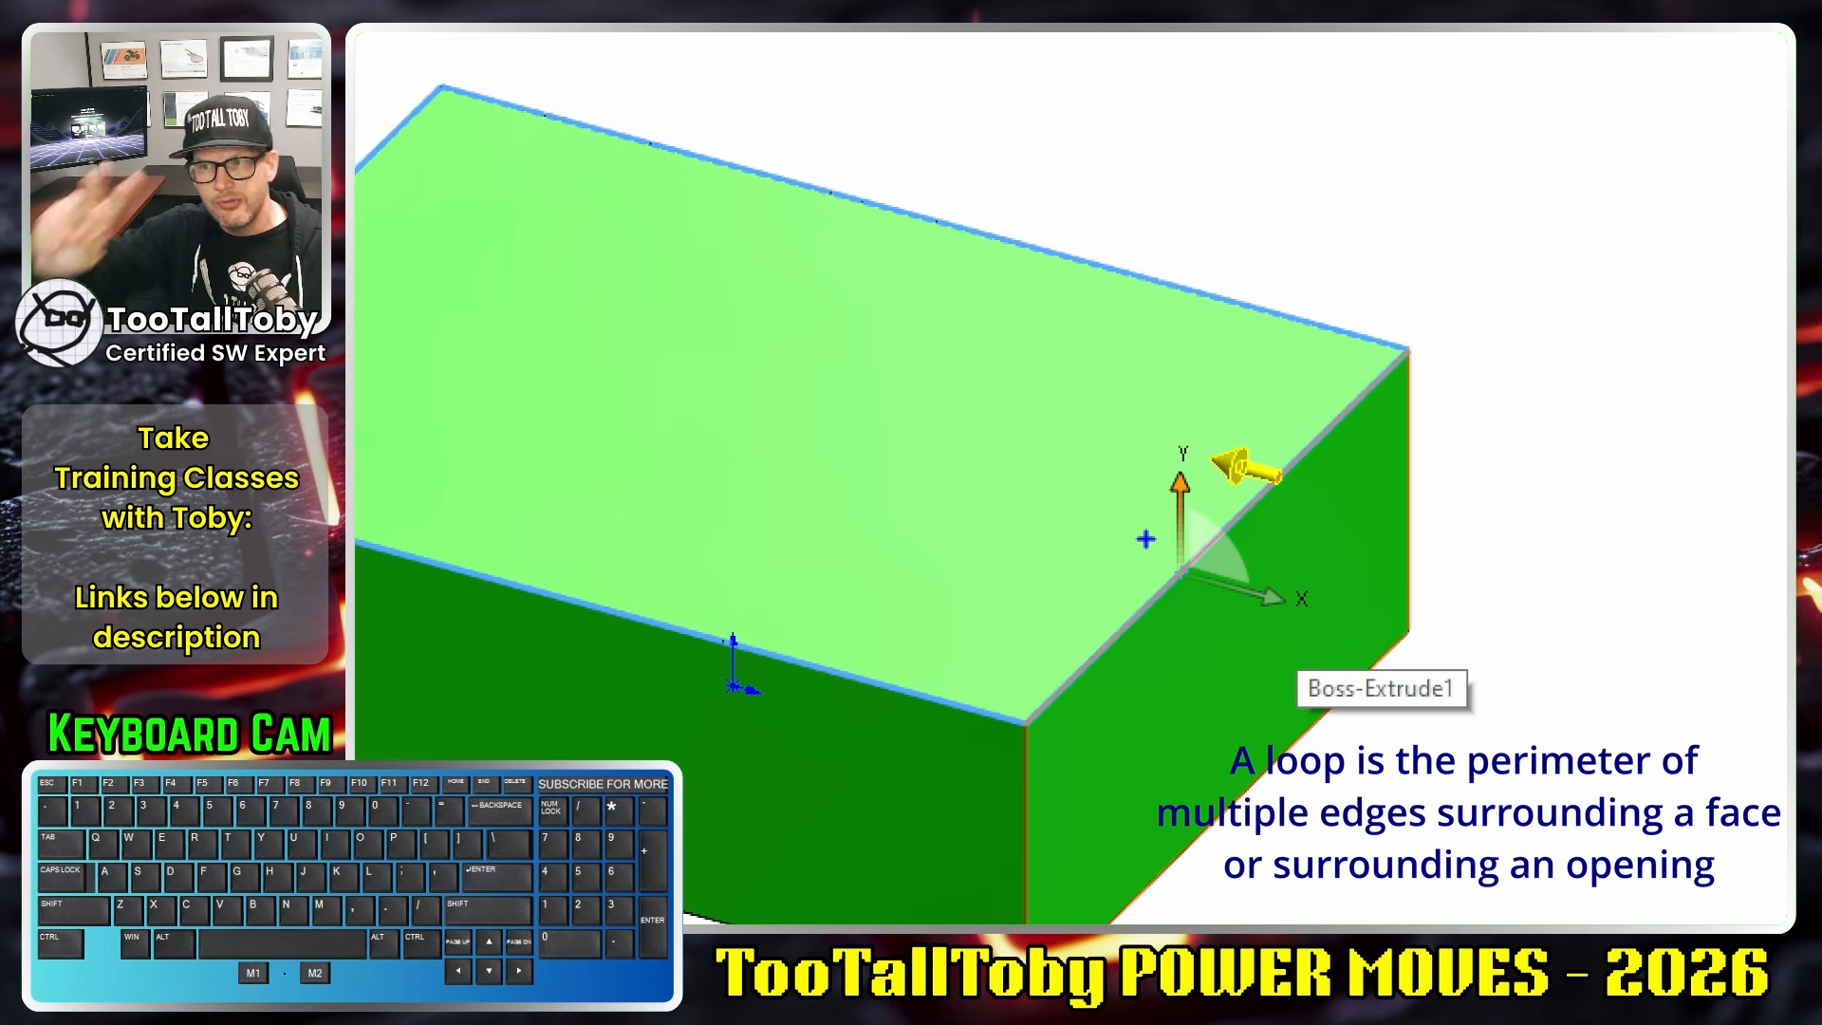
pyautogui.moveTo(1014, 453); pyautogui.dragTo(1023, 501)
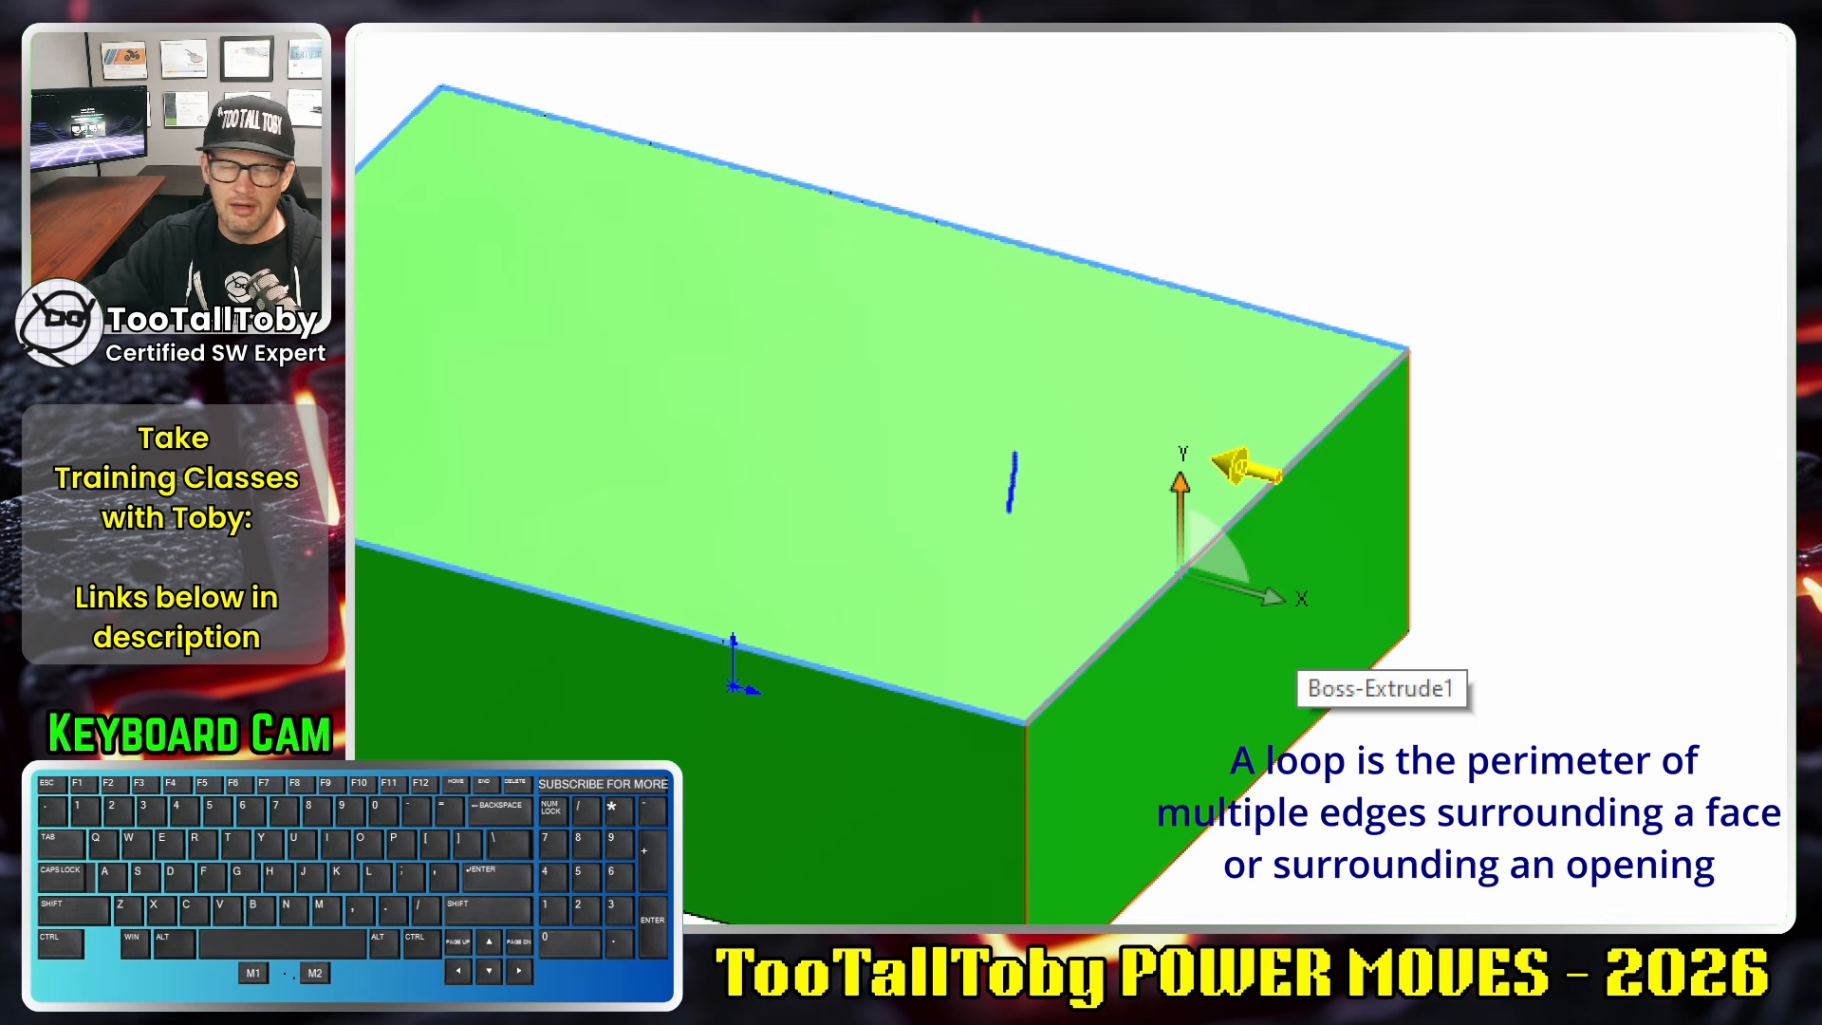
pyautogui.moveTo(1177, 684); pyautogui.dragTo(1201, 696)
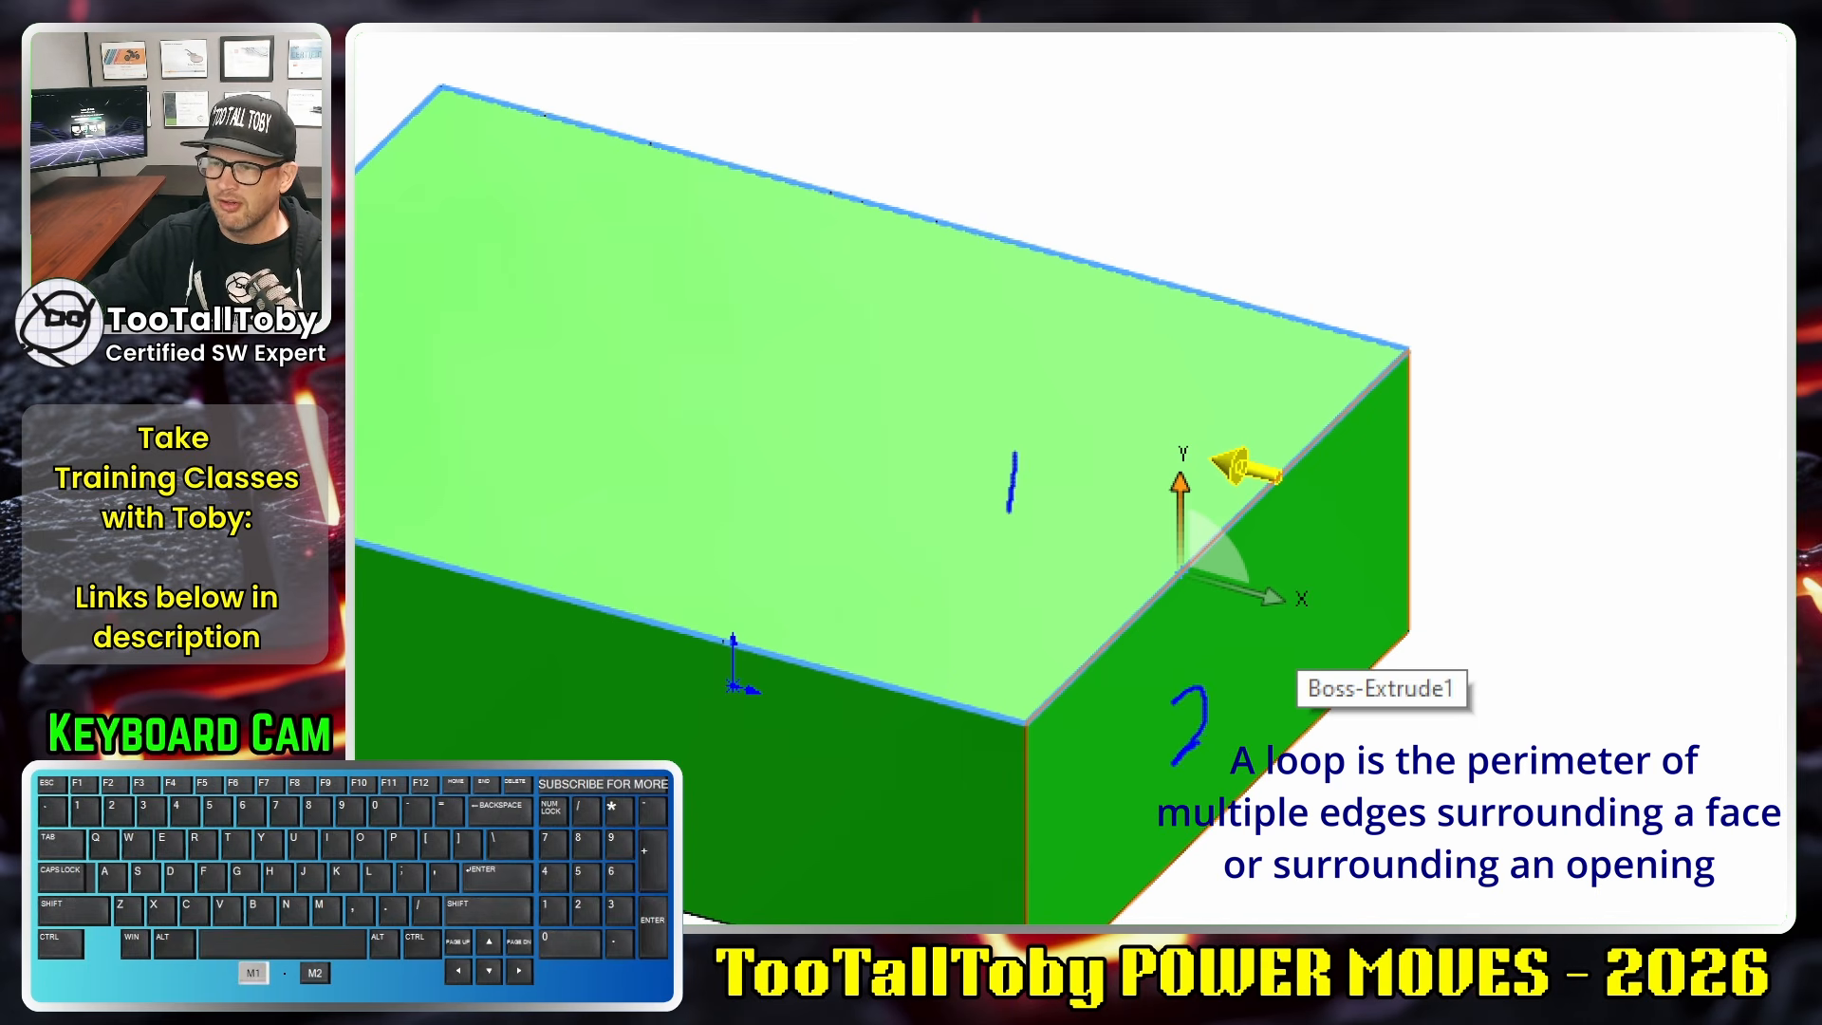
pyautogui.keyDown('ctrl'); pyautogui.keyDown('shift'); pyautogui.moveTo(1255, 435); pyautogui.dragTo(1362, 136); pyautogui.keyUp('shift'); pyautogui.keyUp('ctrl')
# Step: Close the markup, flip the selected loop back to the top face and clear the selection
pyautogui.hotkey('alt', '1')
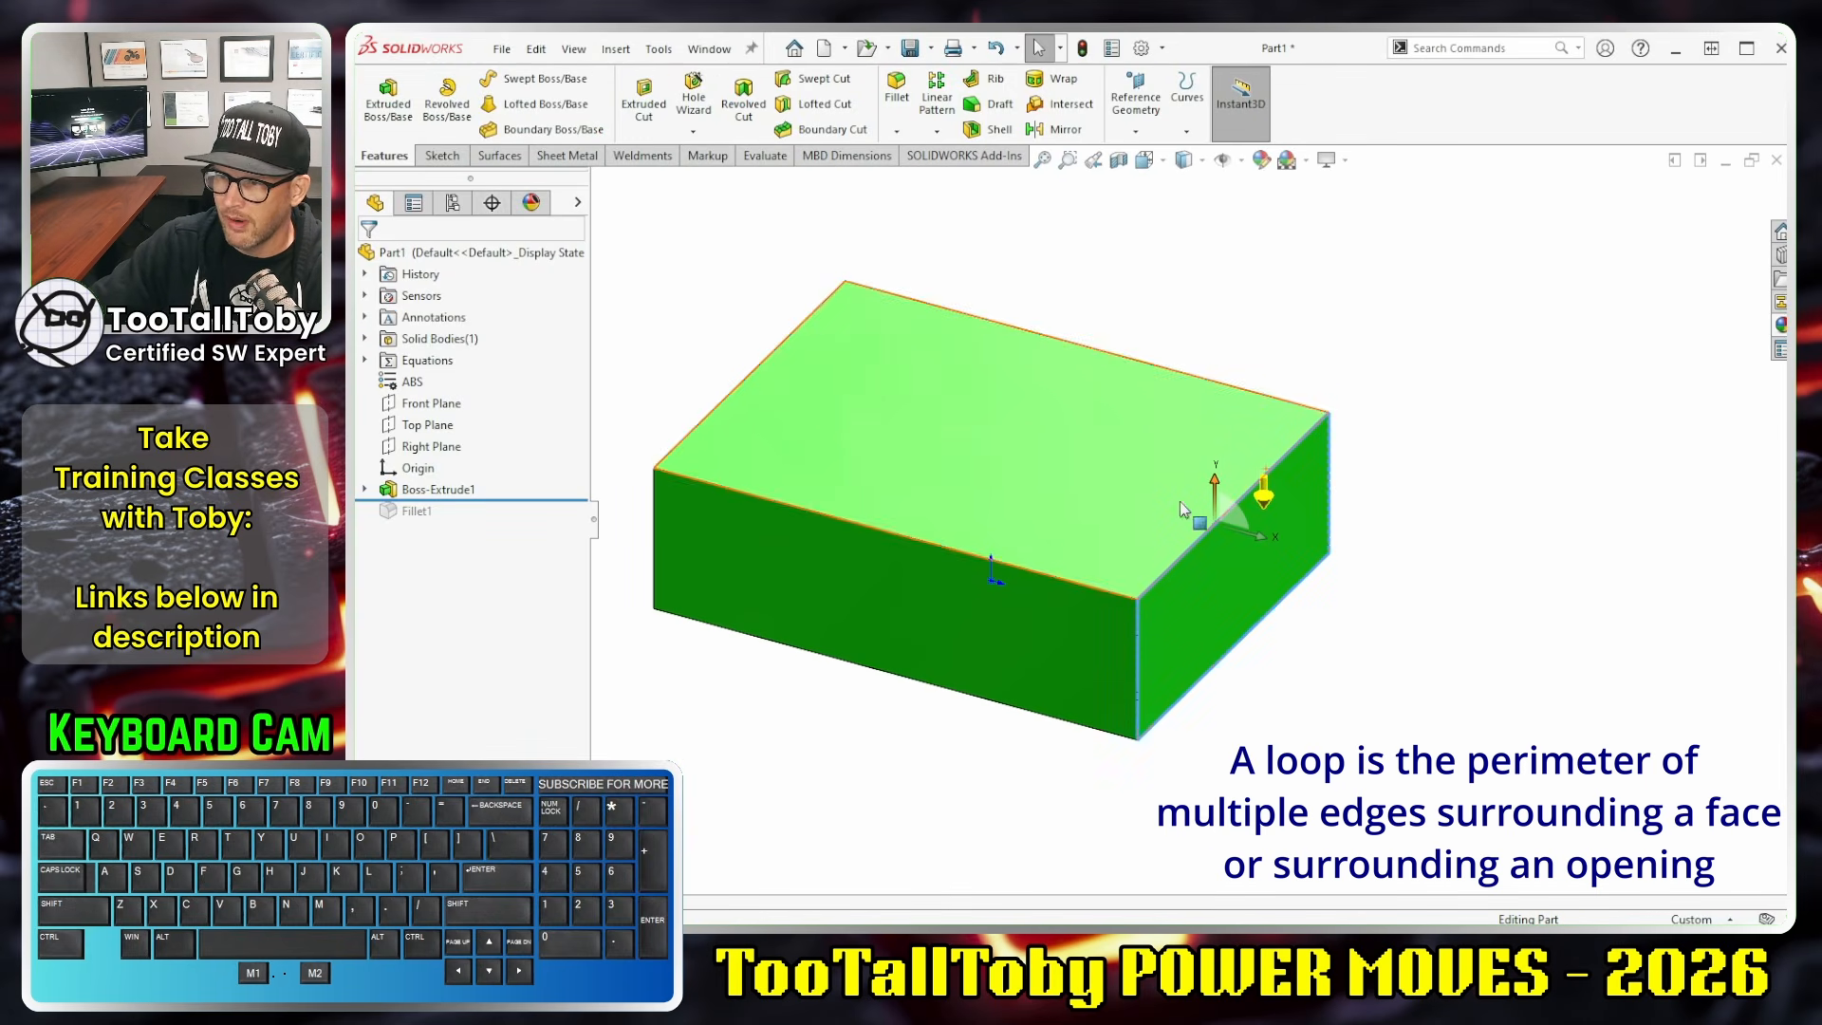
pyautogui.click(1238, 489)
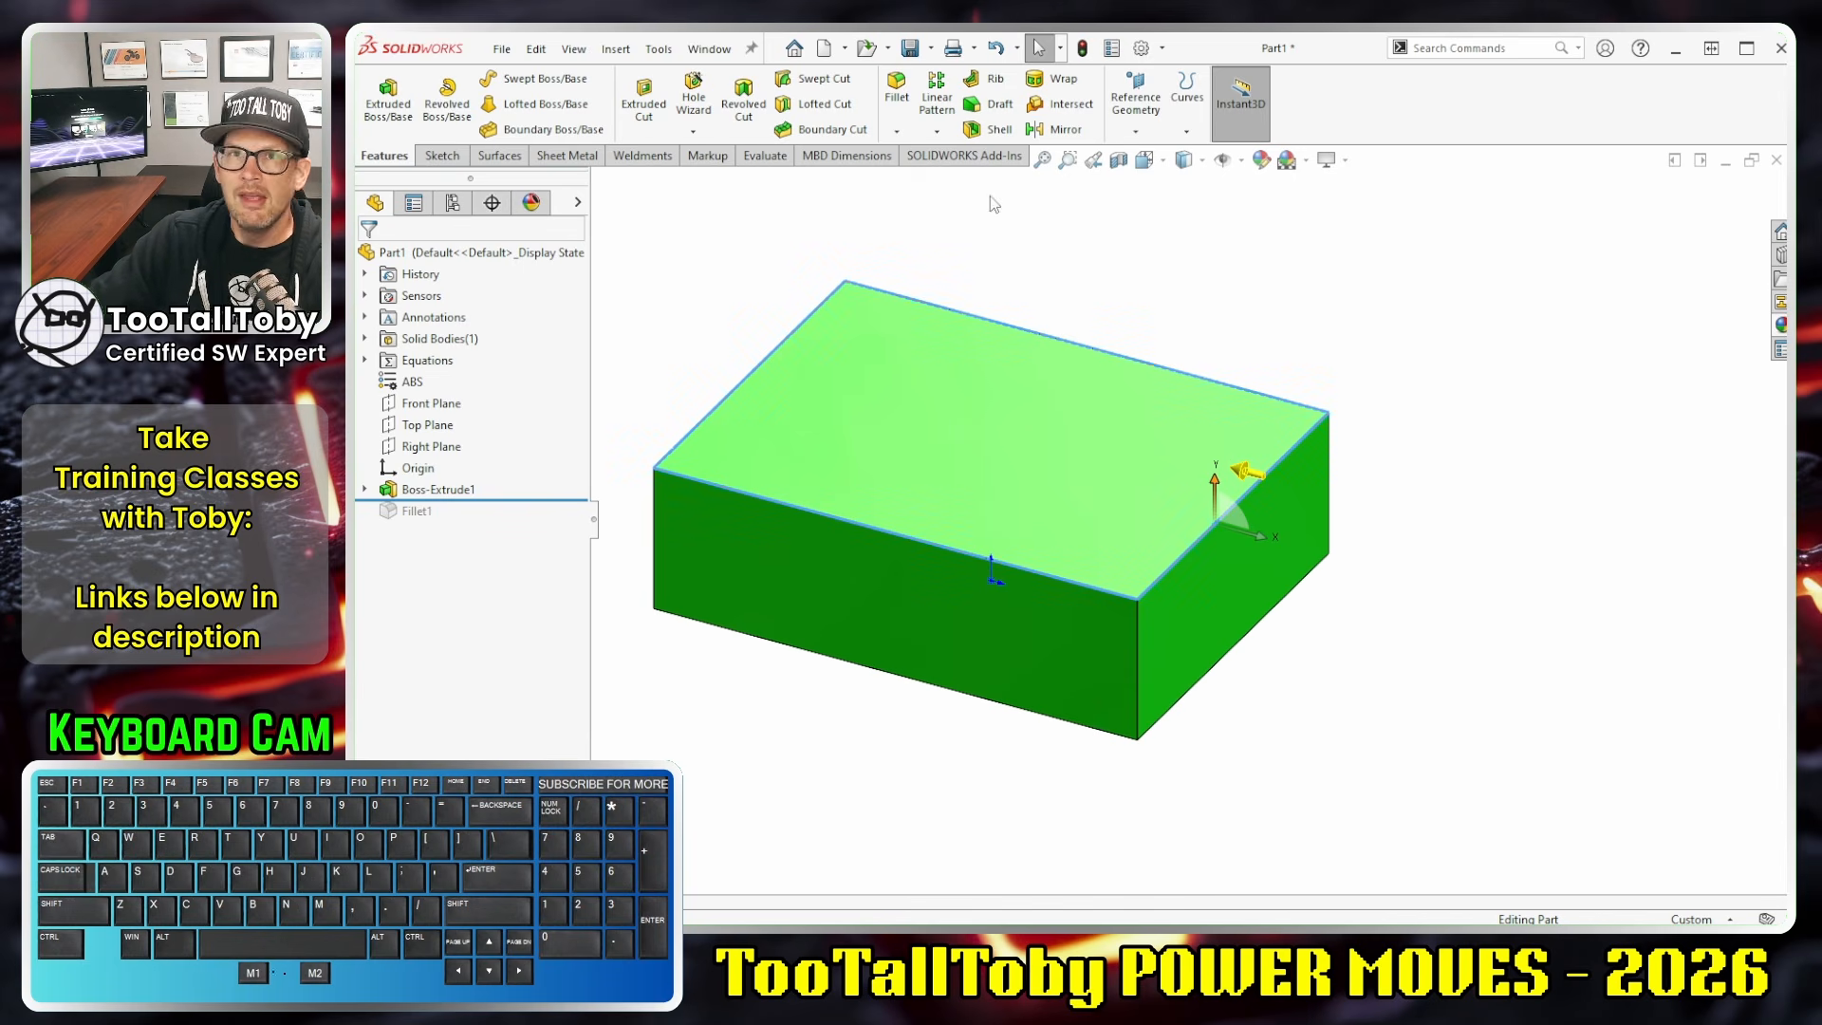
pyautogui.click(1316, 320)
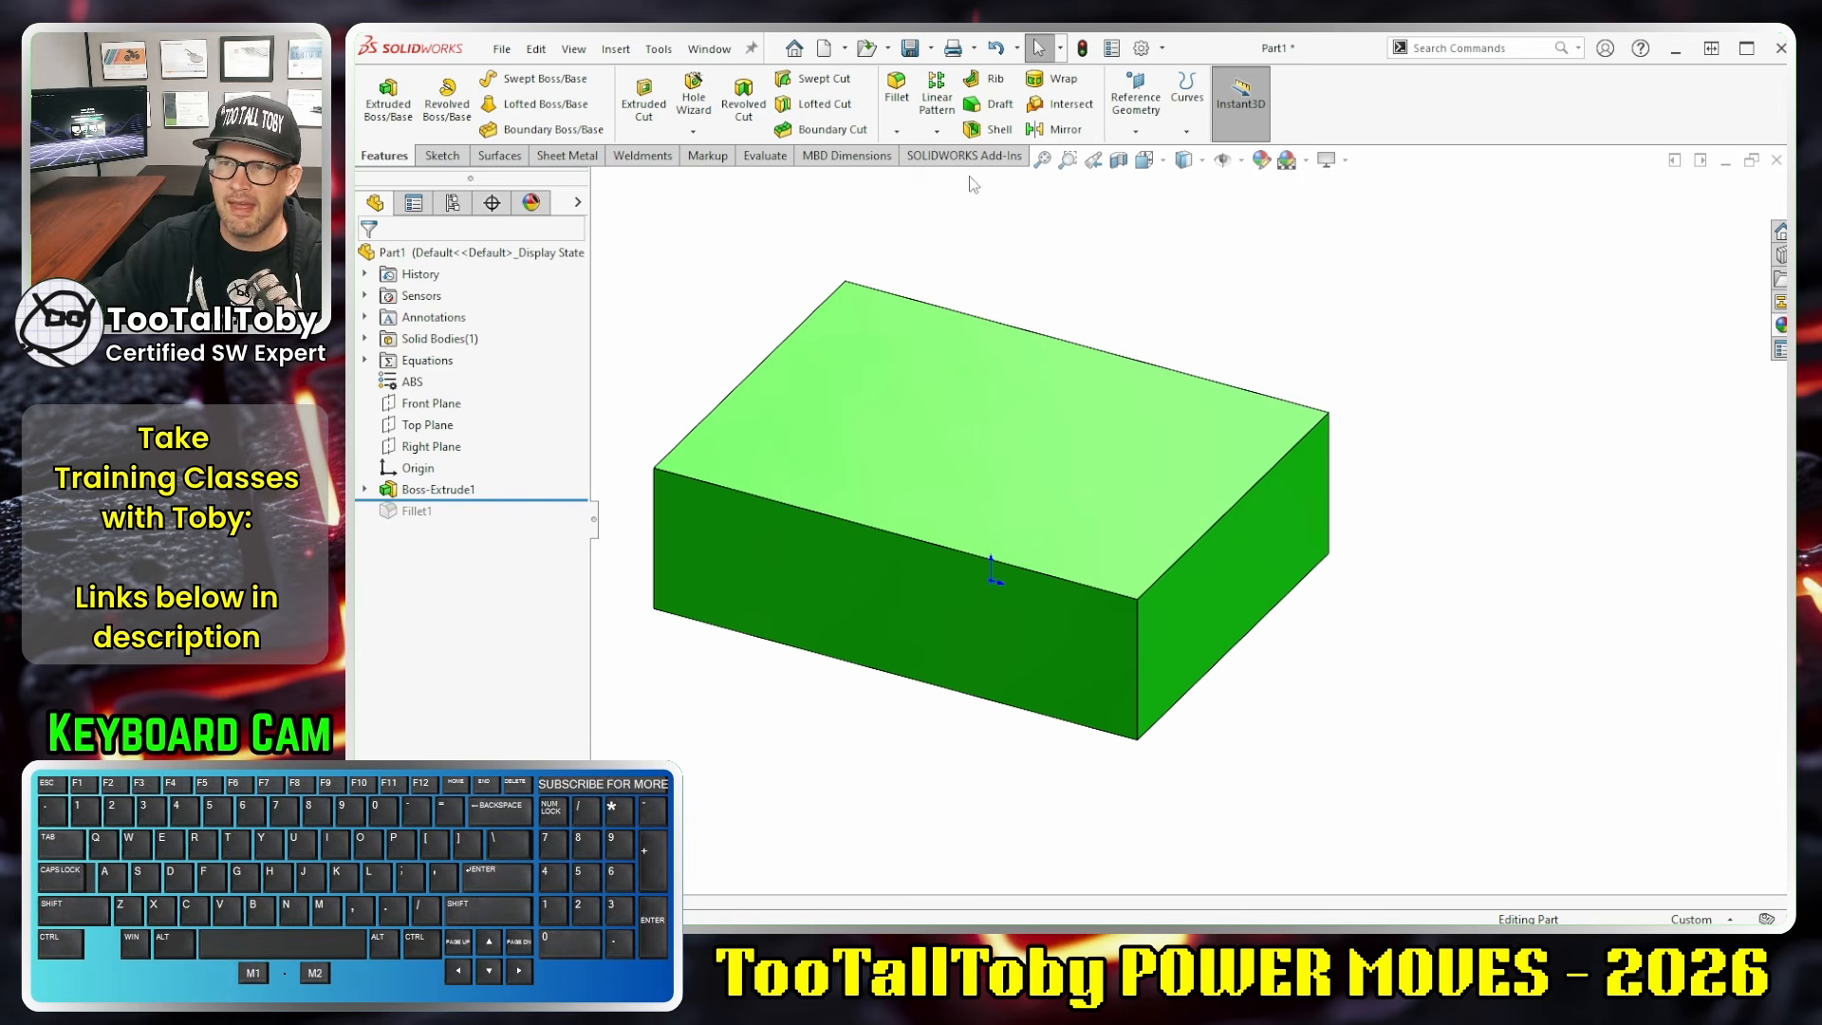
# Step: Start a chamfer on the loop from the edge between the top and end faces, and flip the loop to the end face
pyautogui.click(897, 132)
pyautogui.click(935, 178)
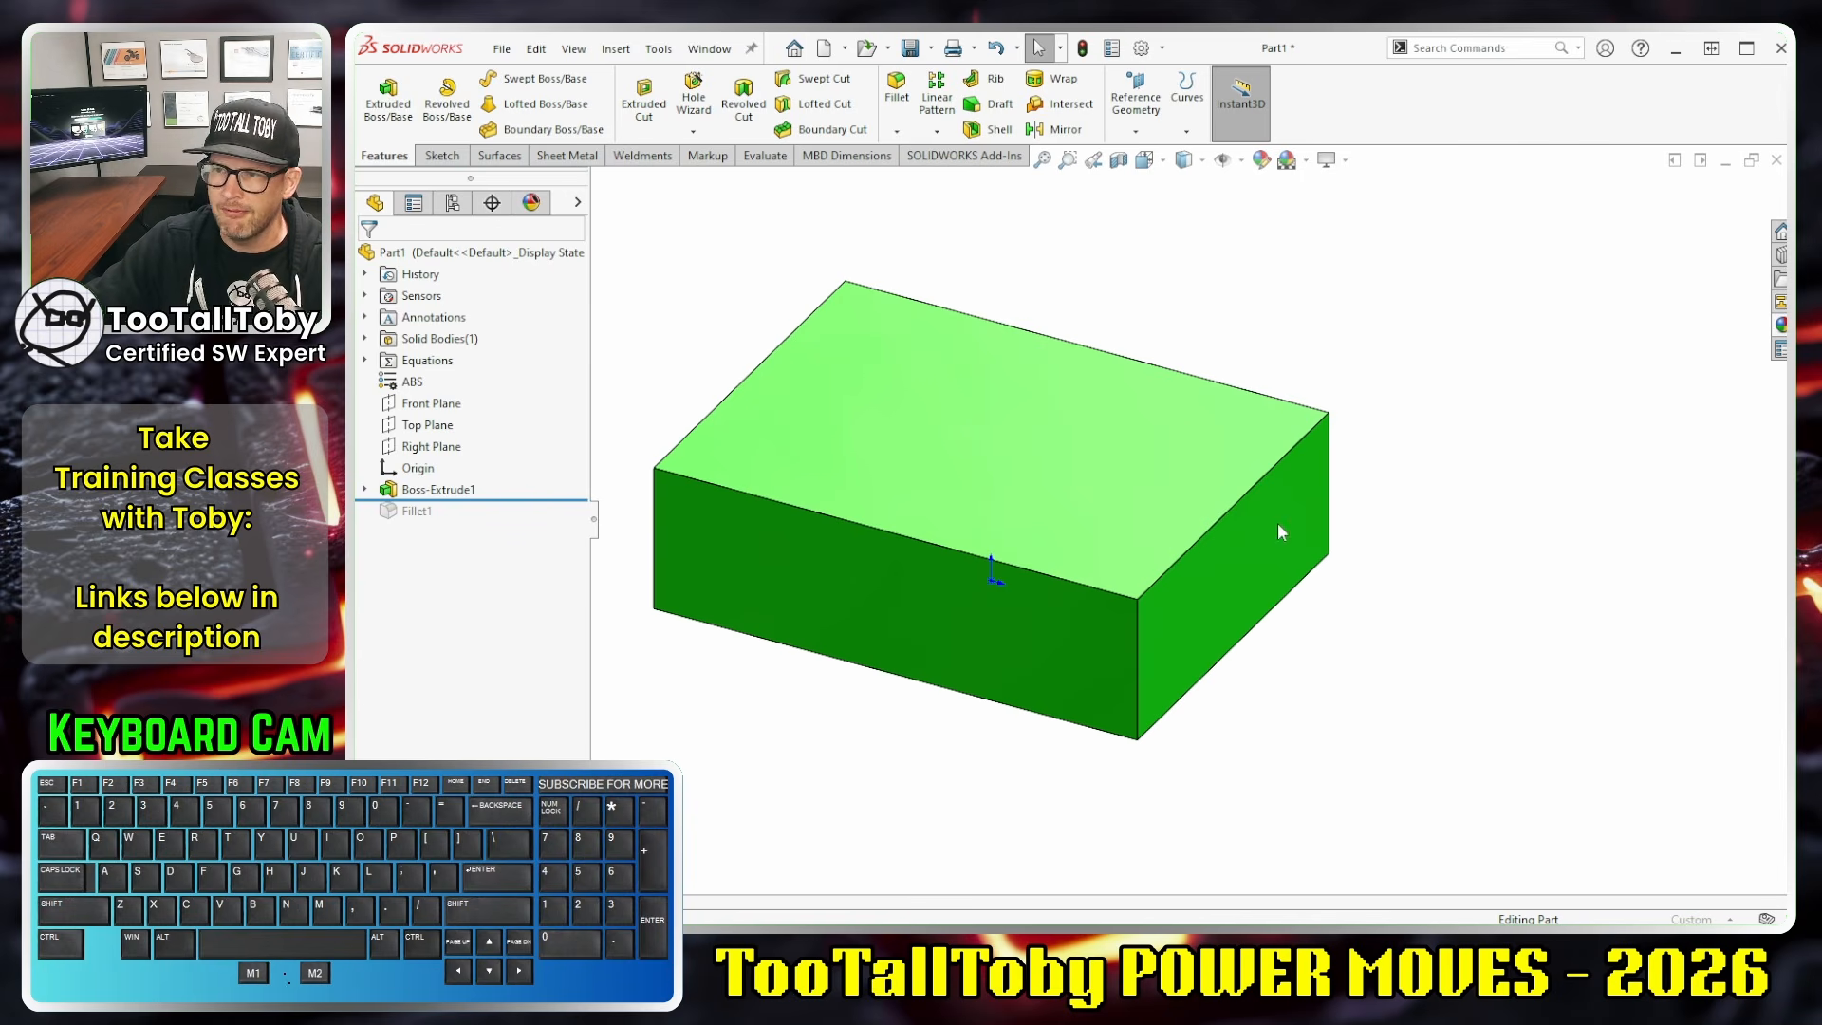
pyautogui.rightClick(1210, 531)
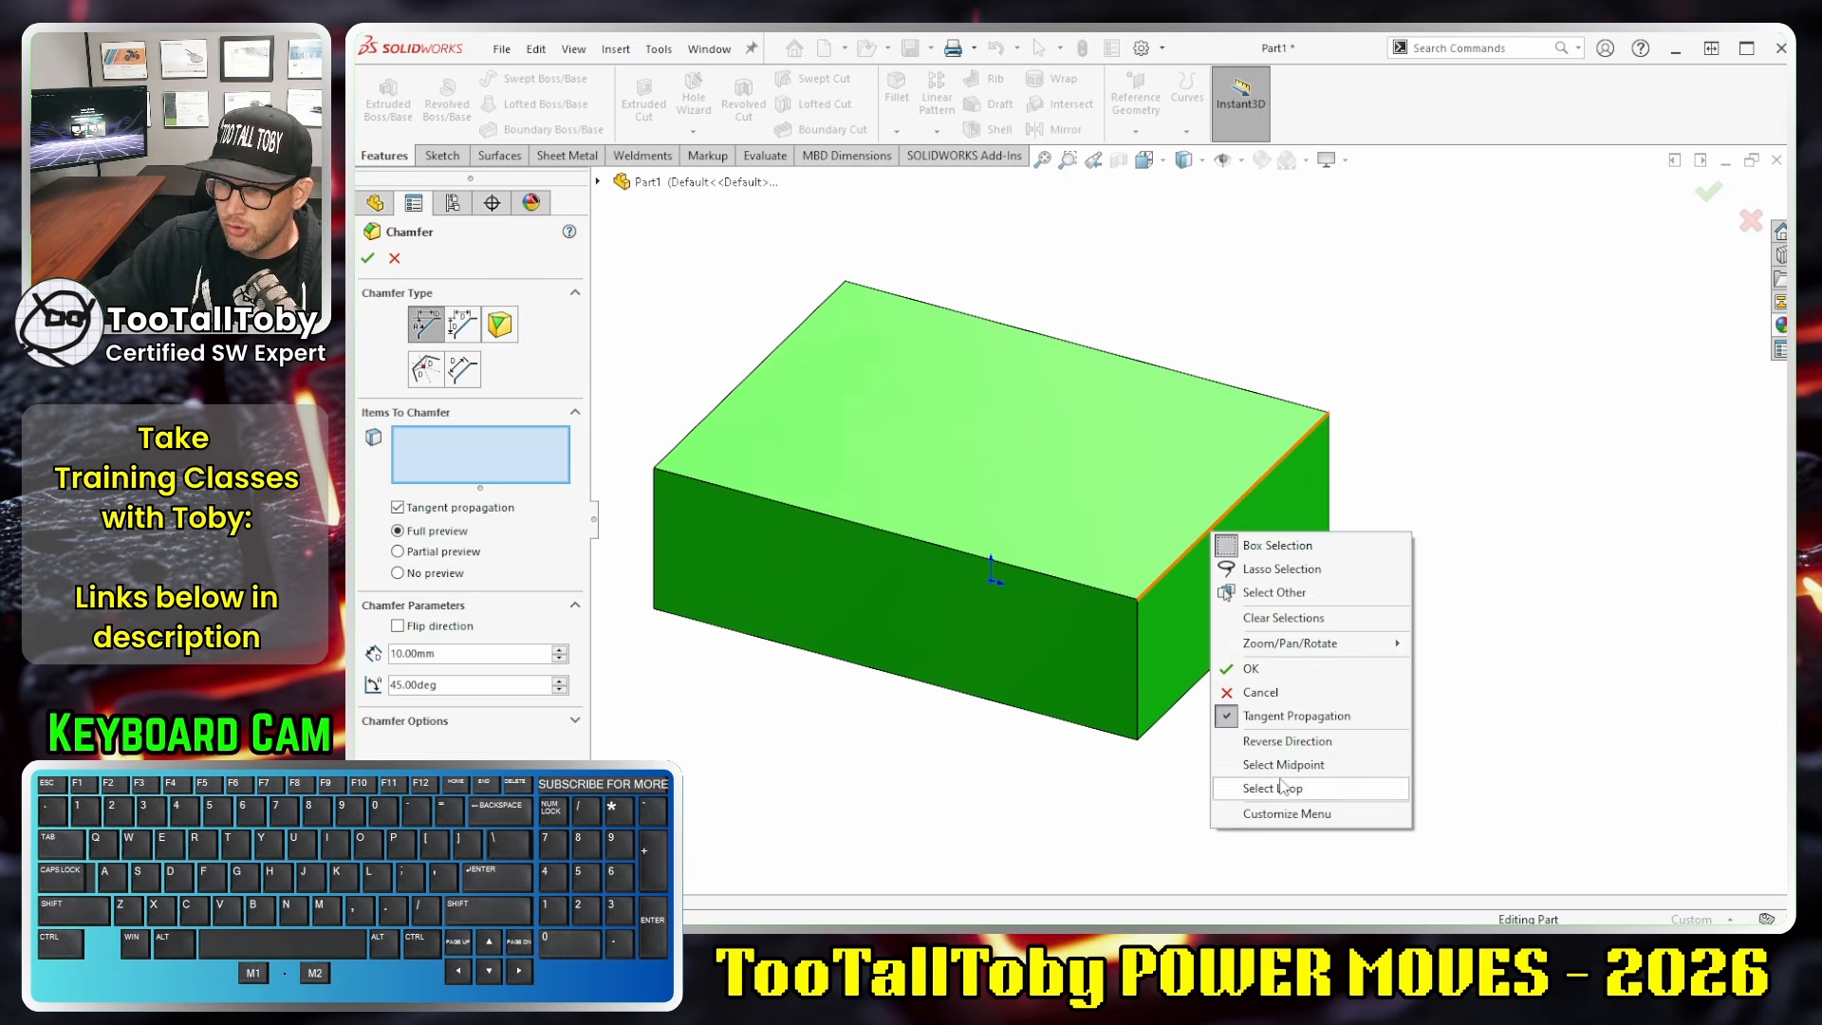
pyautogui.click(1310, 789)
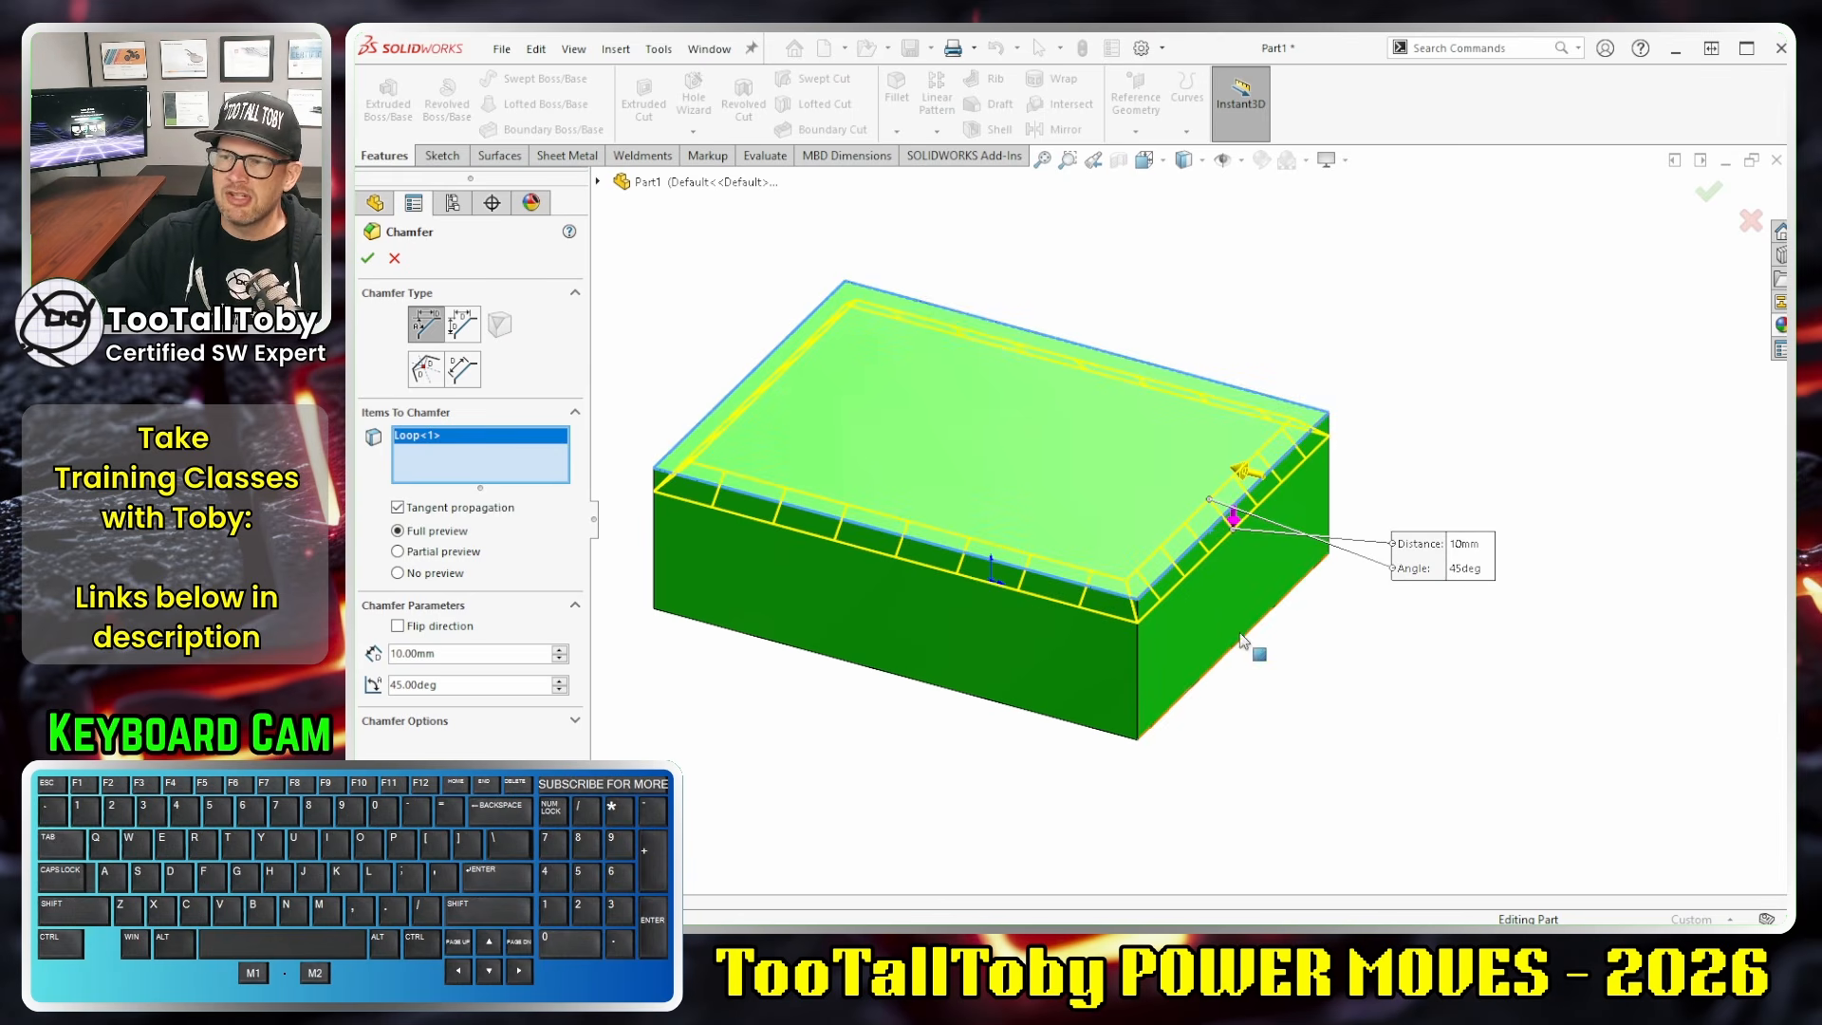
pyautogui.click(1243, 472)
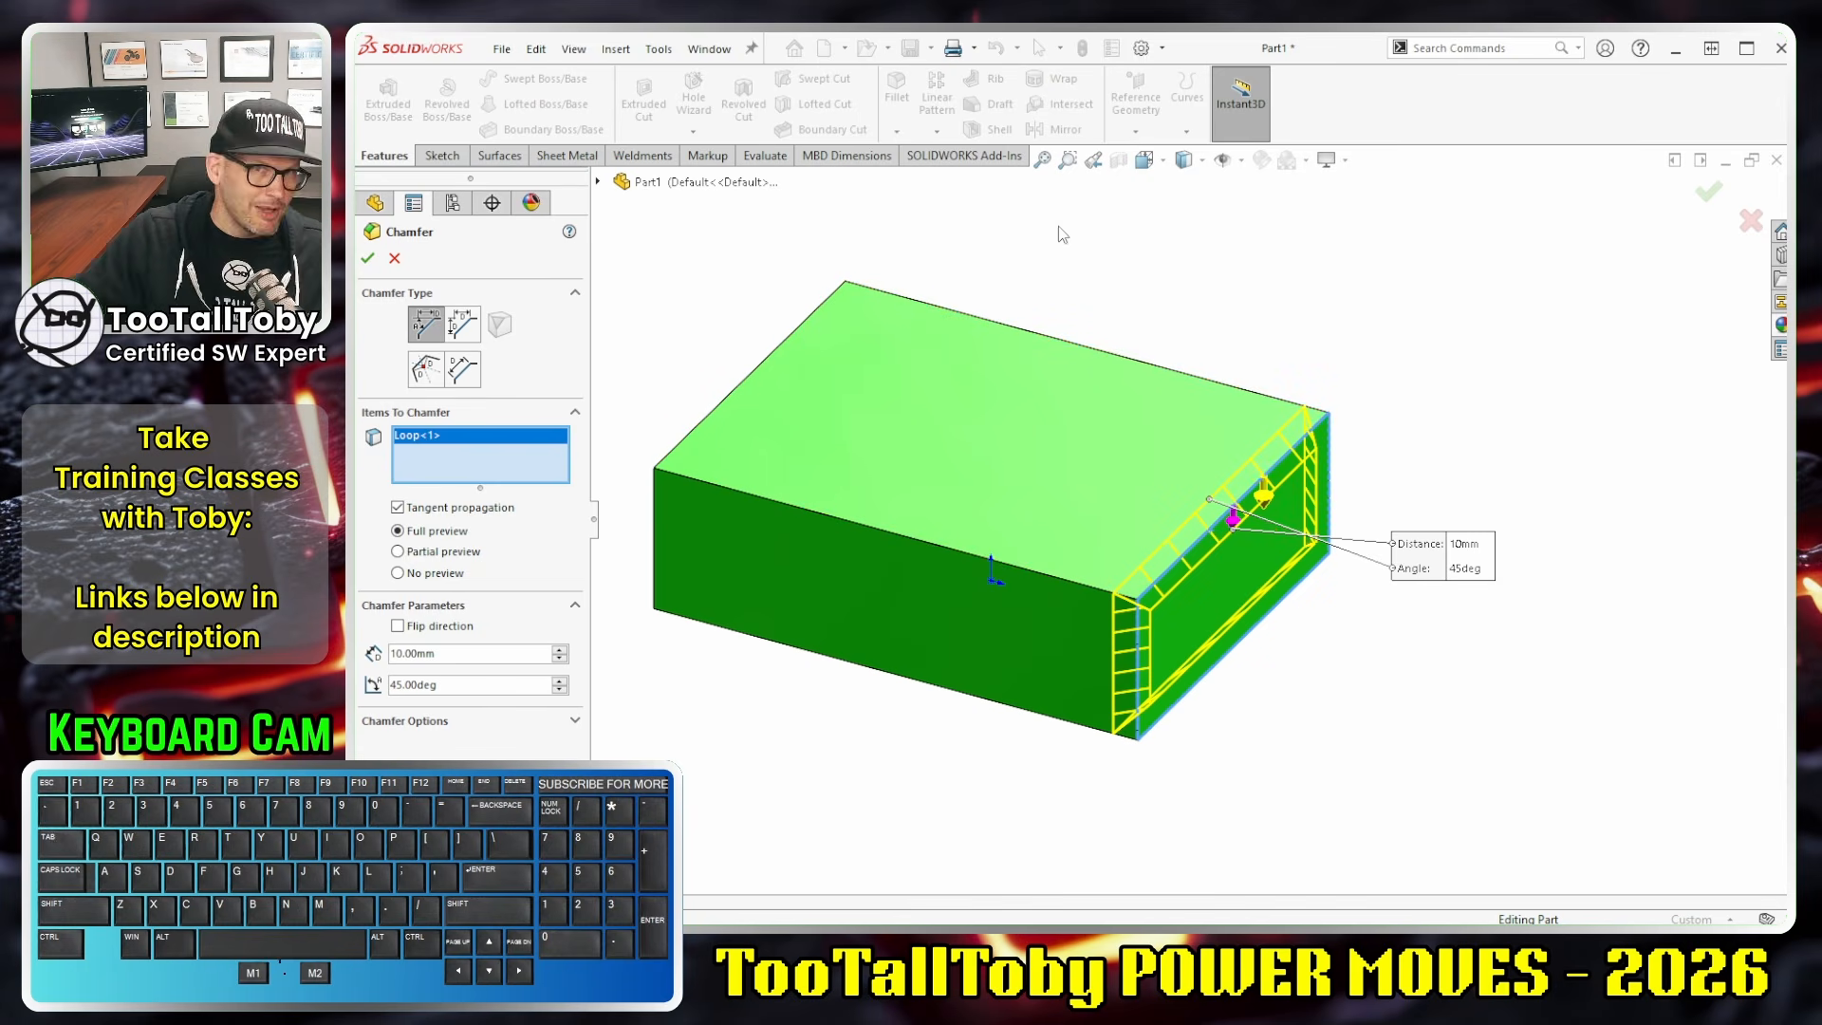
# Step: Replace the loop in the chamfer selection with the block's end face, and cancel the chamfer
pyautogui.rightClick(532, 433)
pyautogui.click(622, 459)
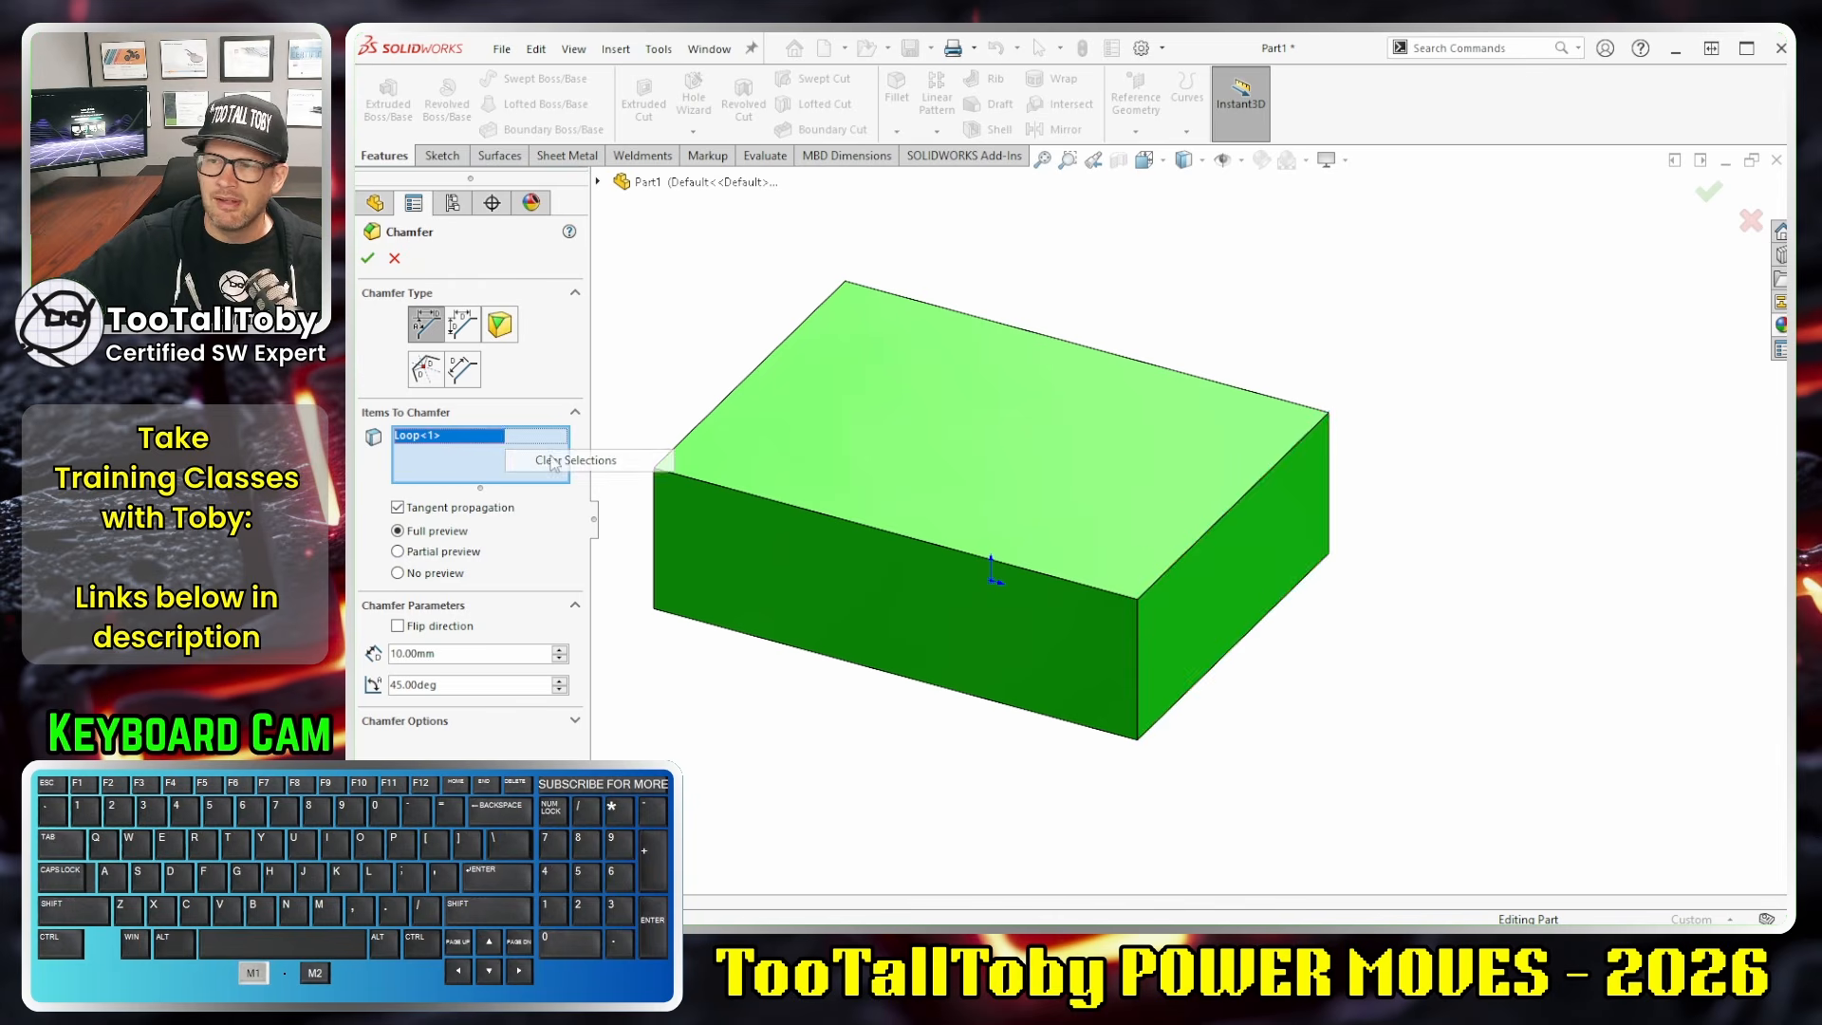
pyautogui.click(1238, 577)
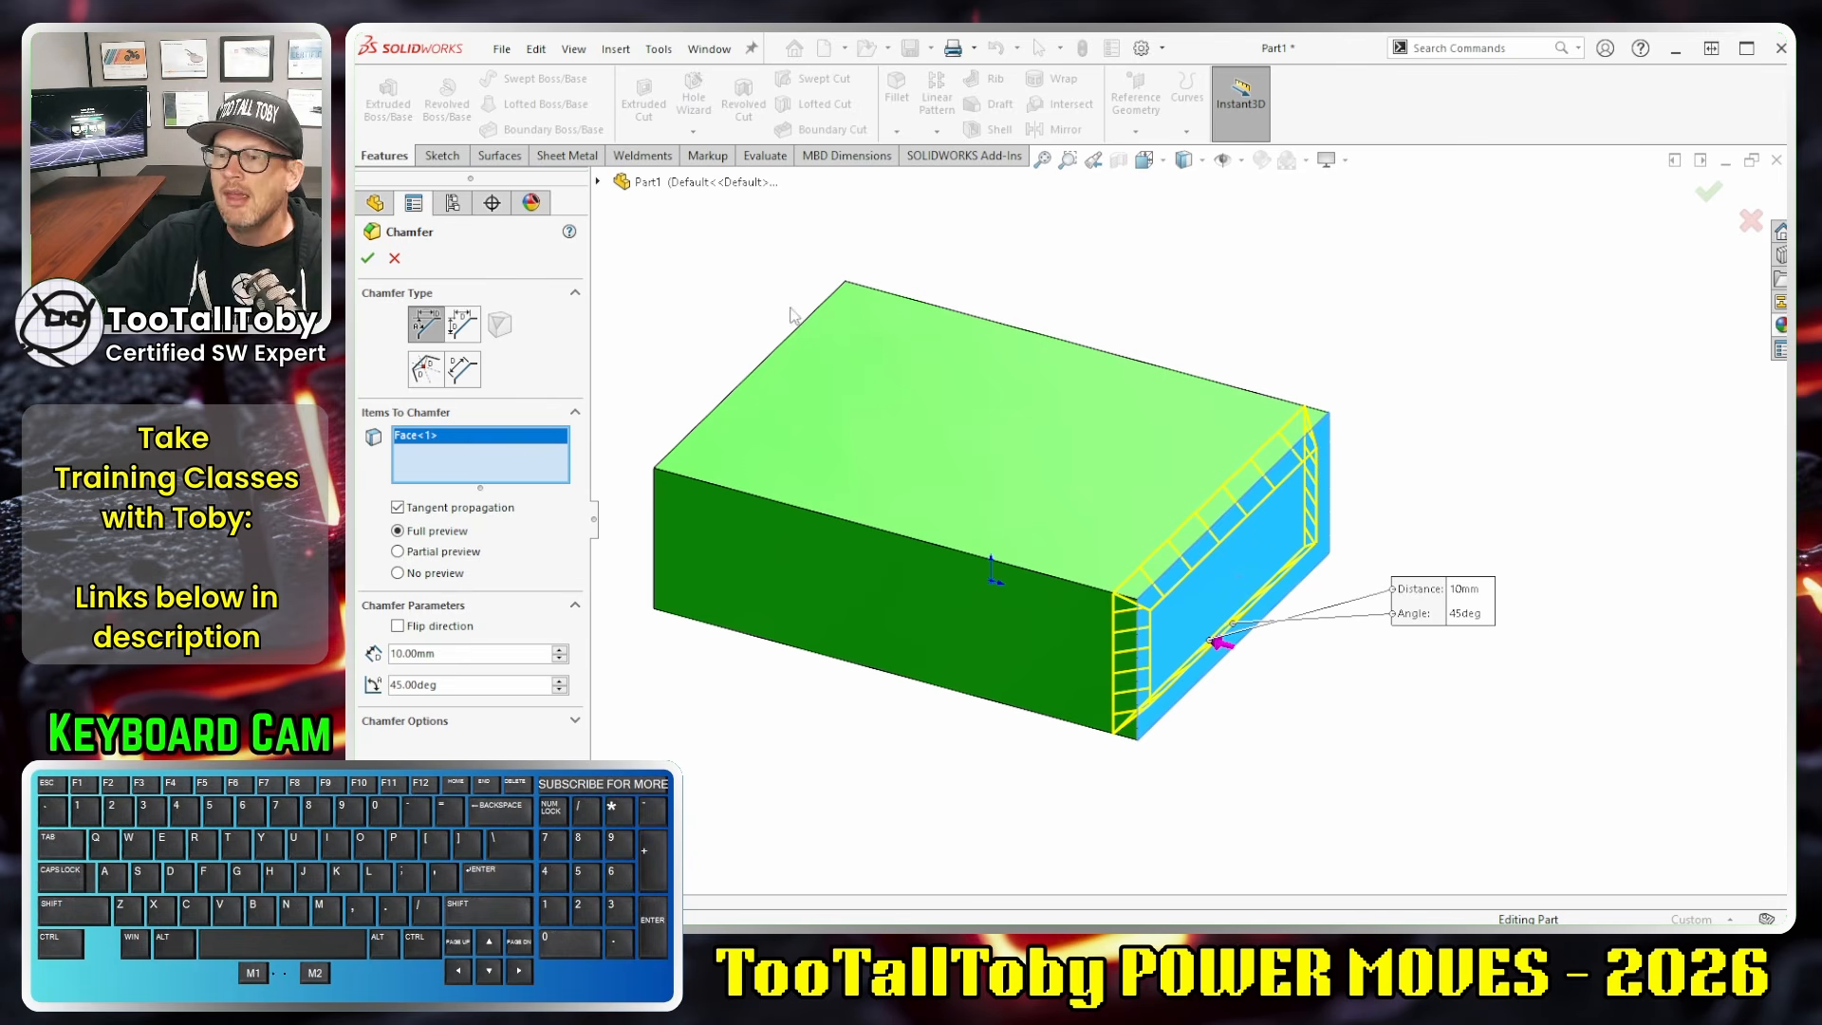
pyautogui.click(394, 258)
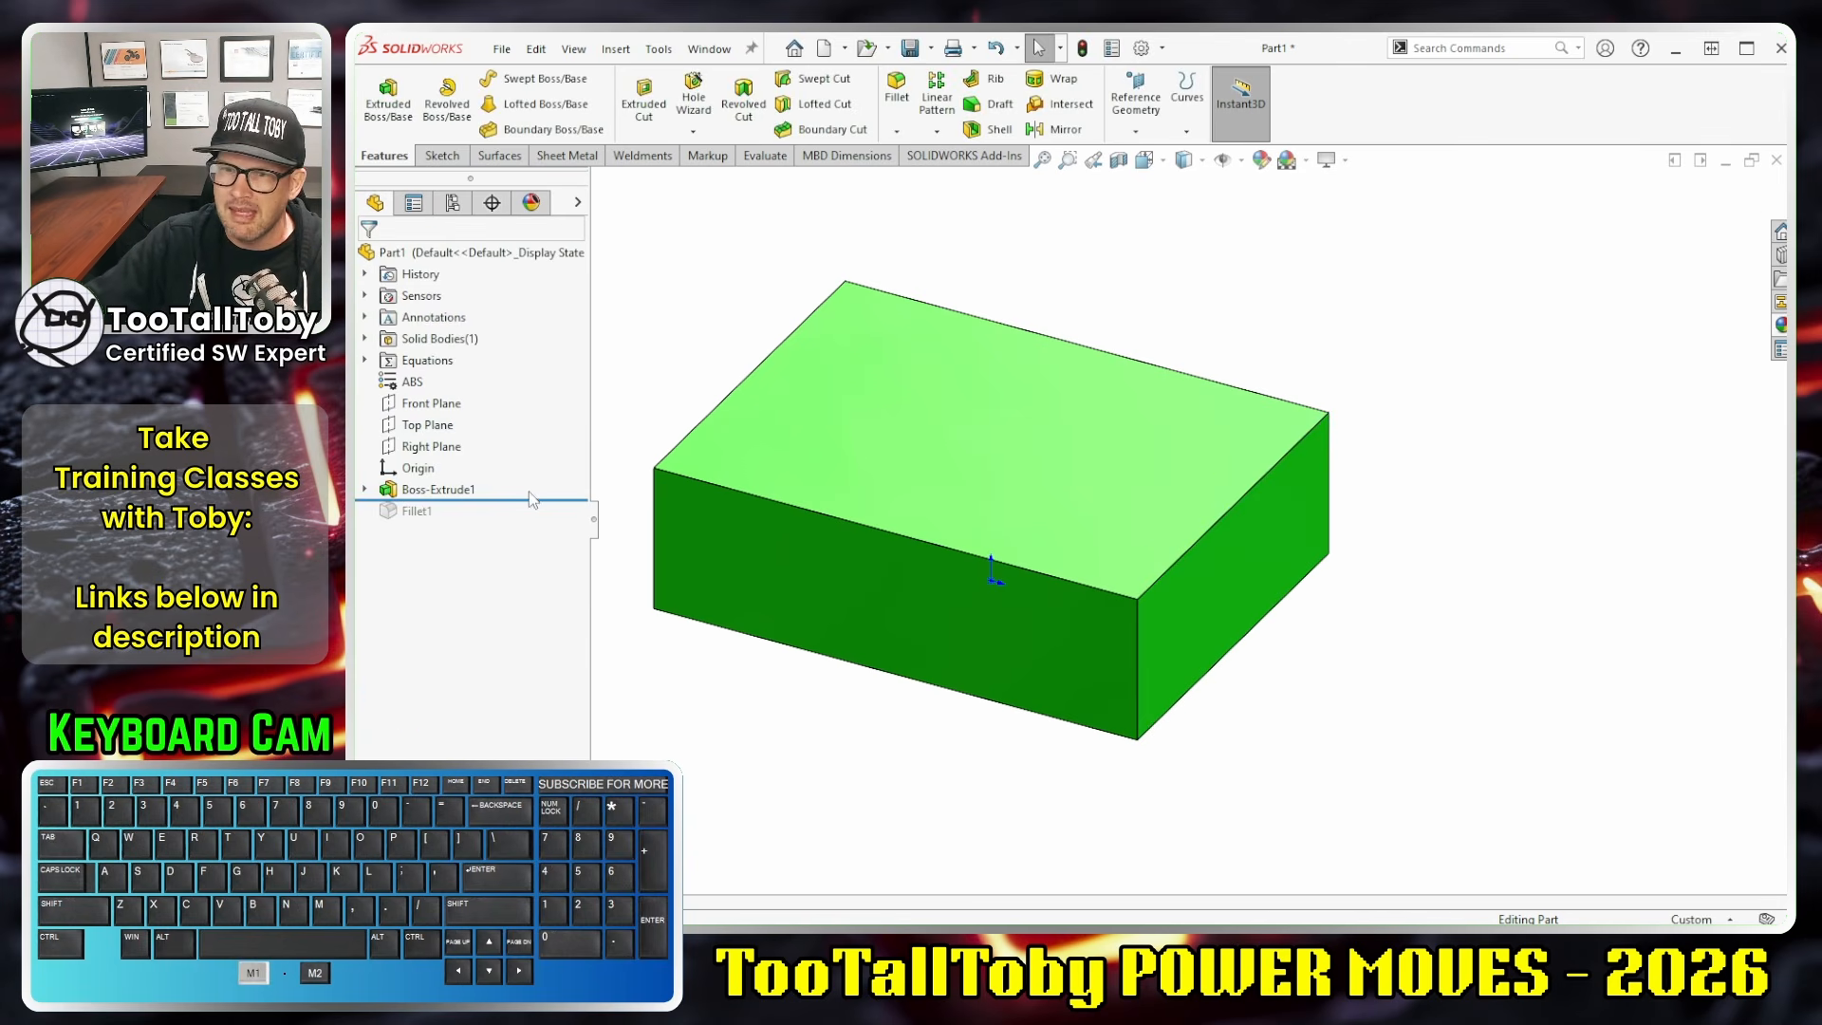
# Step: Roll the model forward past Fillet1 and open a new sketch on the block's top face
pyautogui.moveTo(532, 500); pyautogui.dragTo(518, 522)
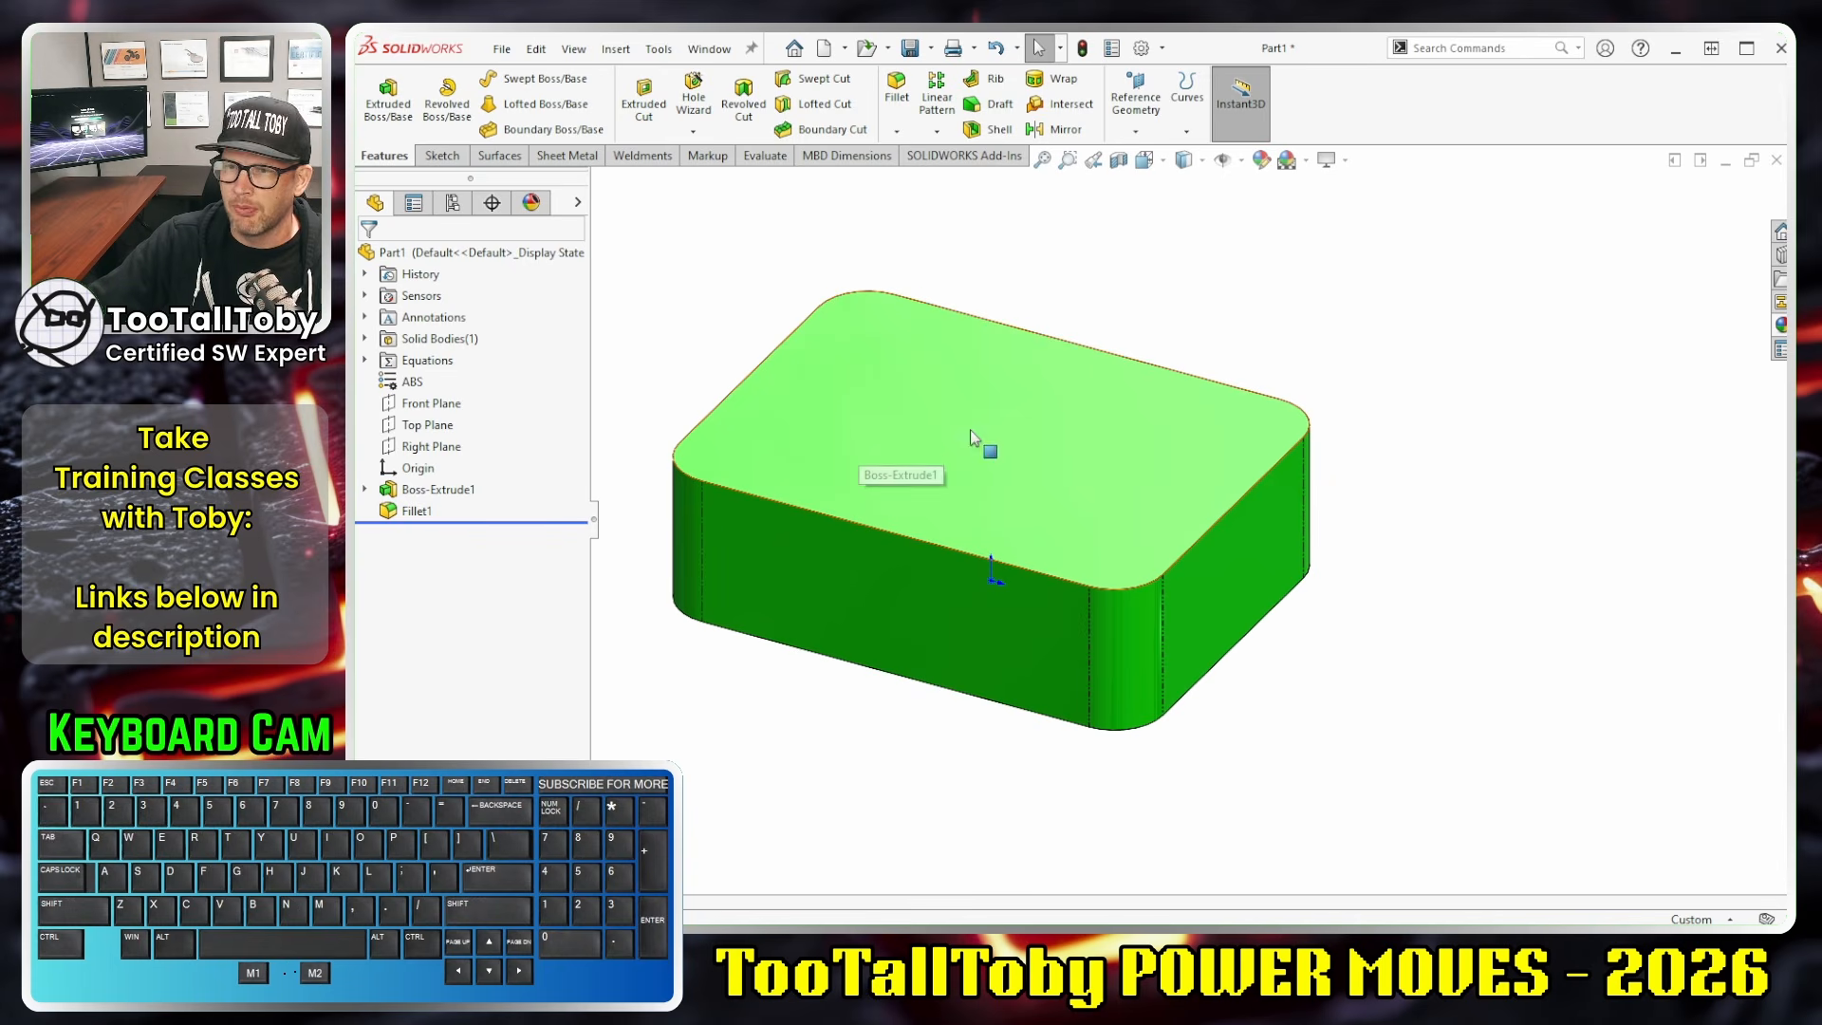
pyautogui.click(1017, 517)
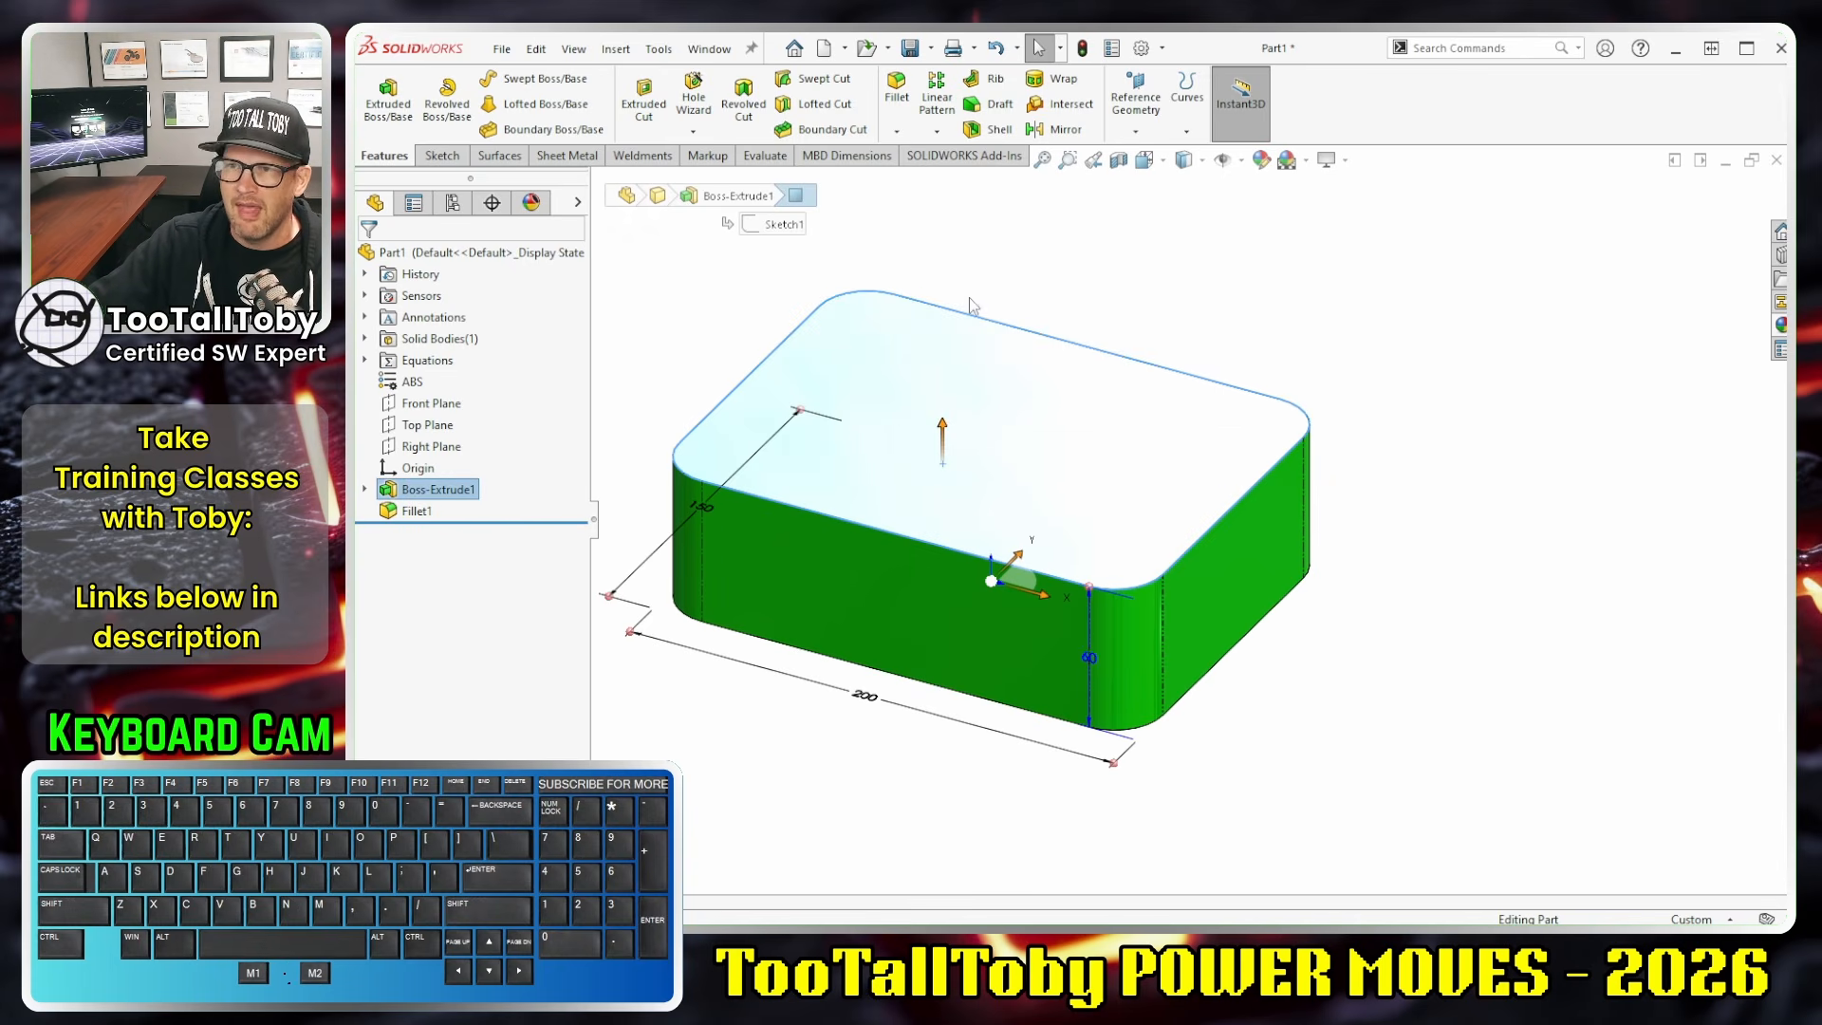
pyautogui.press('s')
pyautogui.click(994, 399)
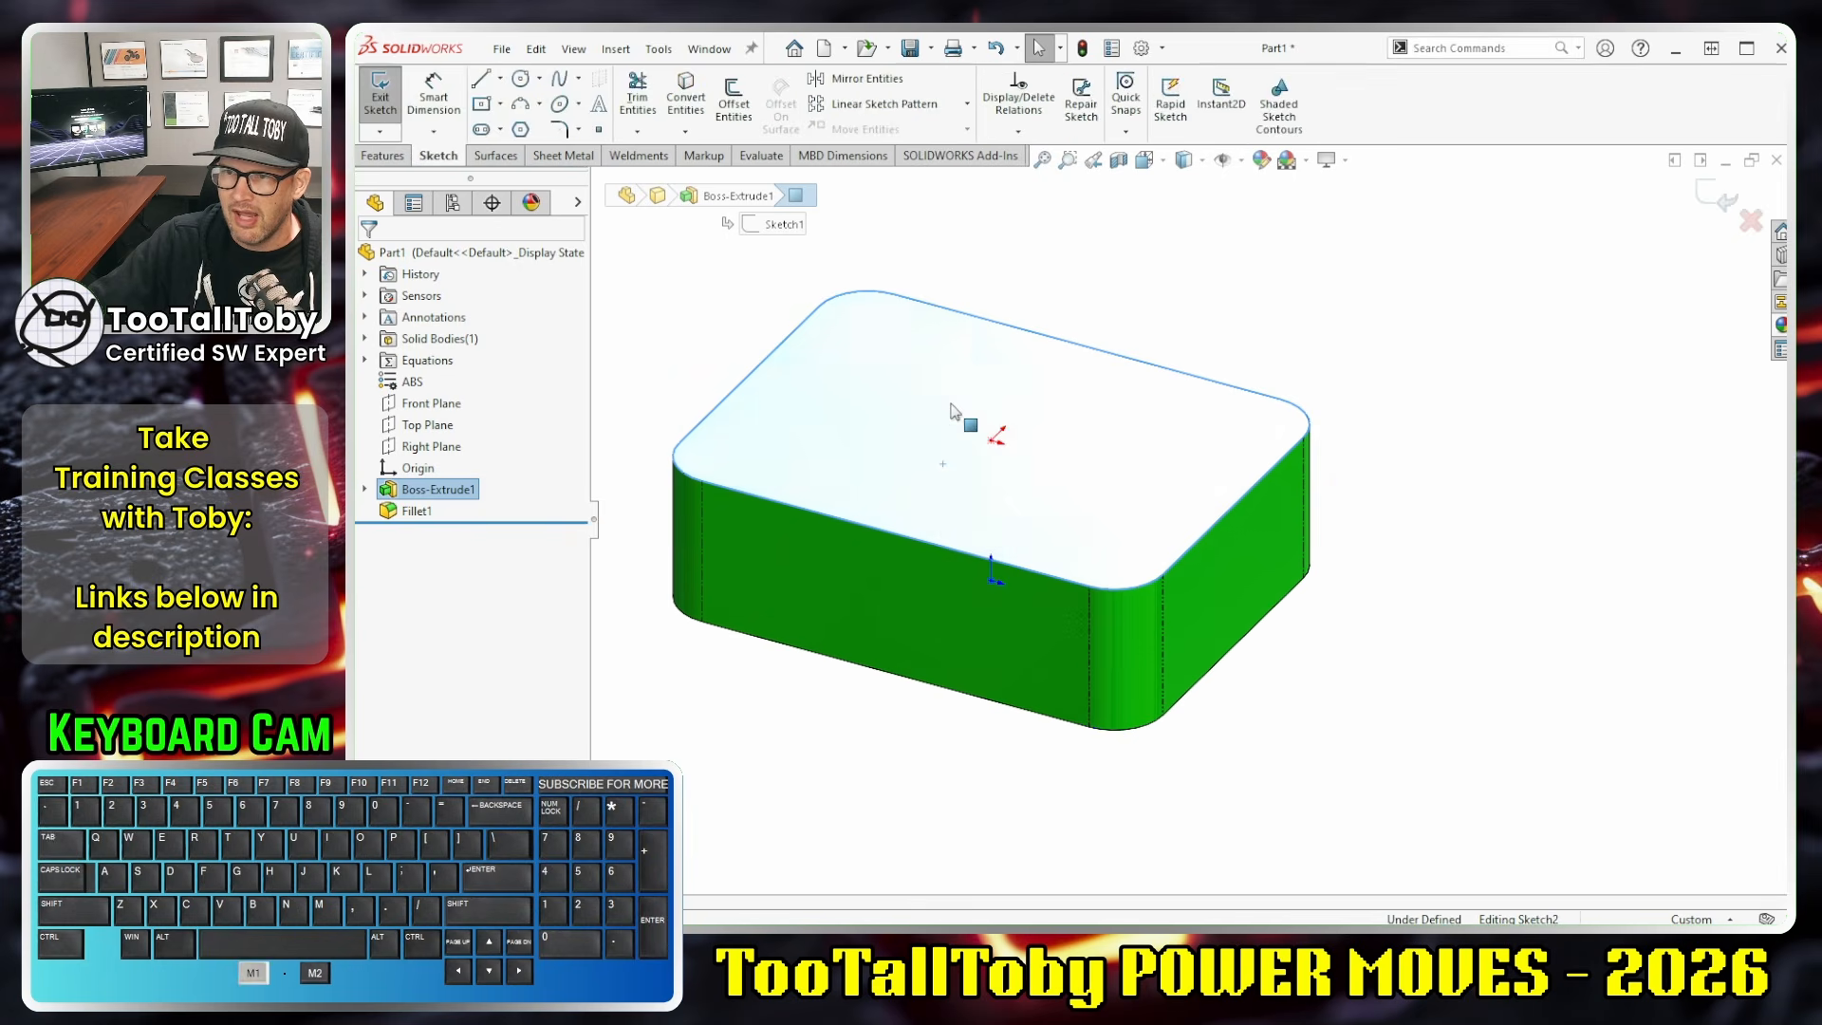
# Step: Sketch a closed six-line profile with a notch in its front side on the block's top face
pyautogui.press('s')
pyautogui.click(960, 455)
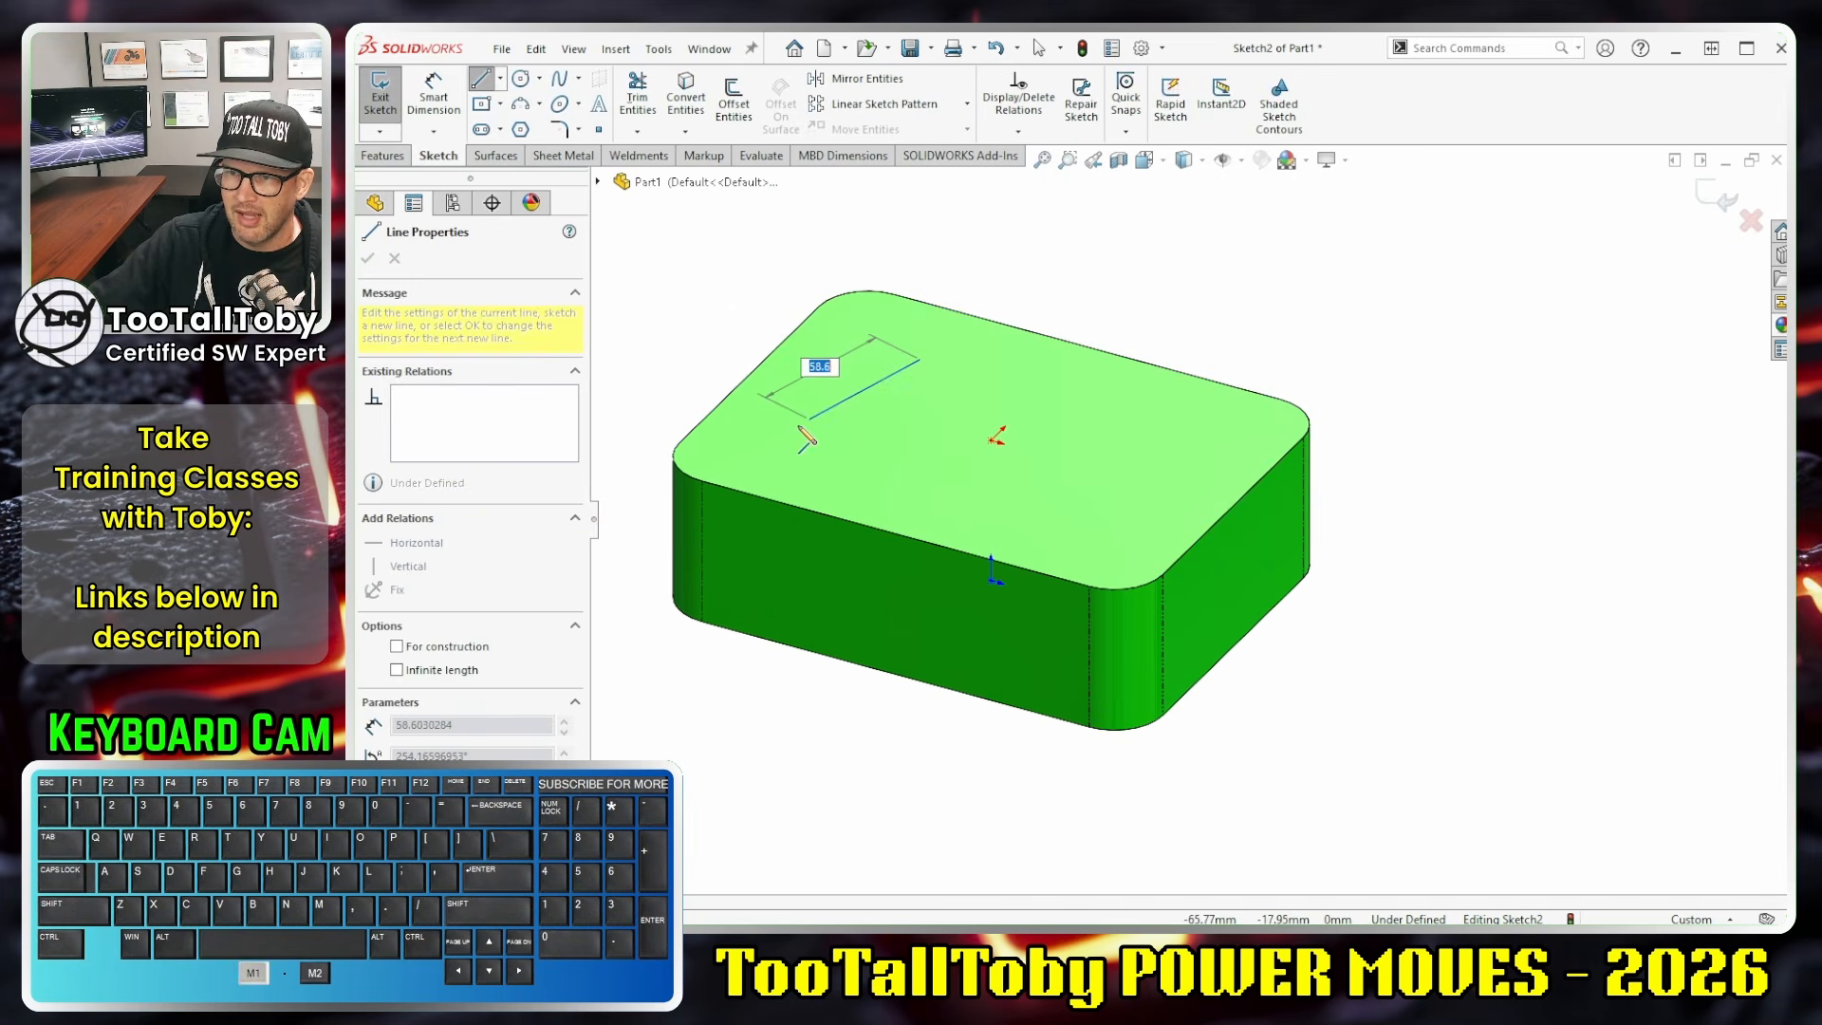
pyautogui.click(920, 358)
pyautogui.click(795, 432)
pyautogui.click(984, 518)
pyautogui.click(1058, 487)
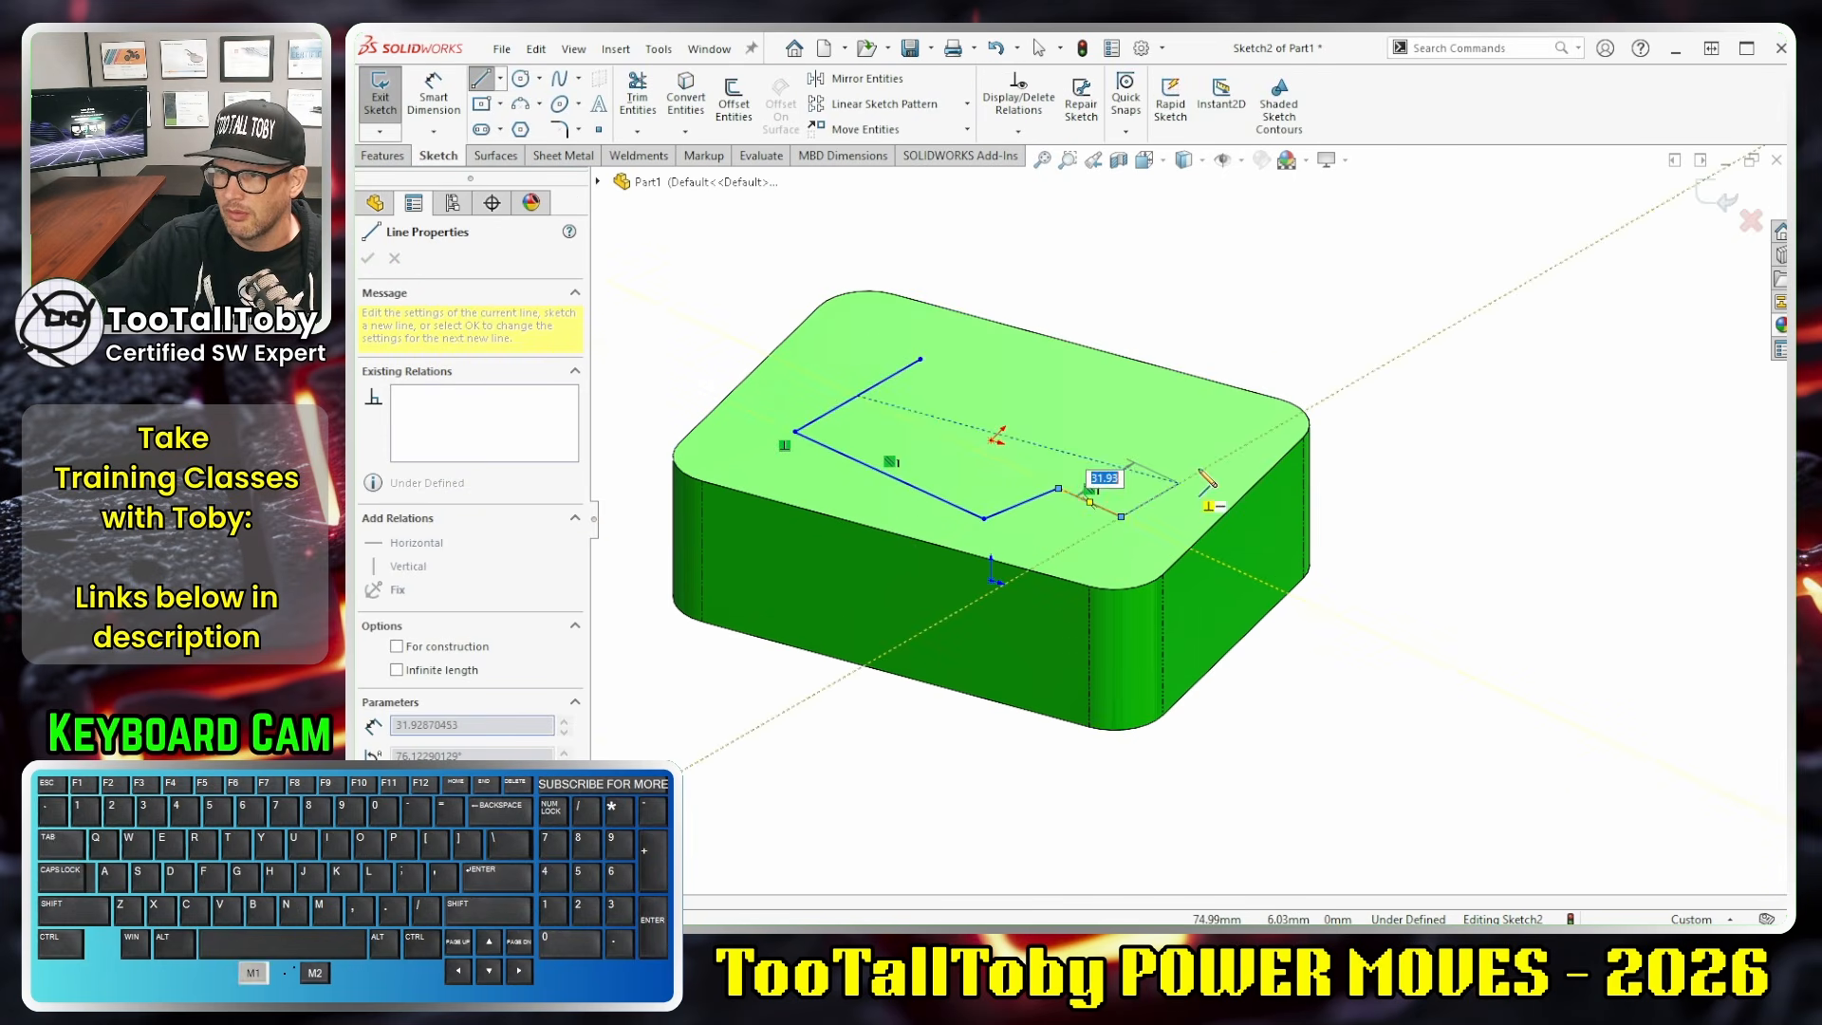
pyautogui.click(1121, 516)
pyautogui.click(1221, 425)
pyautogui.click(920, 359)
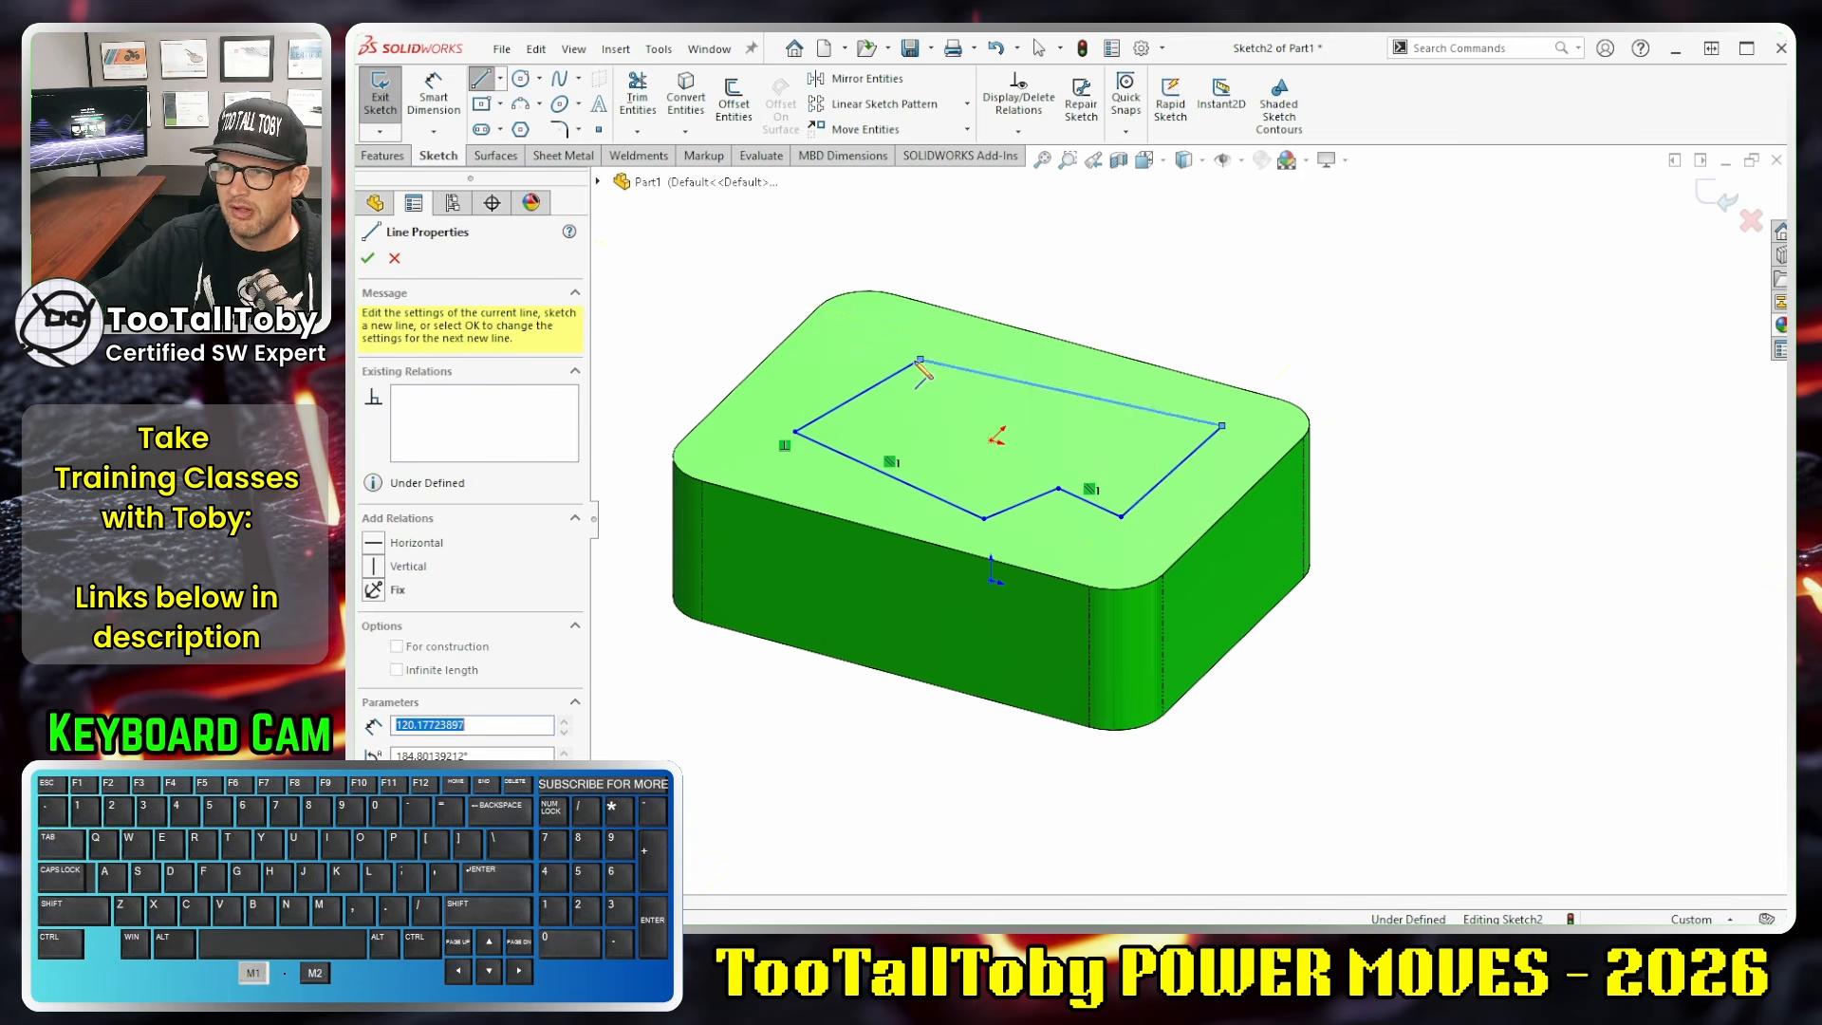
# Step: Cut the sketched profile through the whole block with an Extruded Cut set to Through All
pyautogui.press('s')
pyautogui.click(1136, 461)
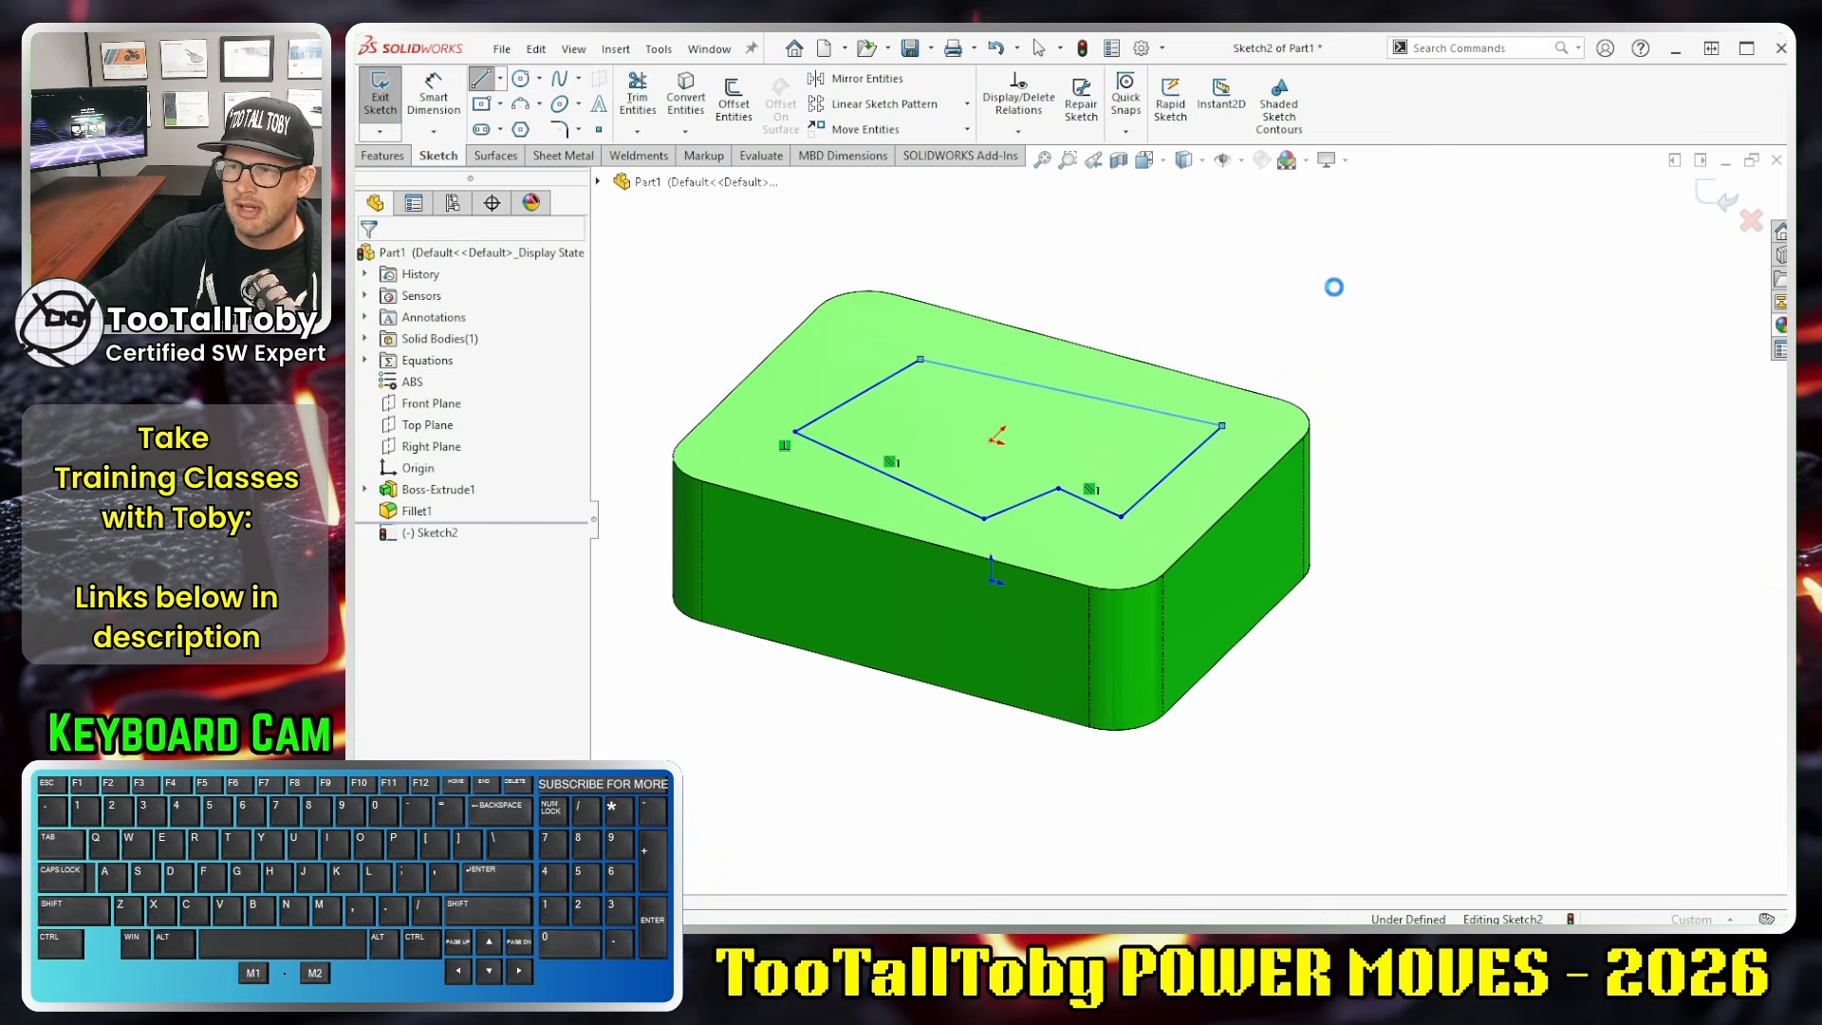
pyautogui.rightClick(1332, 287)
pyautogui.rightClick(1405, 358)
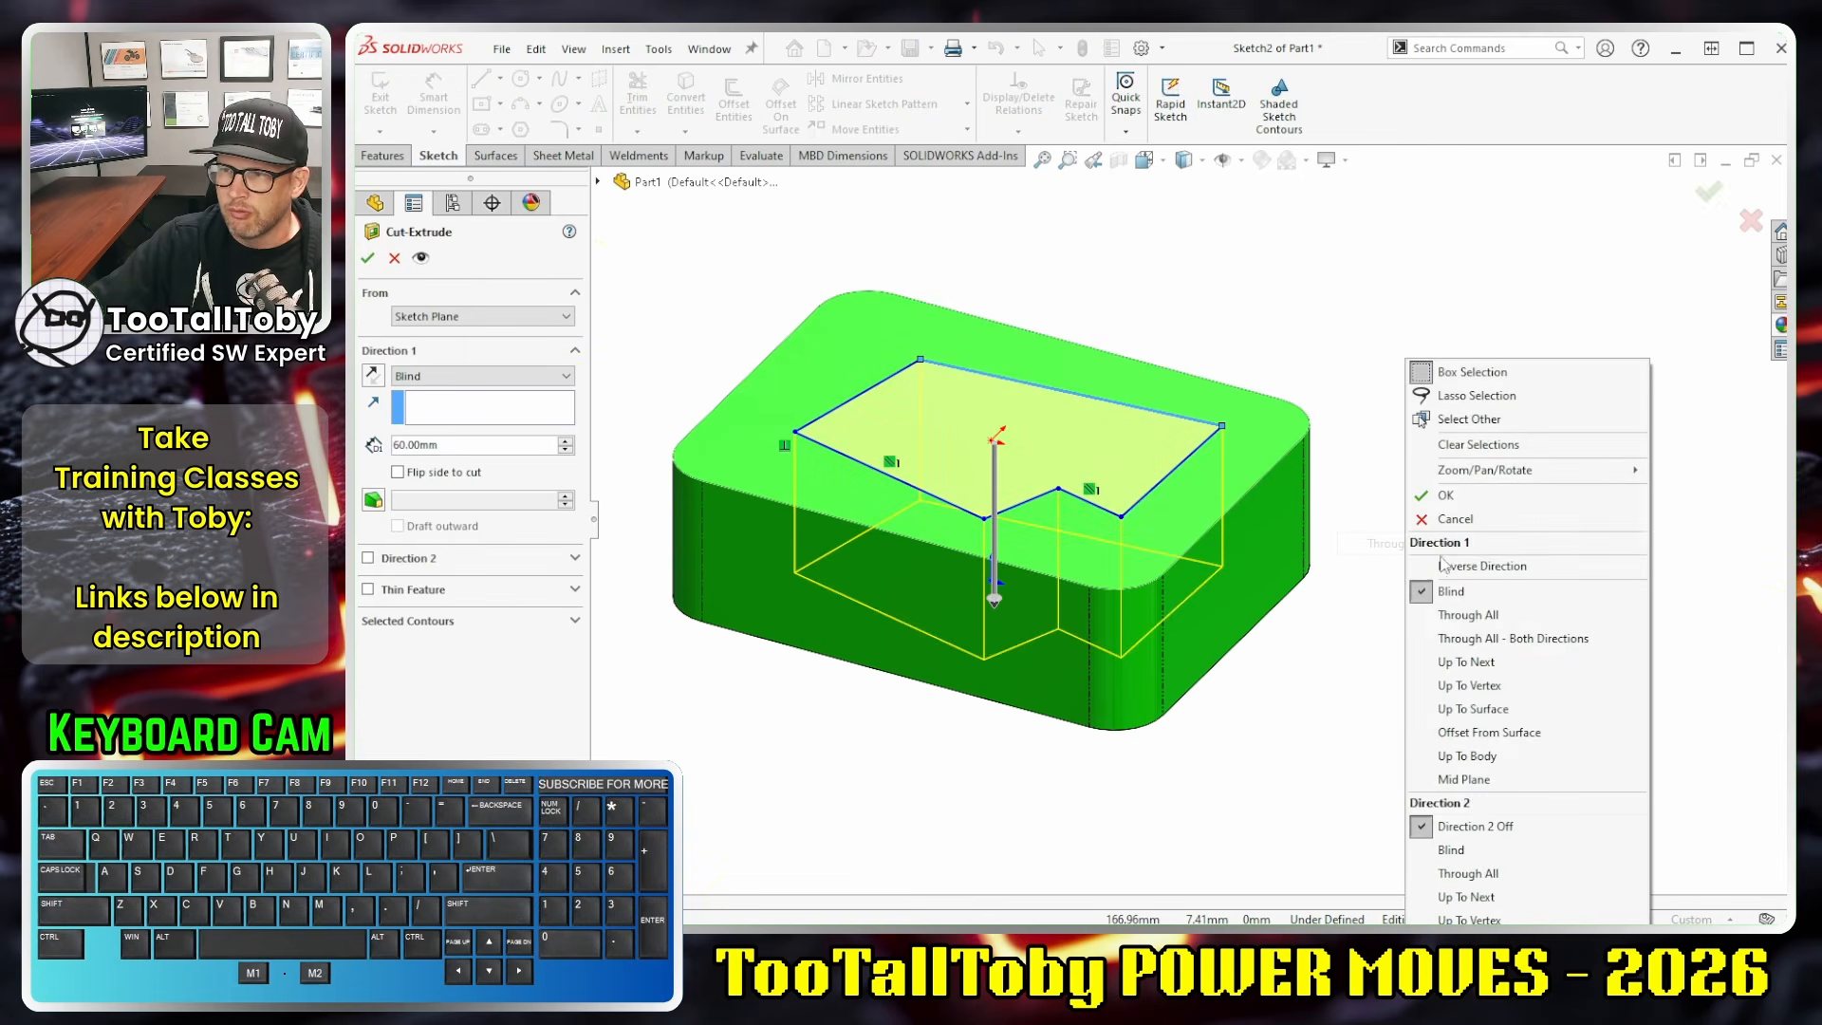
pyautogui.click(1459, 615)
pyautogui.press('Return')
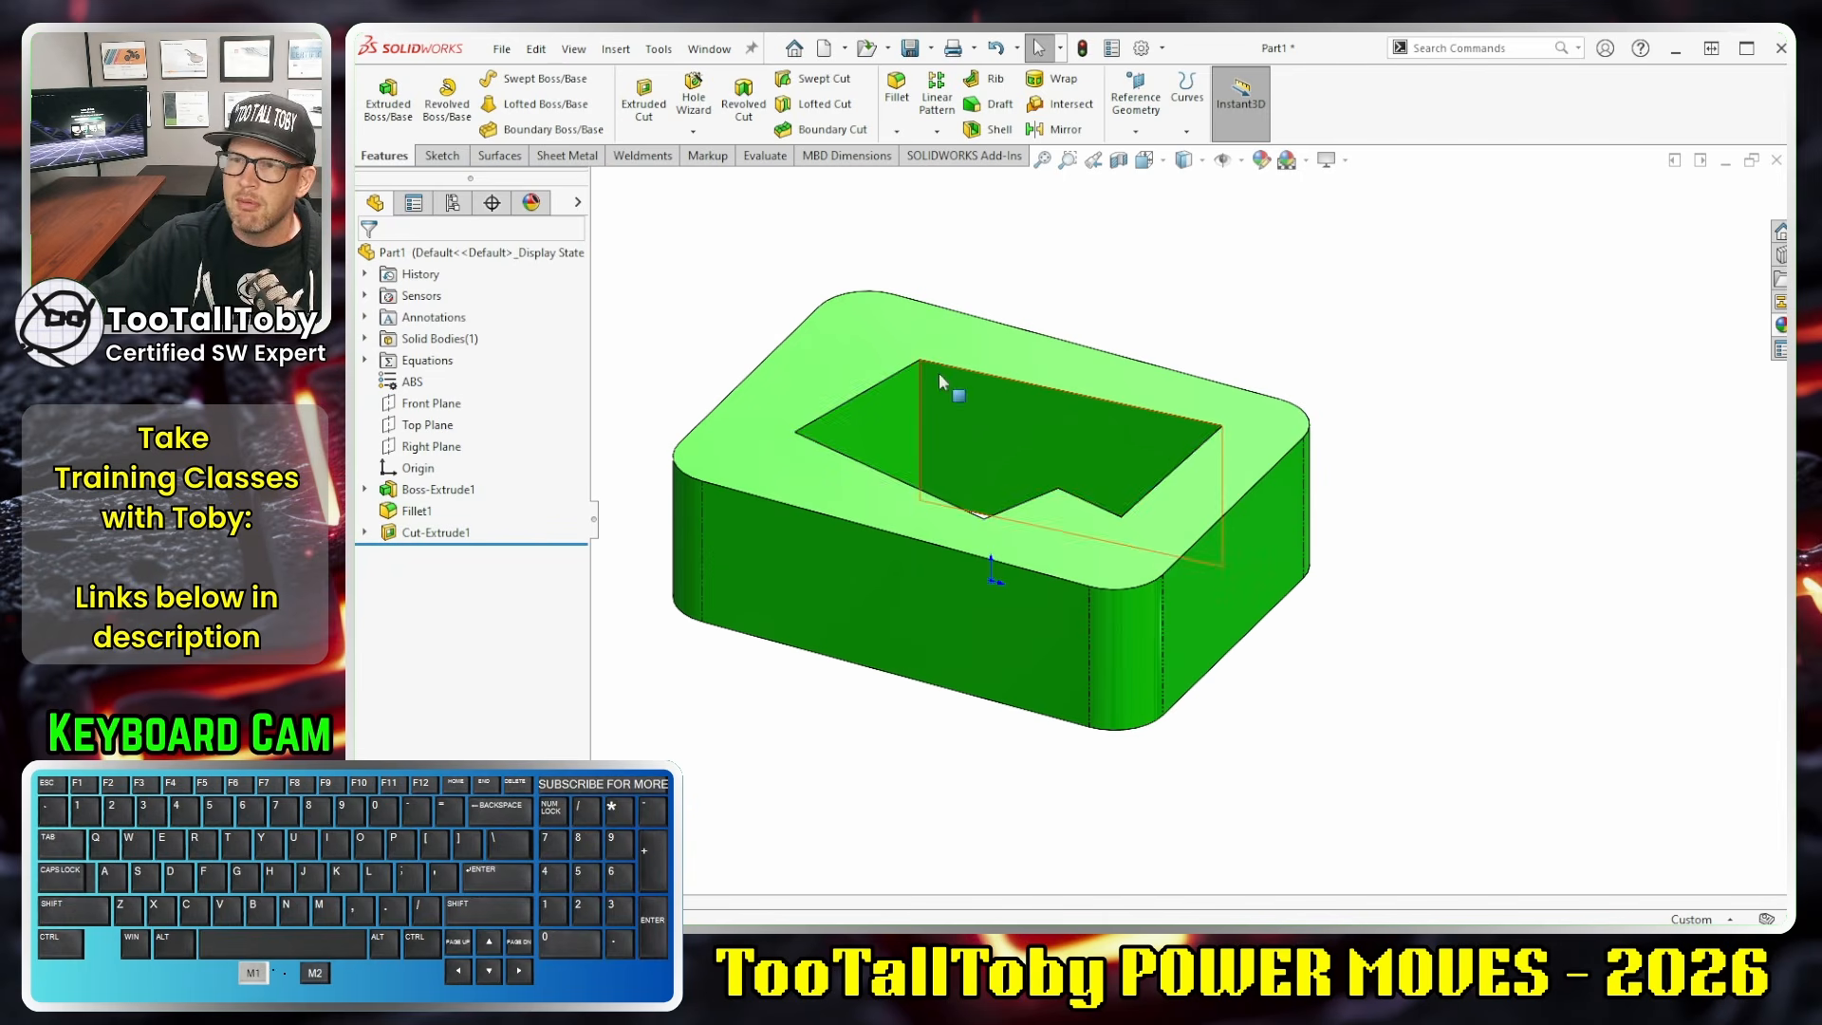
# Step: Start a chamfer on the end wall face of the opening and set its distance to 1 mm
pyautogui.moveTo(1191, 440); pyautogui.dragTo(1155, 530, button='middle')
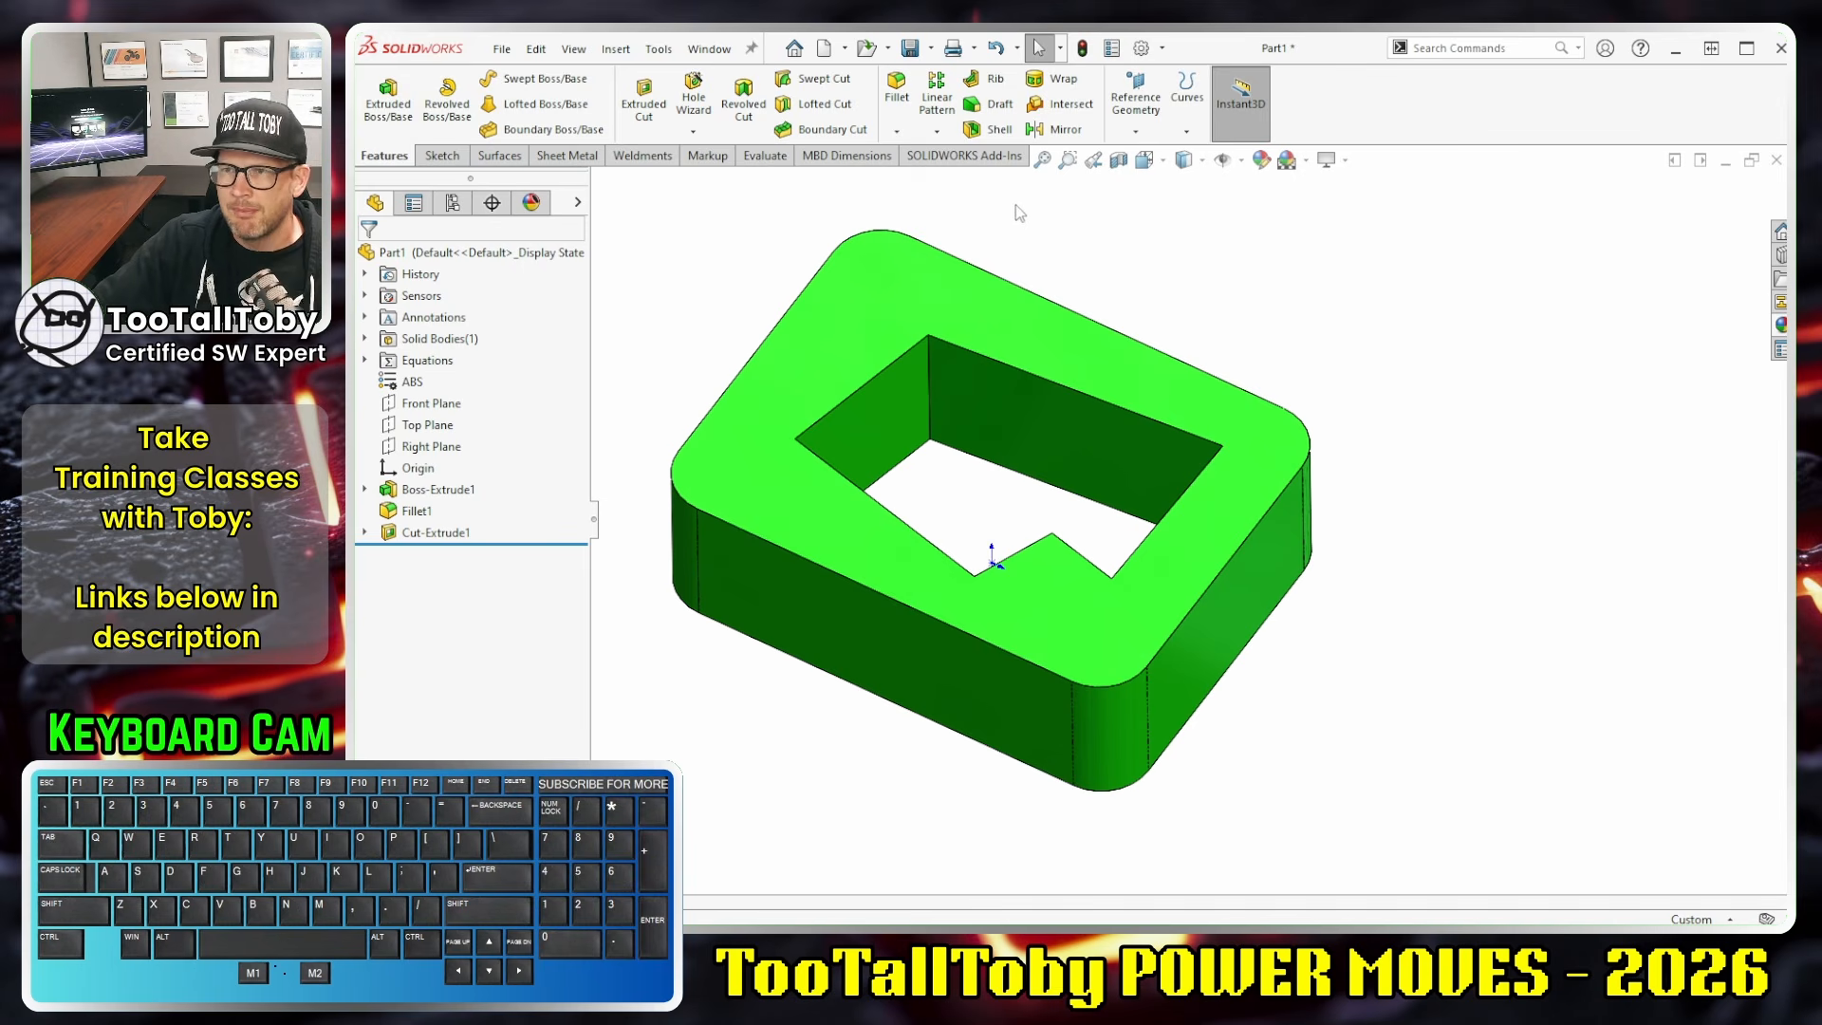
pyautogui.click(896, 131)
pyautogui.click(913, 178)
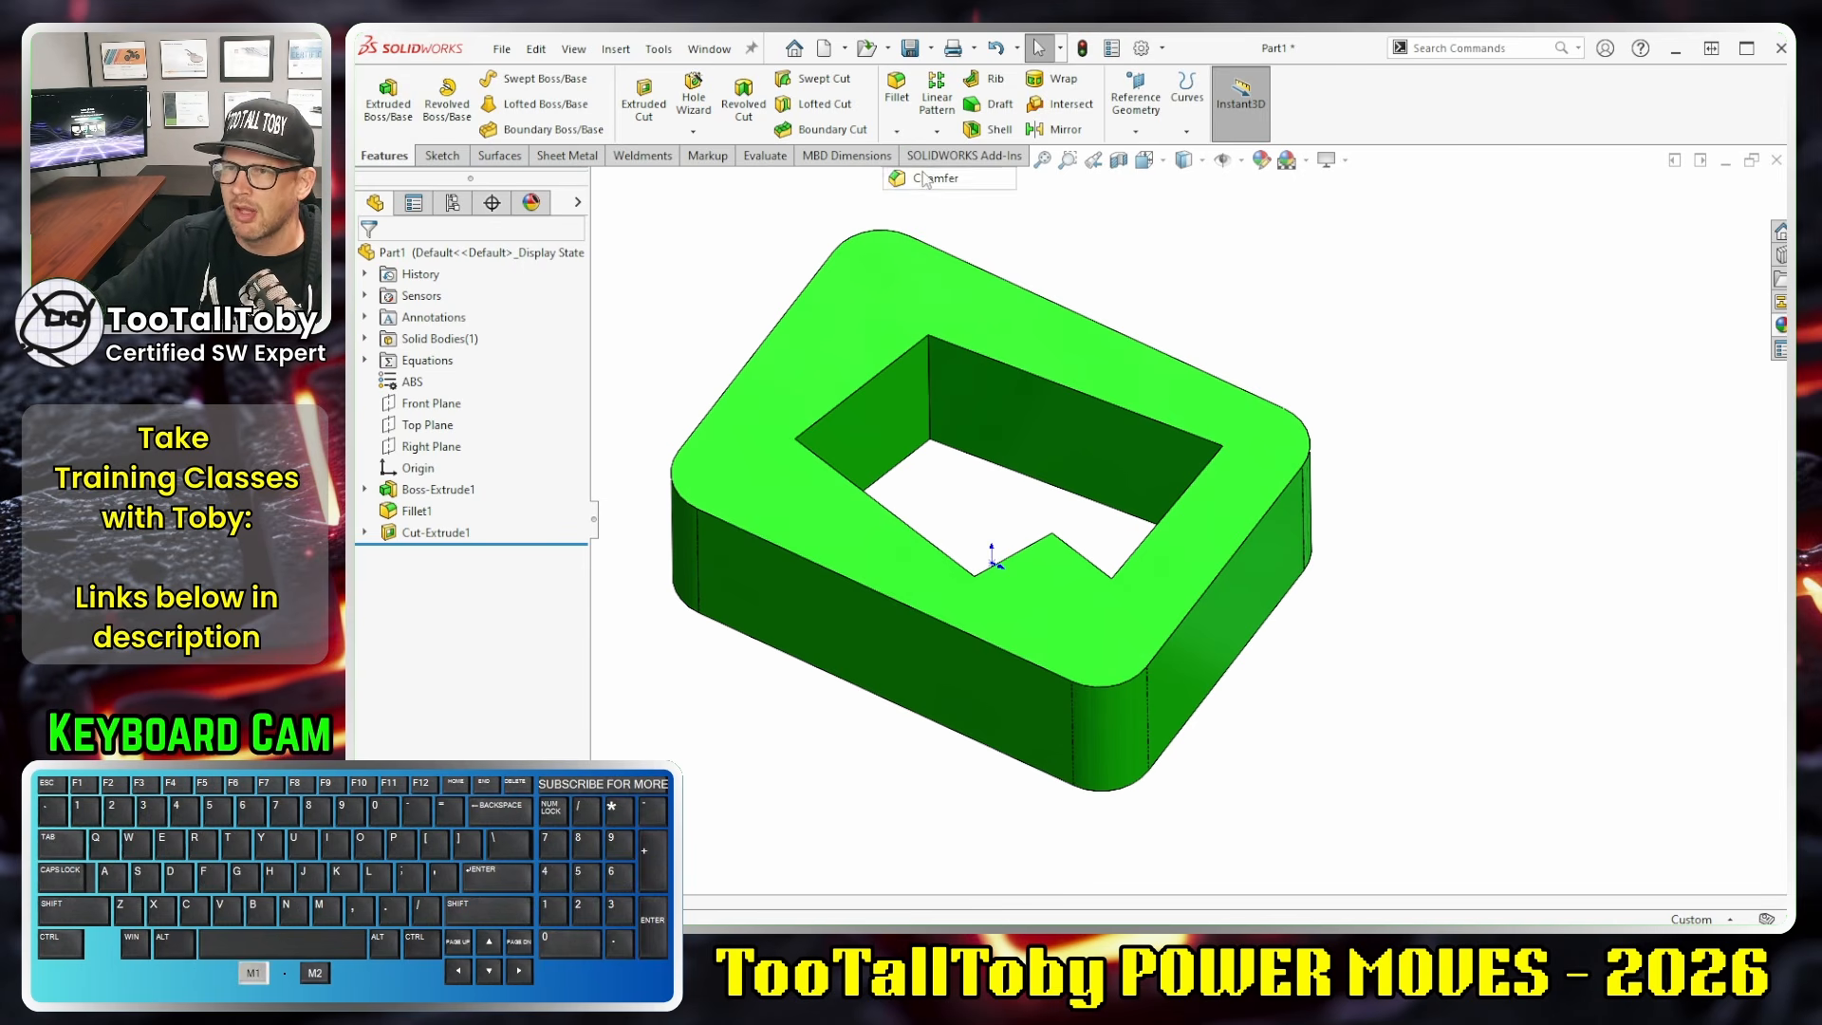
pyautogui.click(879, 417)
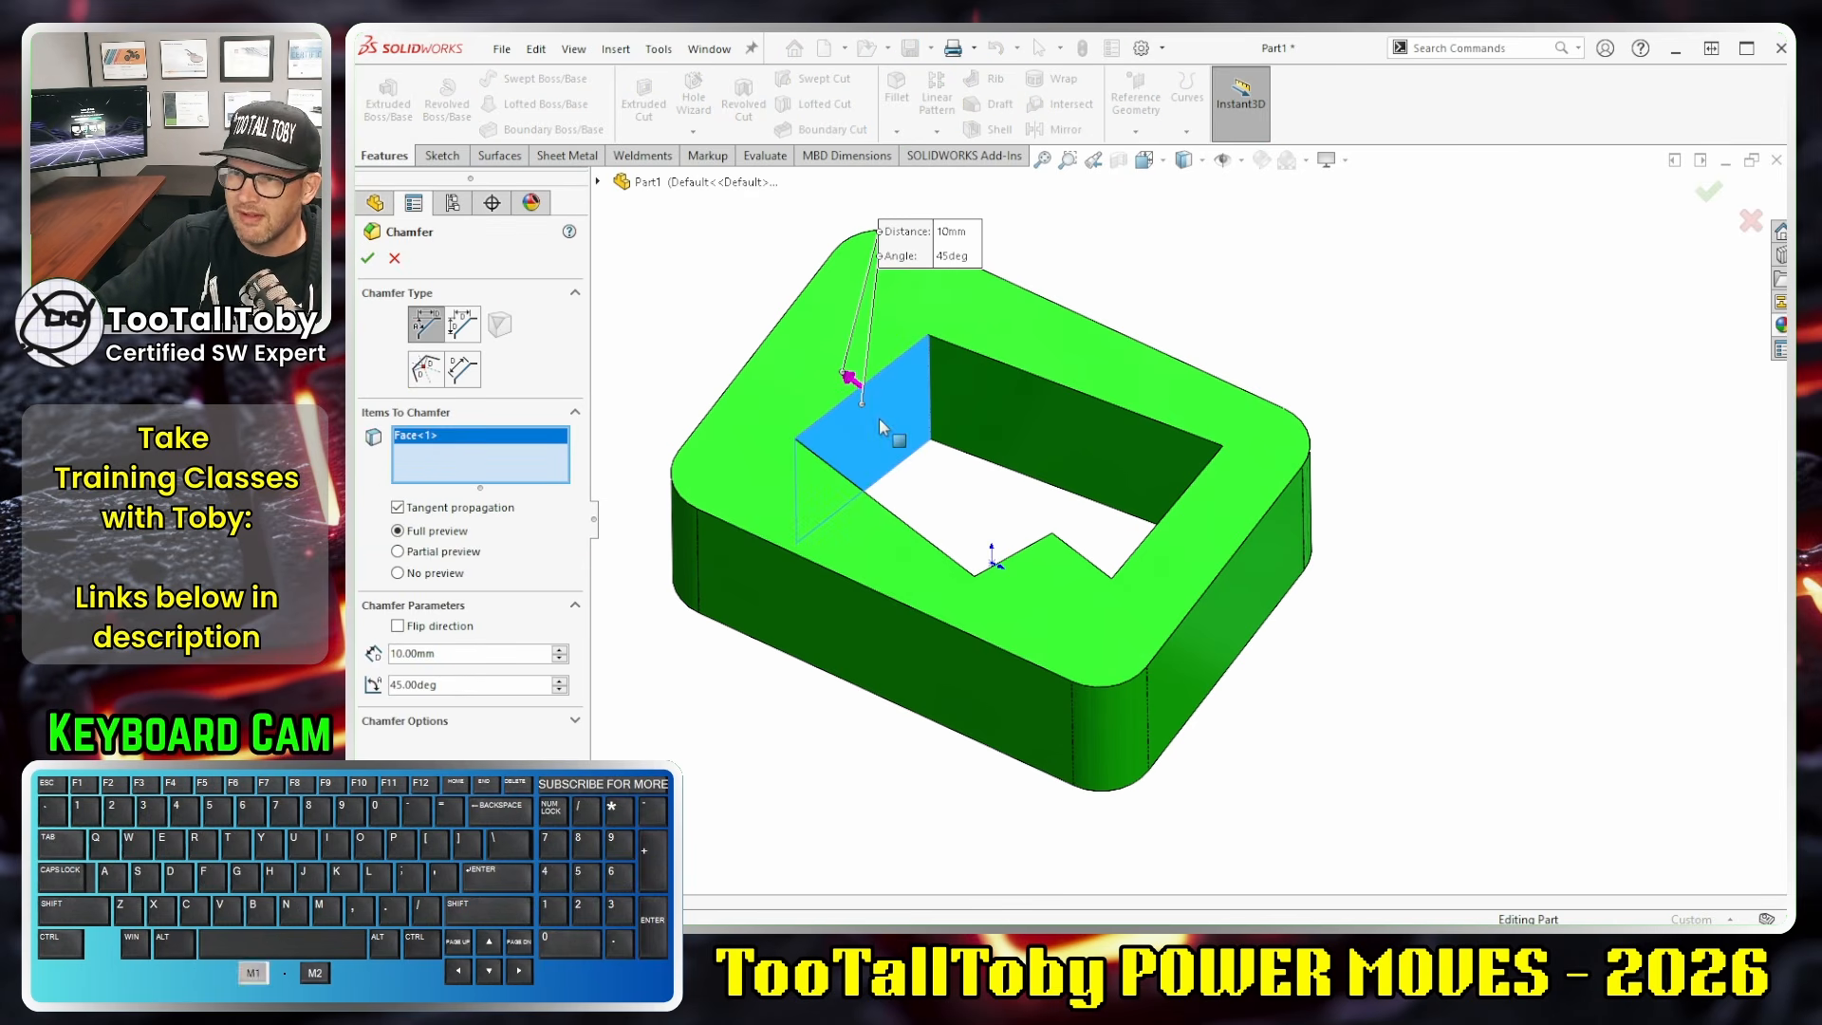
pyautogui.doubleClick(442, 653)
pyautogui.write('2')
pyautogui.press('Return')
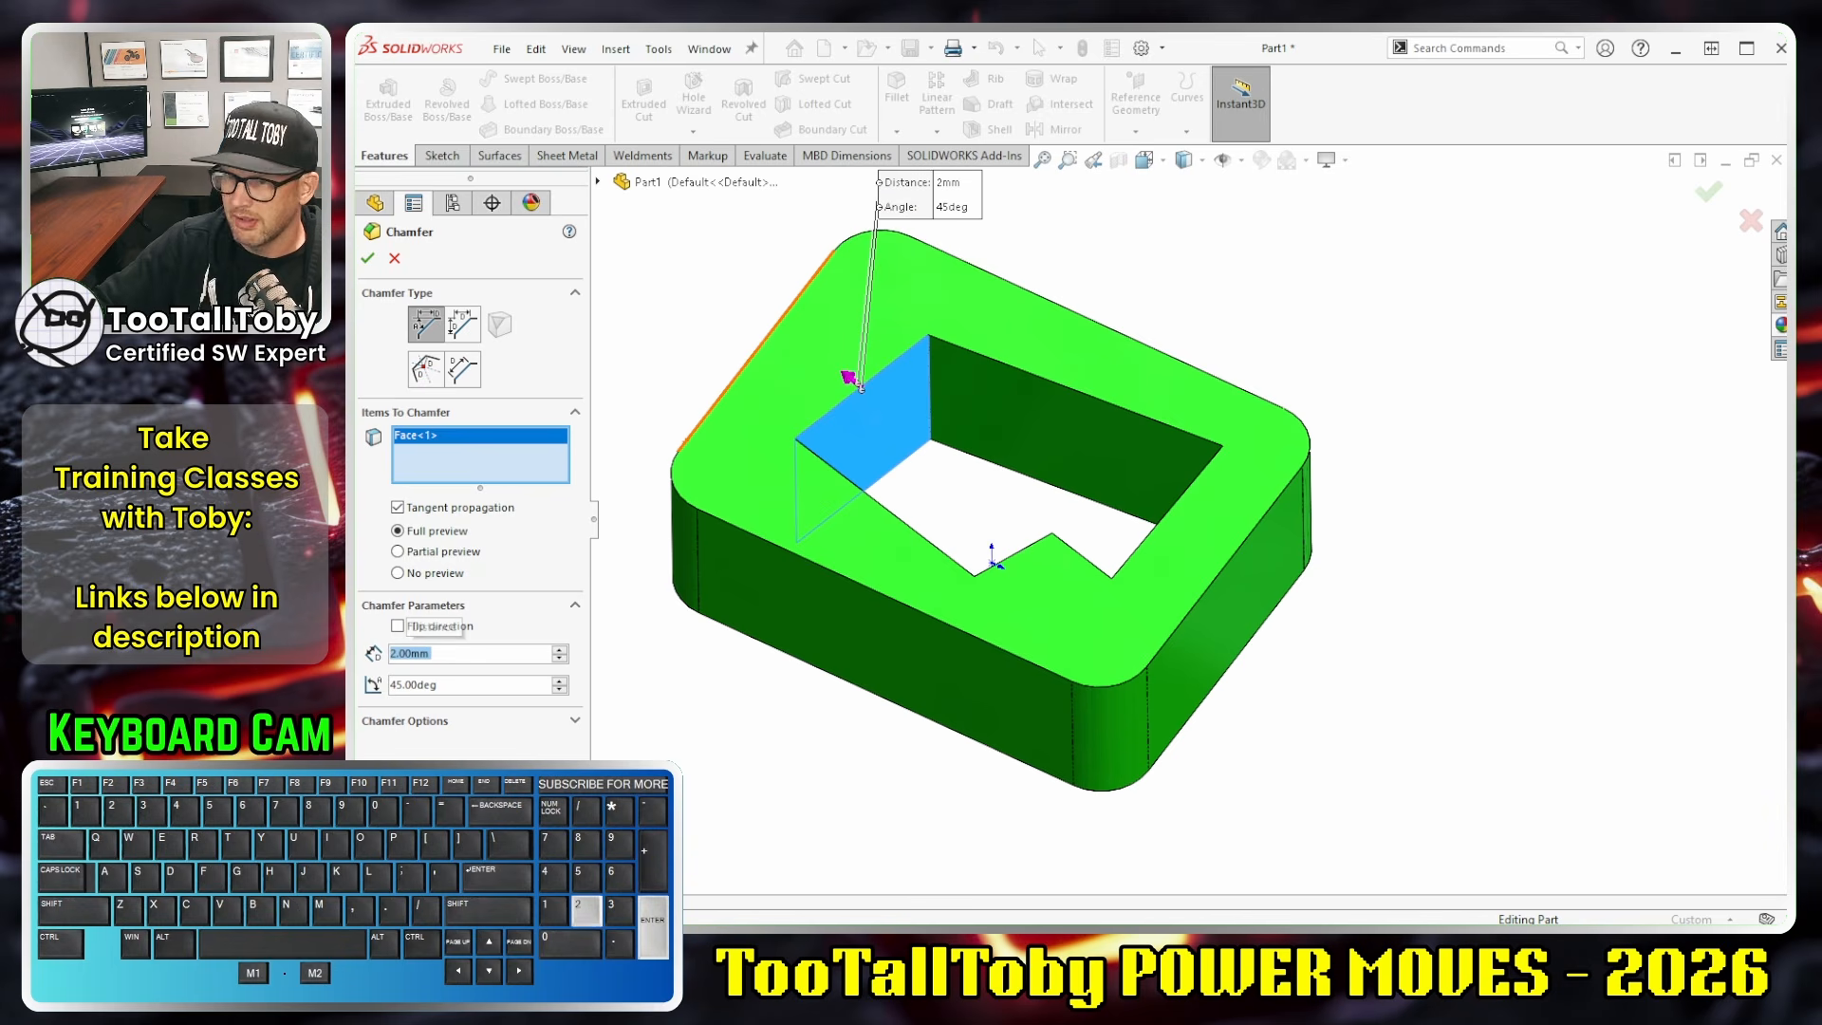
pyautogui.write('1')
pyautogui.press('Return')
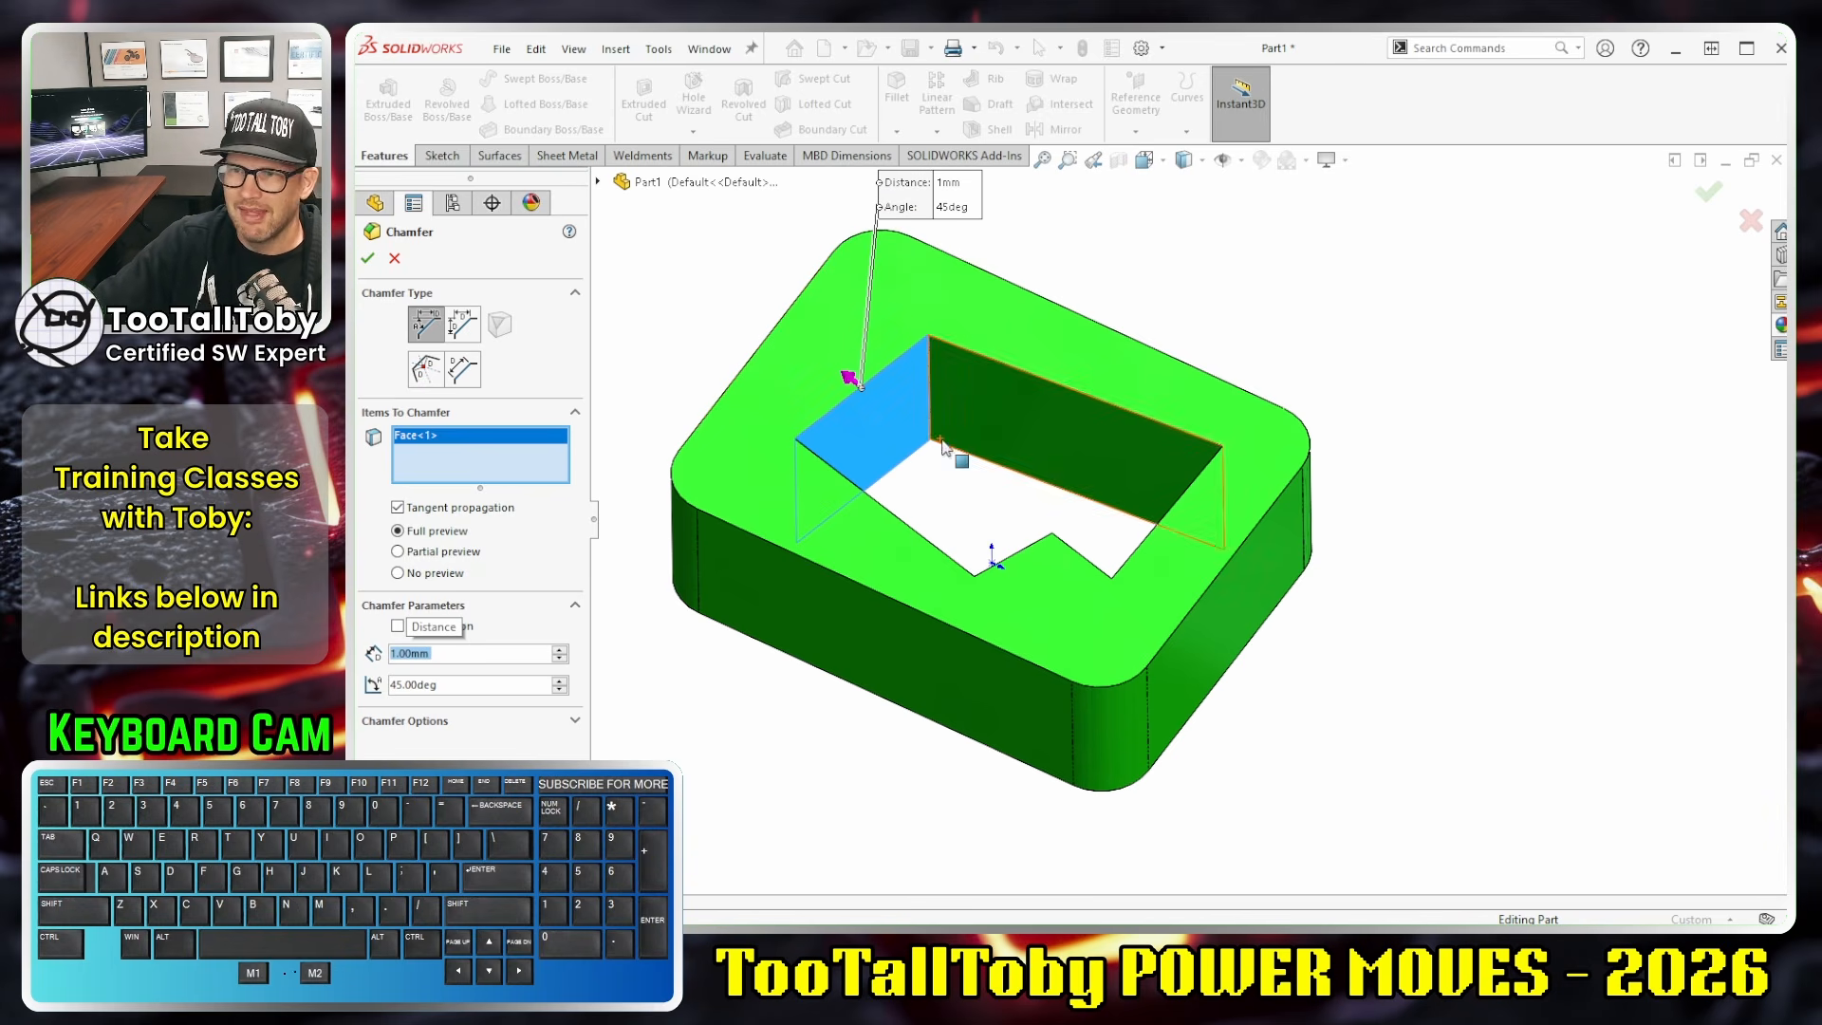
# Step: Try the opening's long back wall in place of the end wall as the chamfer item, and deselect it
pyautogui.click(906, 425)
pyautogui.click(1027, 419)
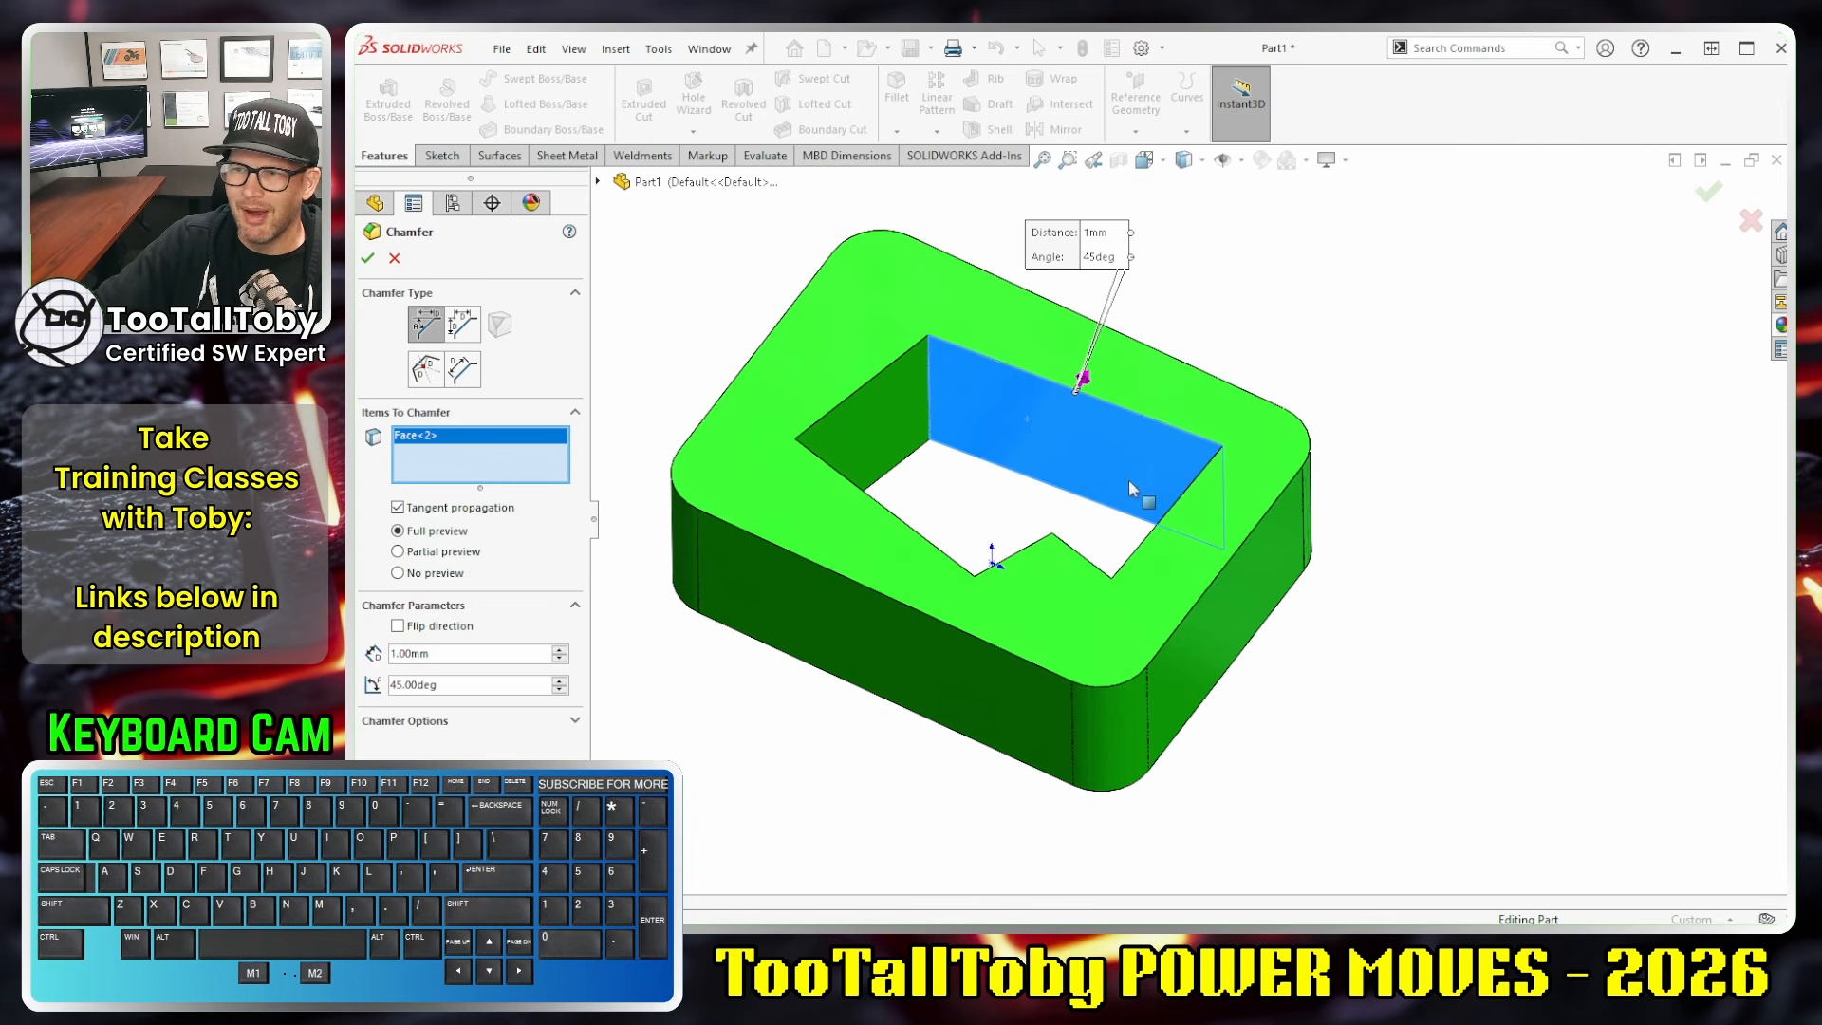
pyautogui.moveTo(1129, 480); pyautogui.dragTo(1125, 442, button='middle')
pyautogui.click(1026, 418)
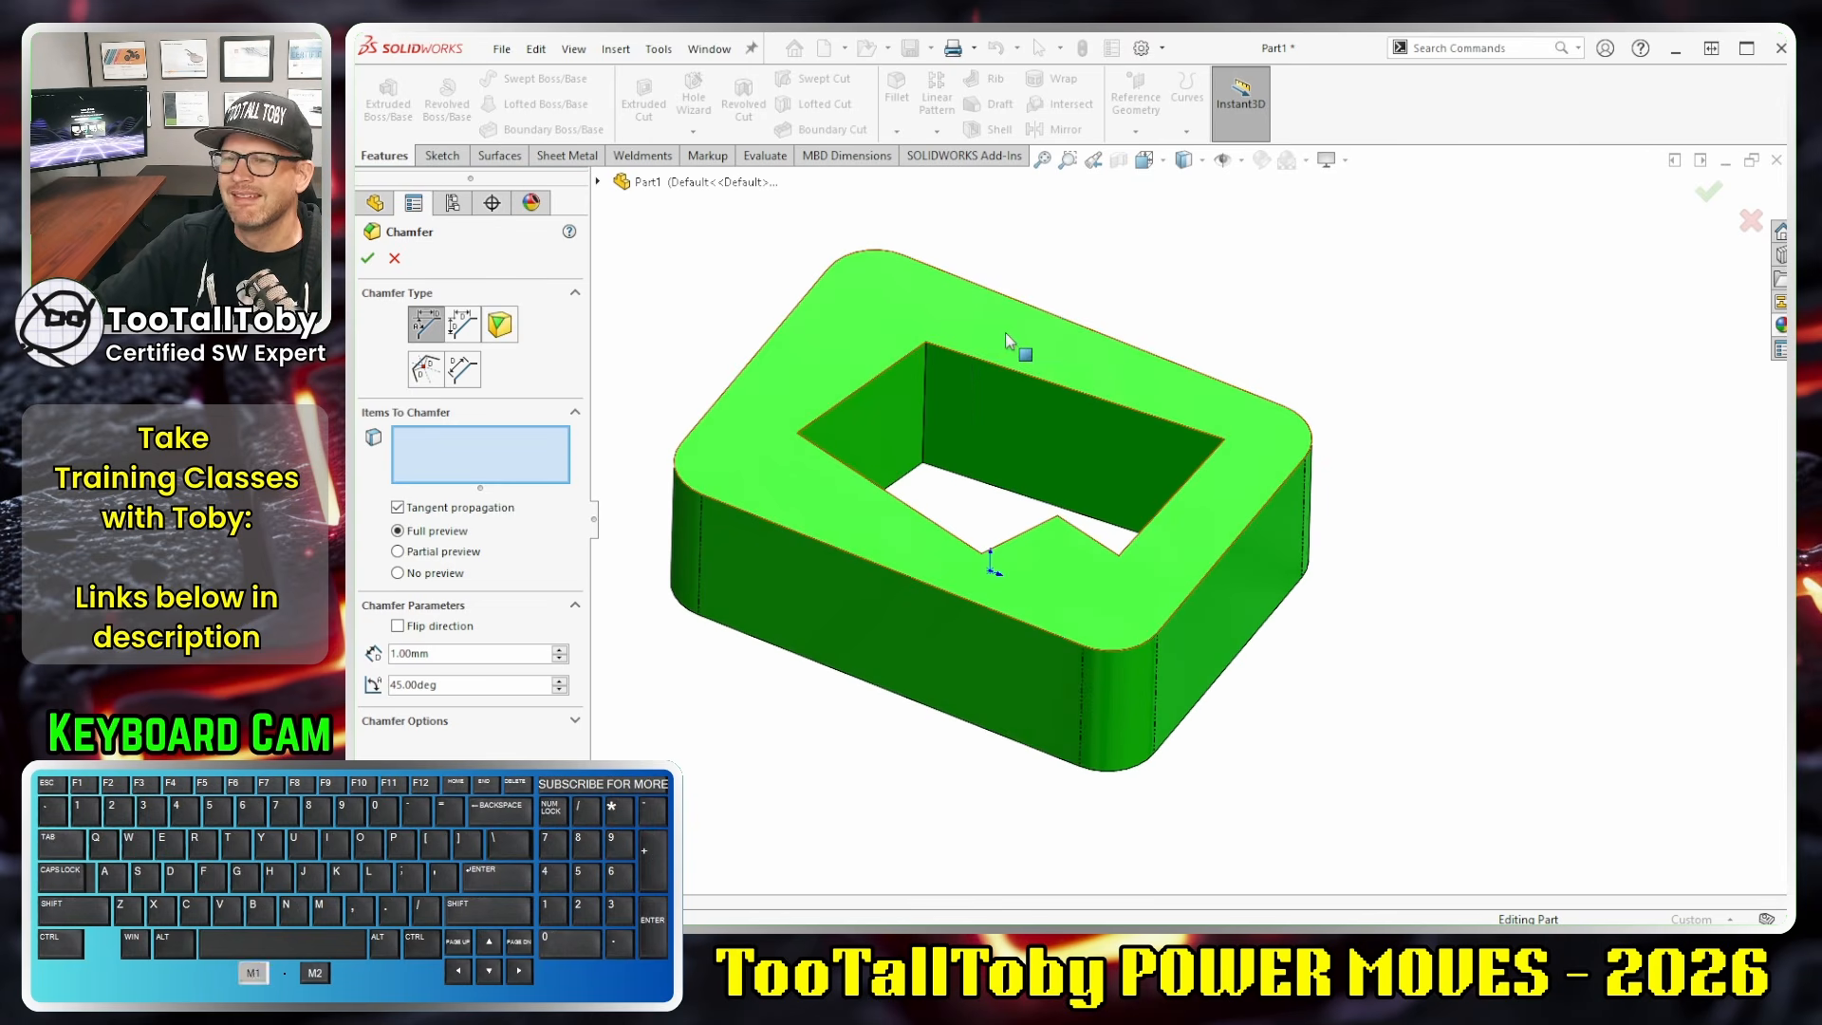
# Step: Select the block's top face for the chamfer and set the distance to 3 mm
pyautogui.click(1004, 332)
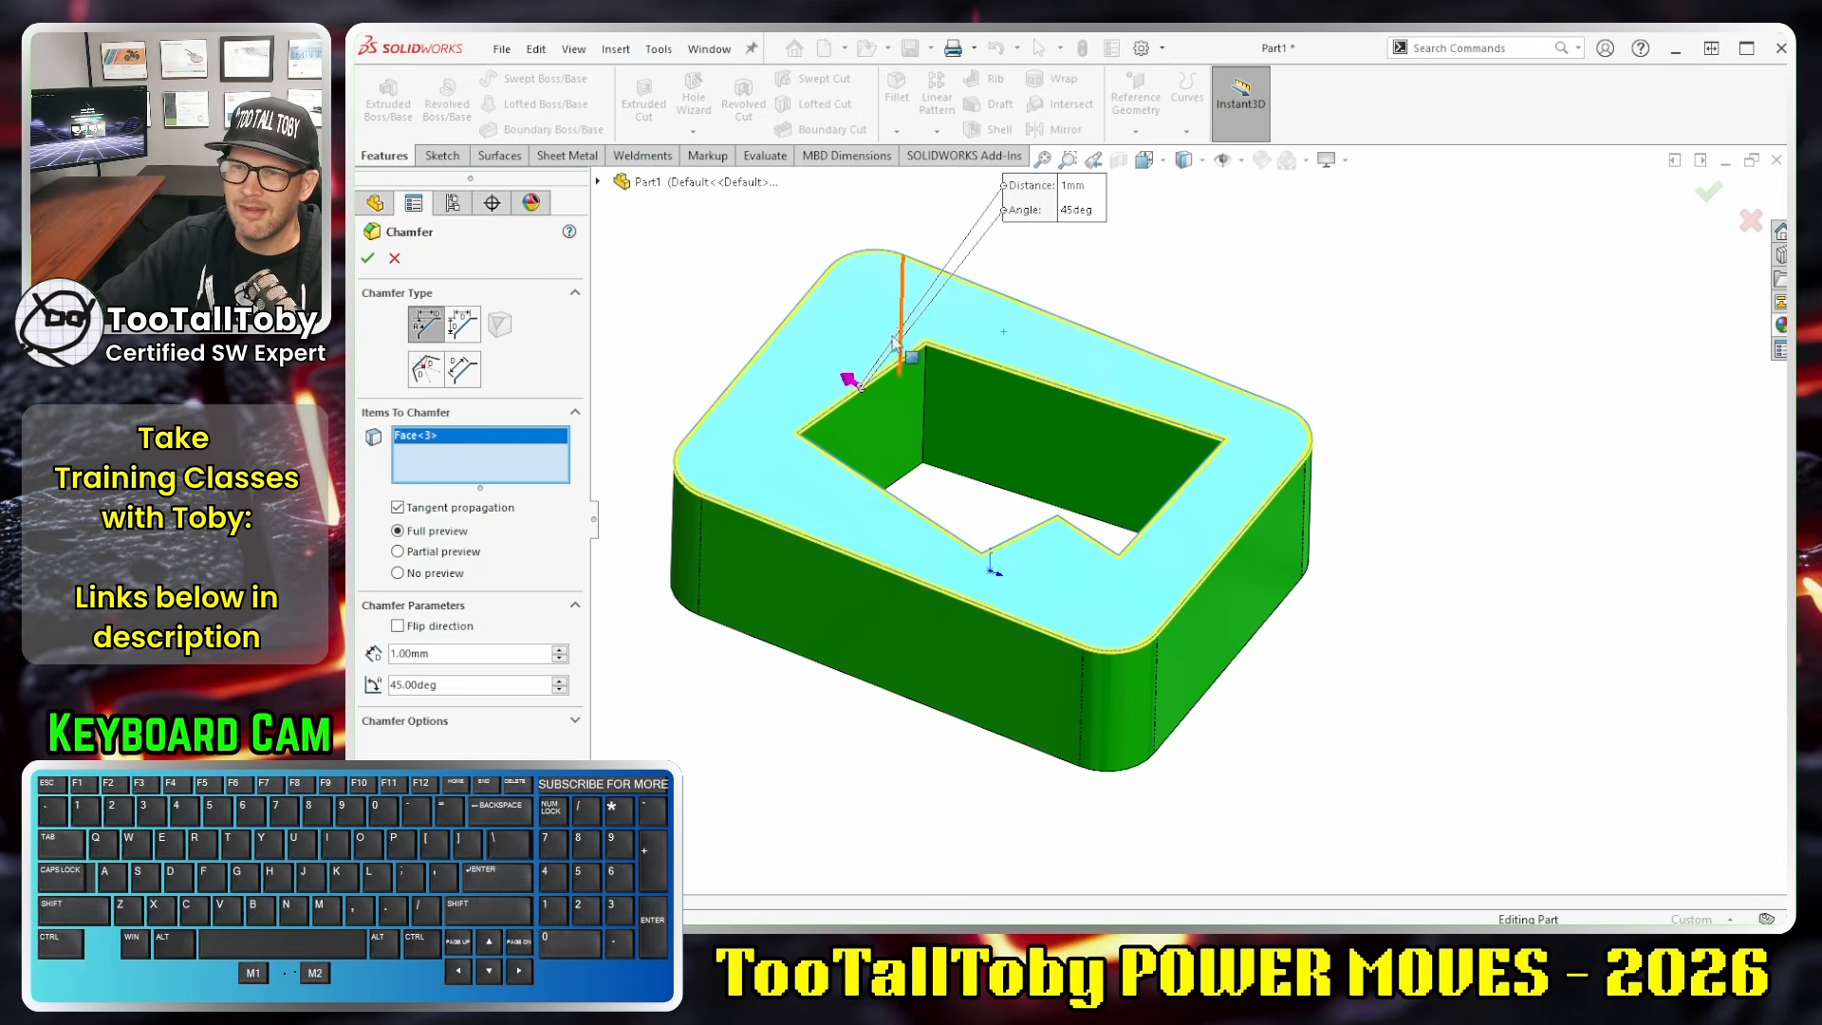
pyautogui.click(432, 653)
pyautogui.doubleClick(433, 652)
pyautogui.write('3')
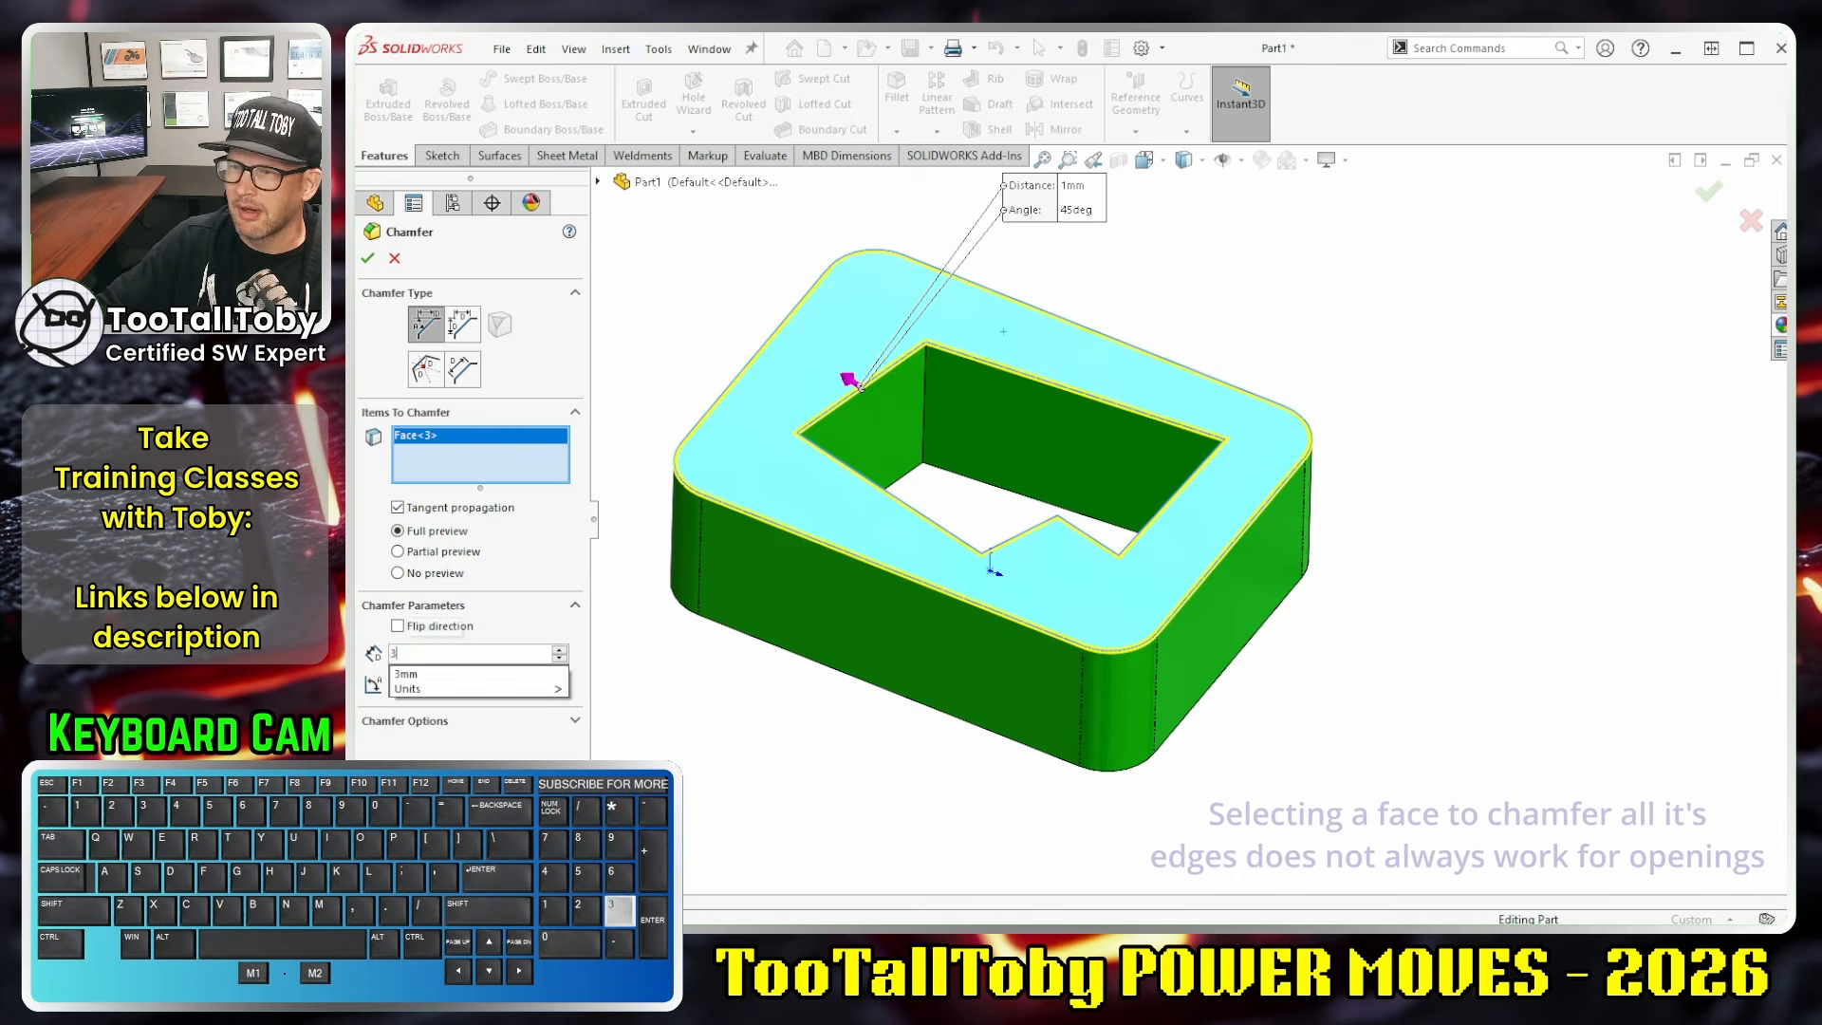
pyautogui.press('Return')
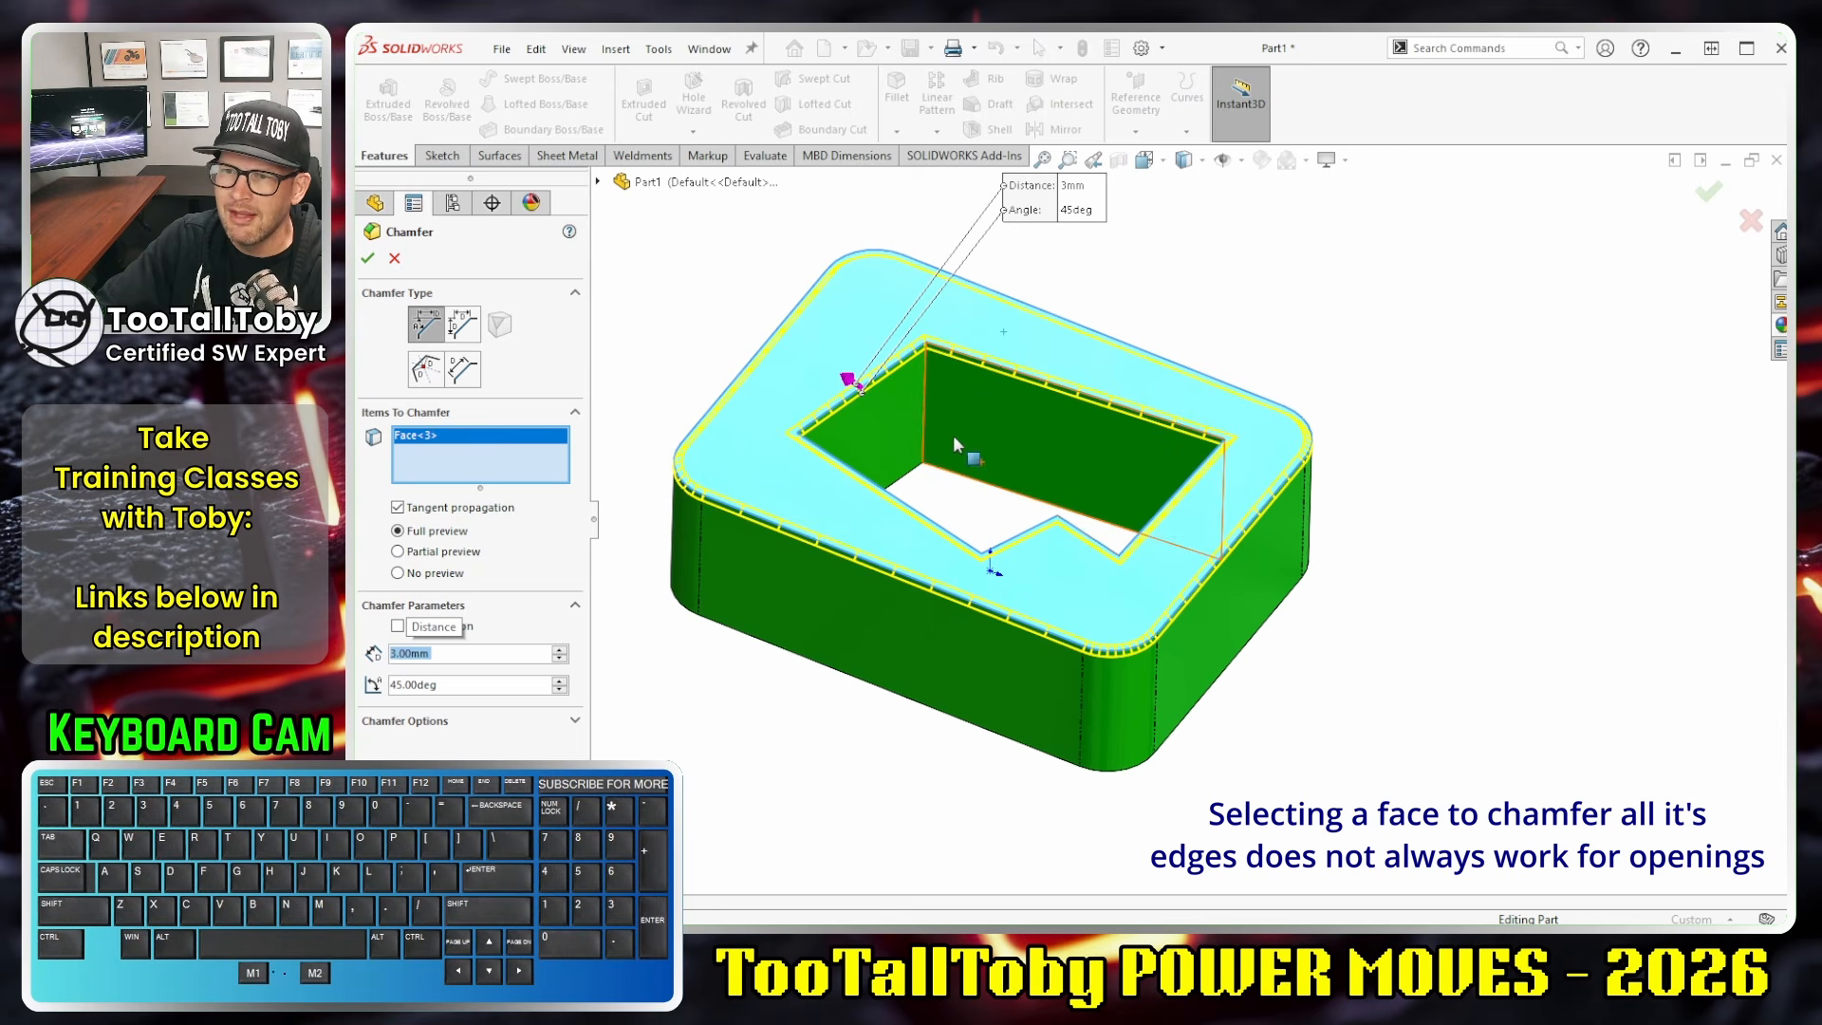
# Step: Remove the top face from the chamfer selection, and select and deselect the opening's end wall face
pyautogui.click(1005, 344)
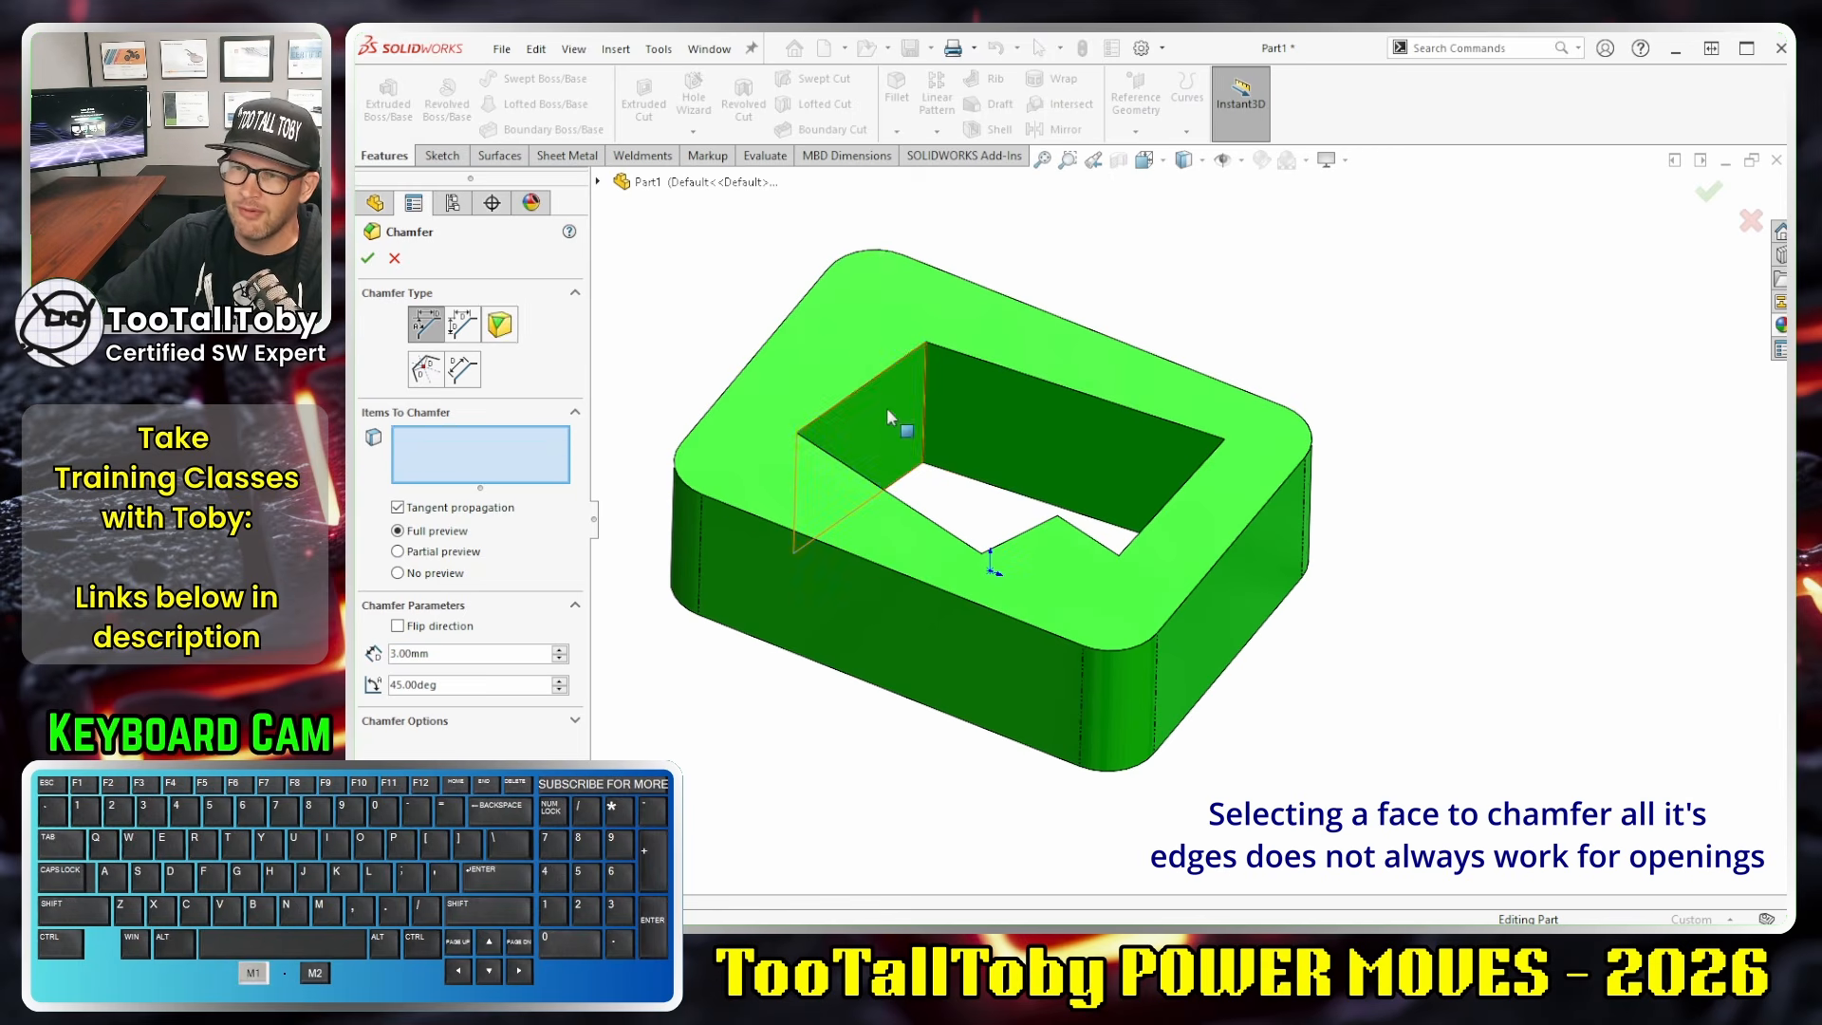
pyautogui.click(885, 411)
pyautogui.click(884, 414)
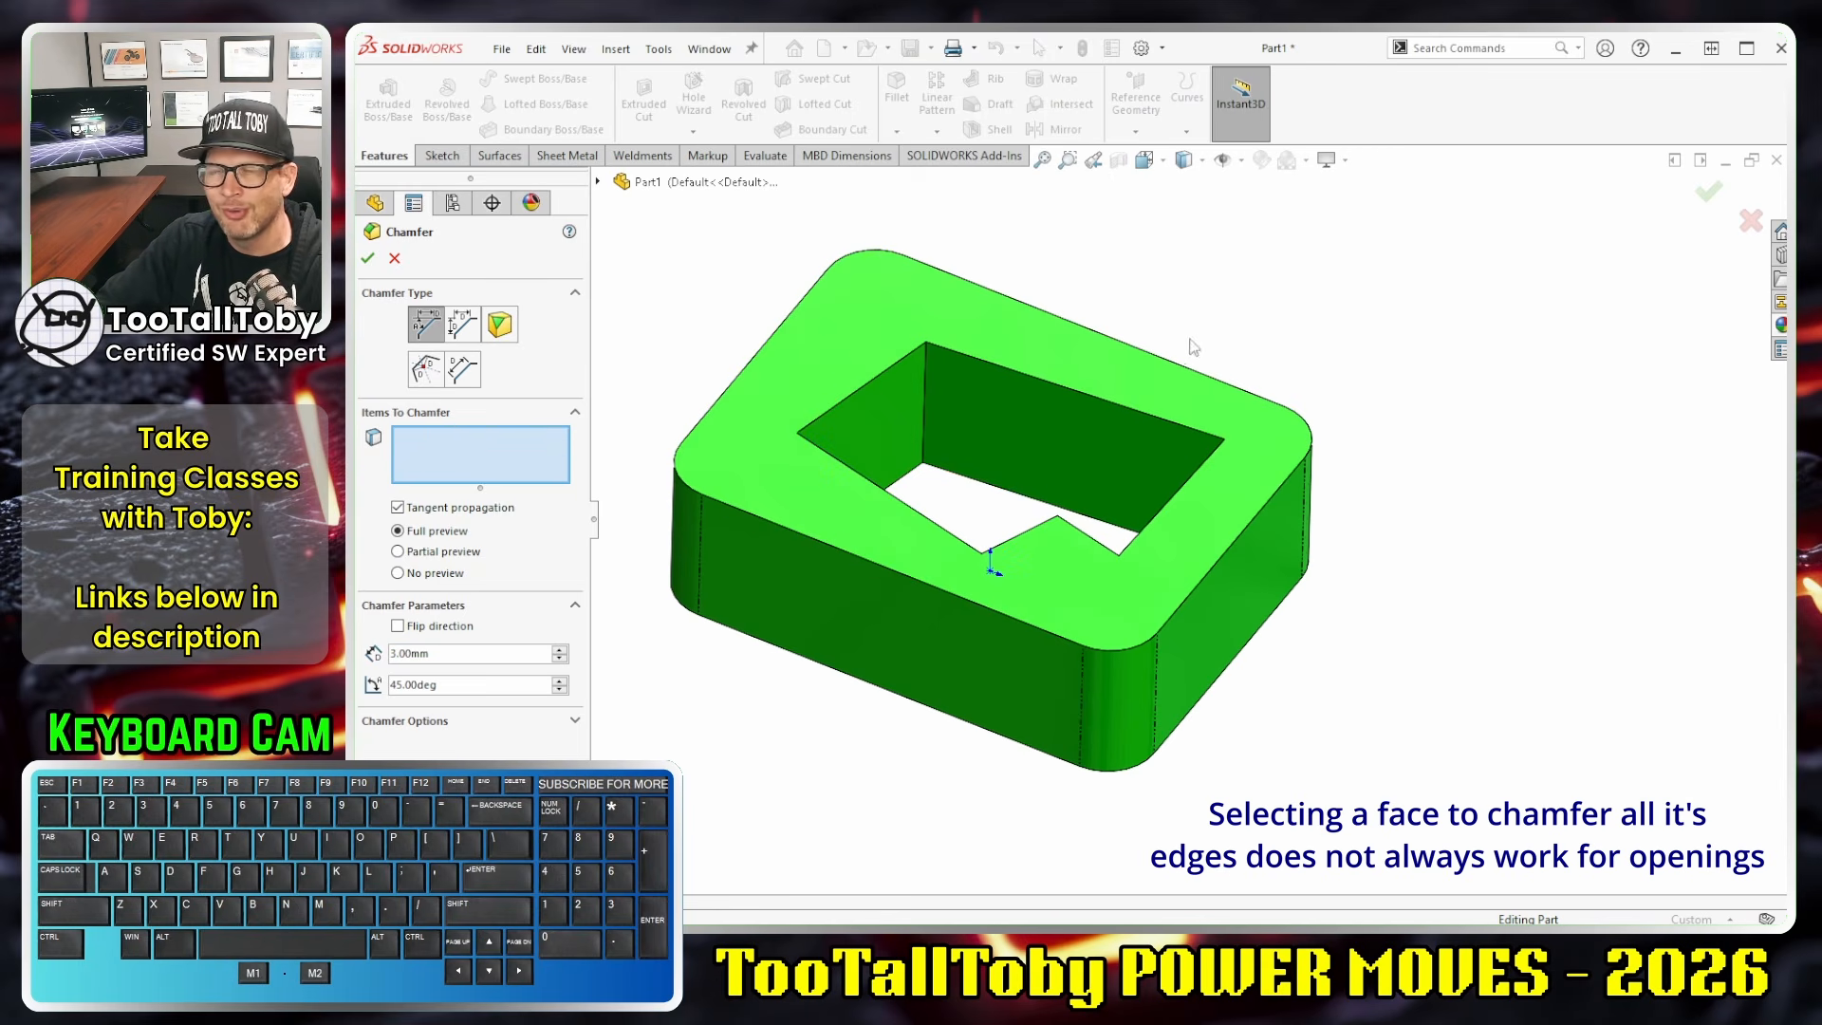
# Step: Apply Select Loop to the upper edge of the opening's end wall, and draw markup arrows at the end wall and top face
pyautogui.rightClick(862, 395)
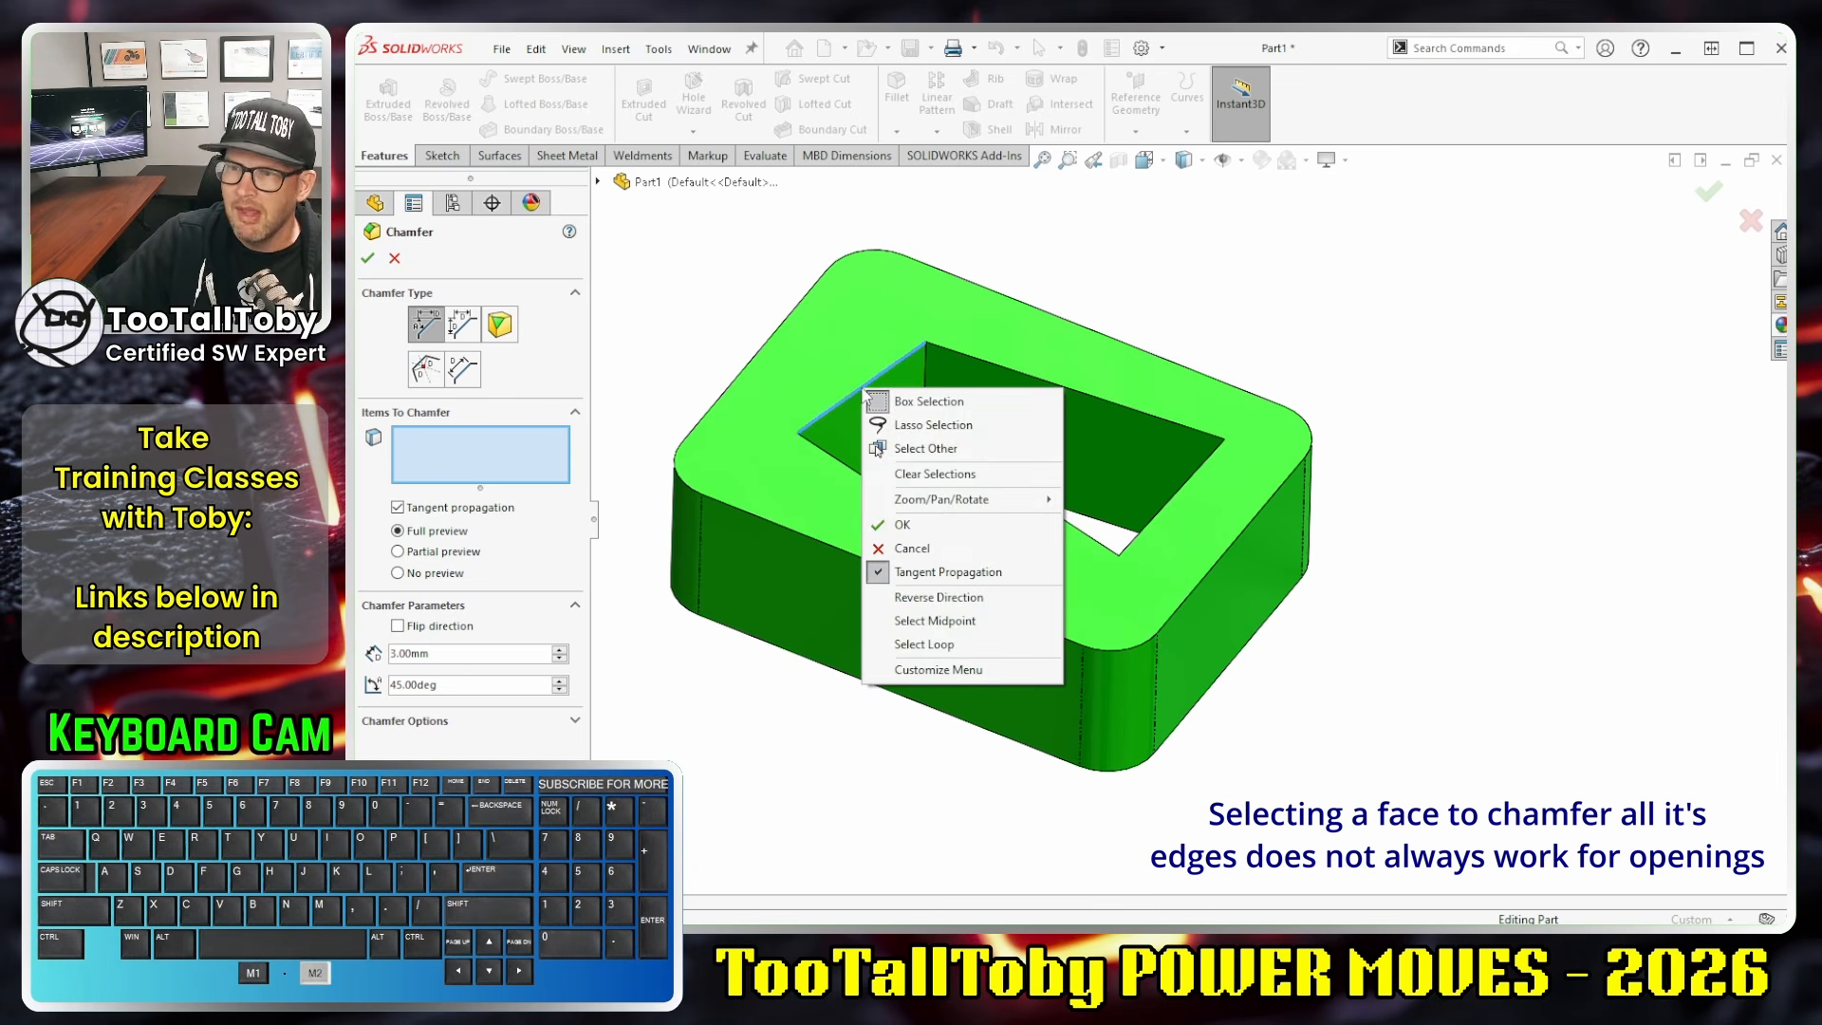
pyautogui.click(924, 645)
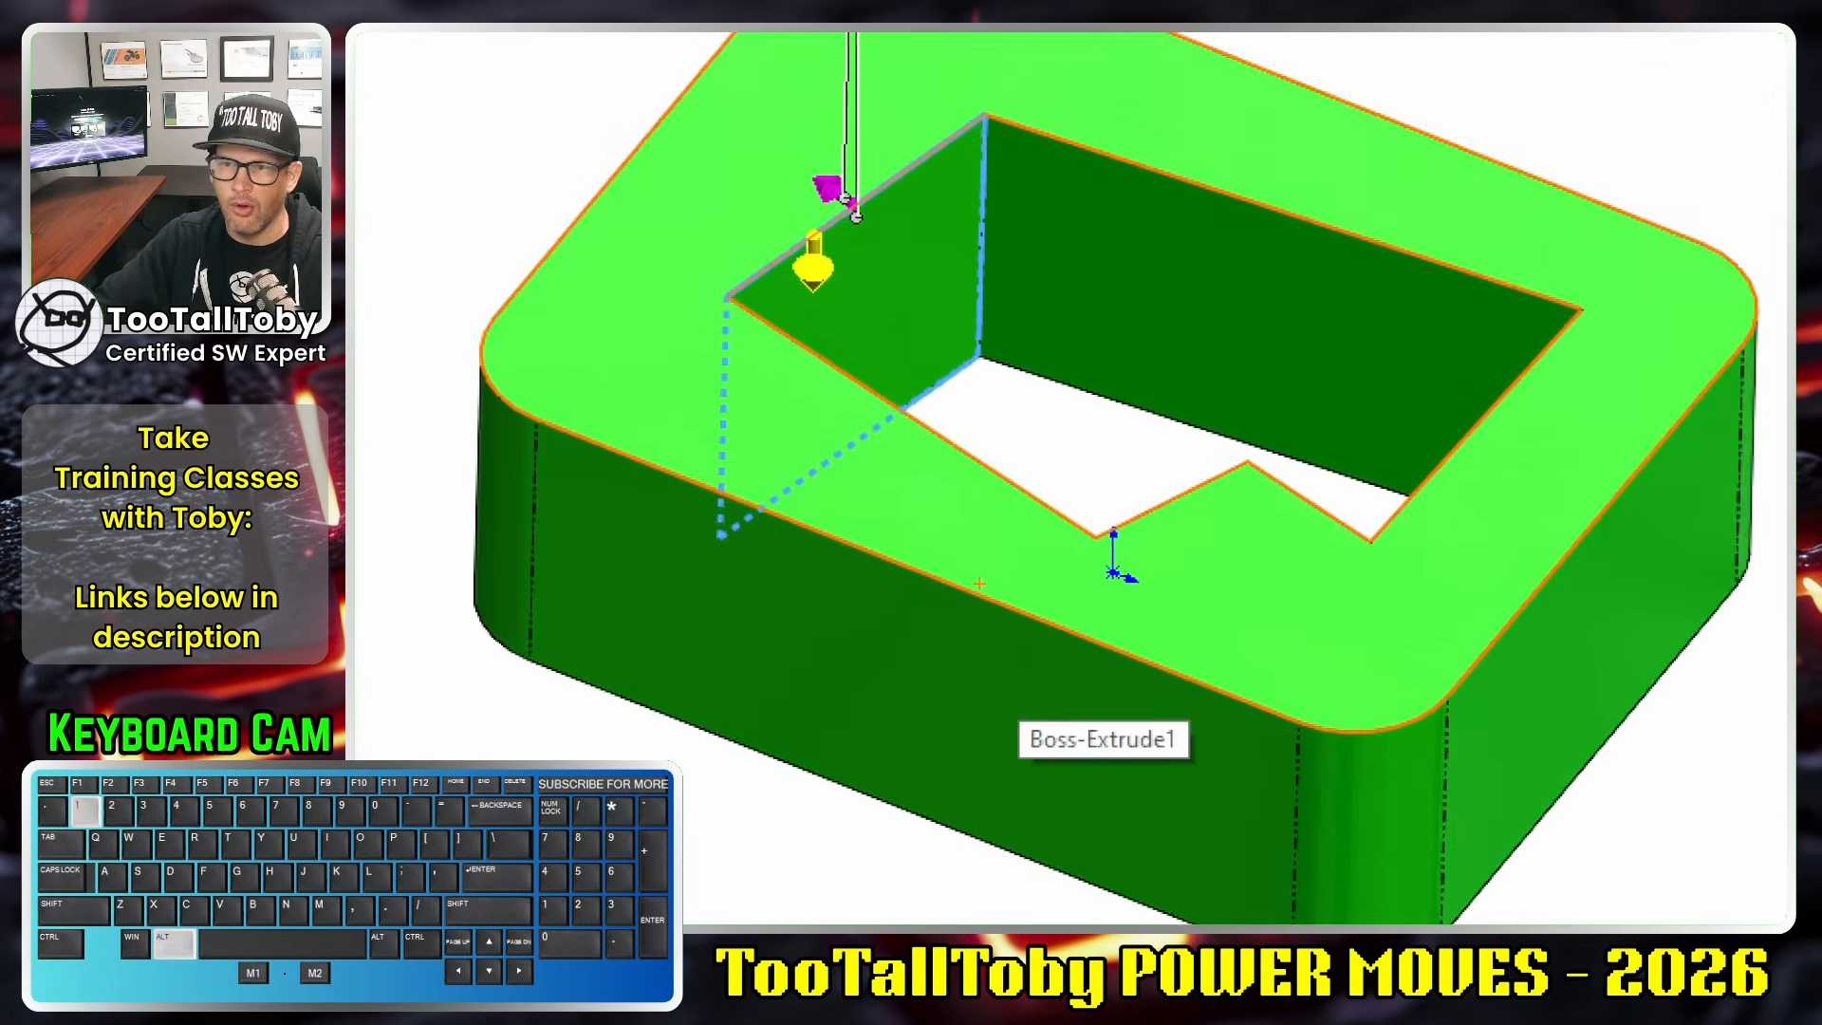
pyautogui.keyDown('ctrl'); pyautogui.keyDown('shift'); pyautogui.moveTo(1049, 362); pyautogui.dragTo(1150, 362); pyautogui.keyUp('shift'); pyautogui.keyUp('ctrl')
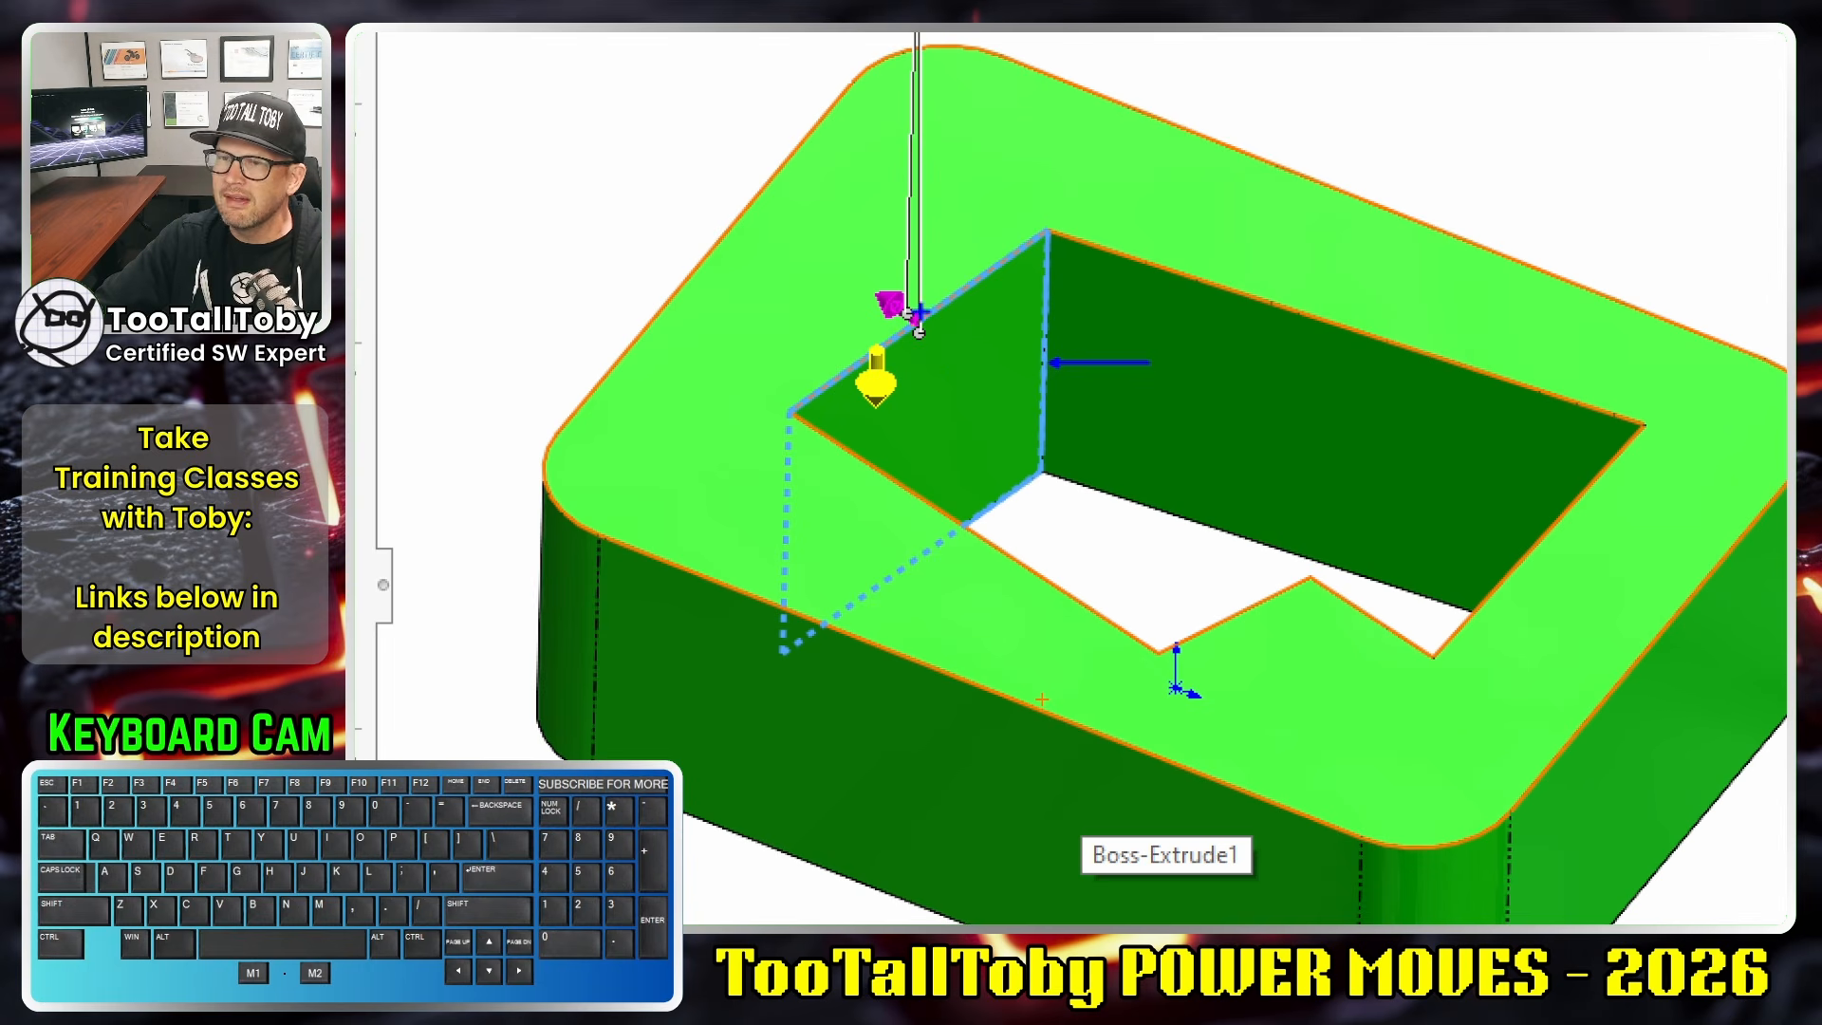
pyautogui.keyDown('ctrl'); pyautogui.keyDown('shift'); pyautogui.moveTo(948, 246); pyautogui.dragTo(1013, 126); pyautogui.keyUp('shift'); pyautogui.keyUp('ctrl')
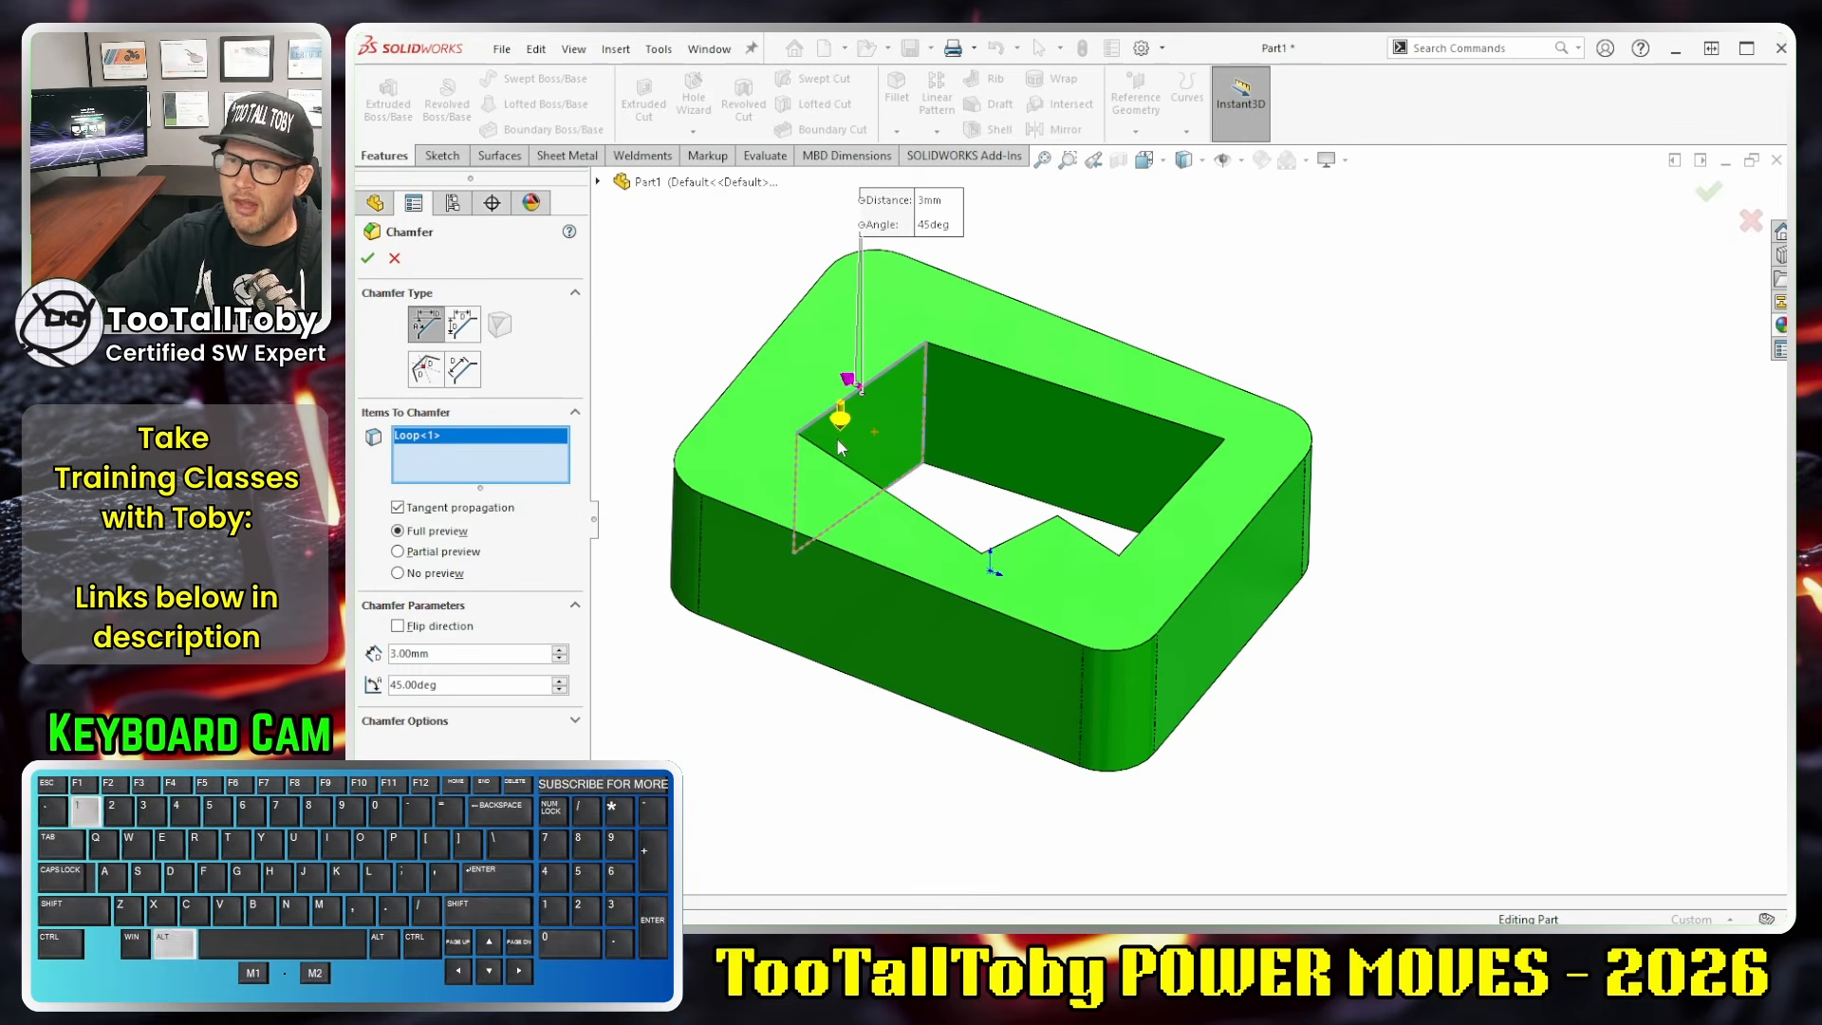
# Step: Flip the loop to the opening's rim on the top face and complete the 3 mm chamfer
pyautogui.click(840, 425)
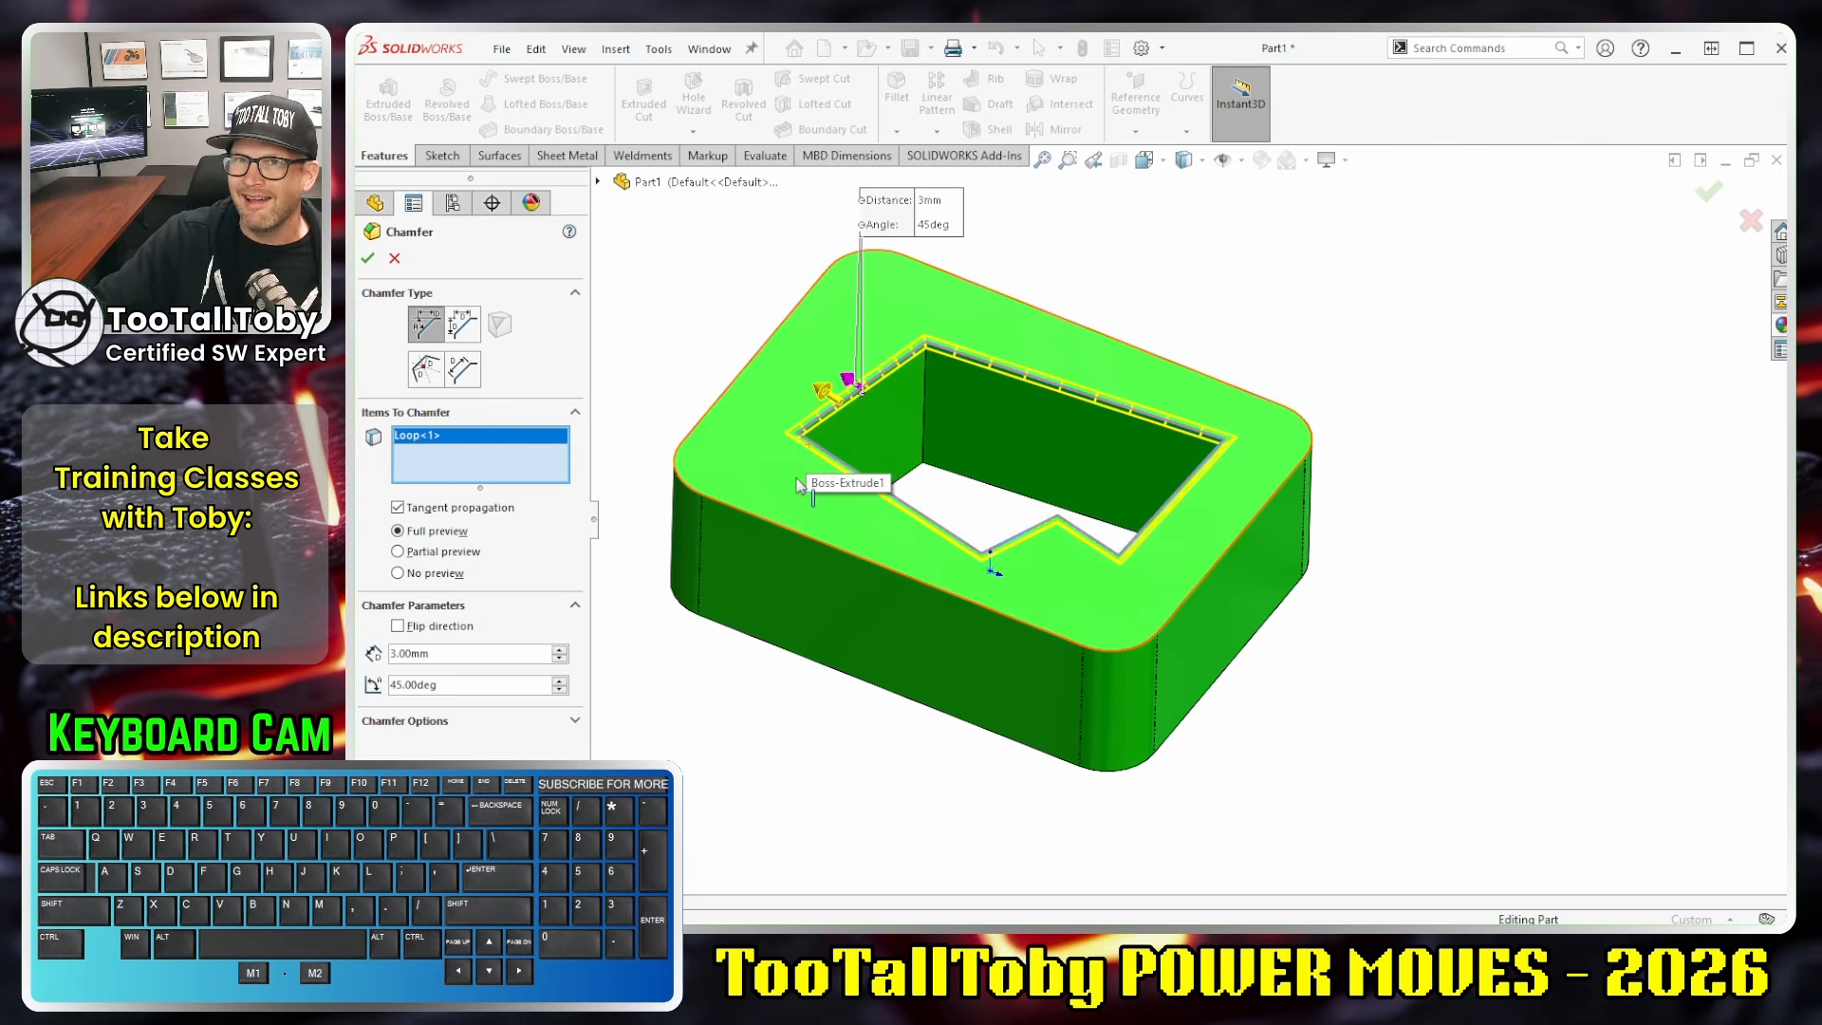
pyautogui.click(456, 651)
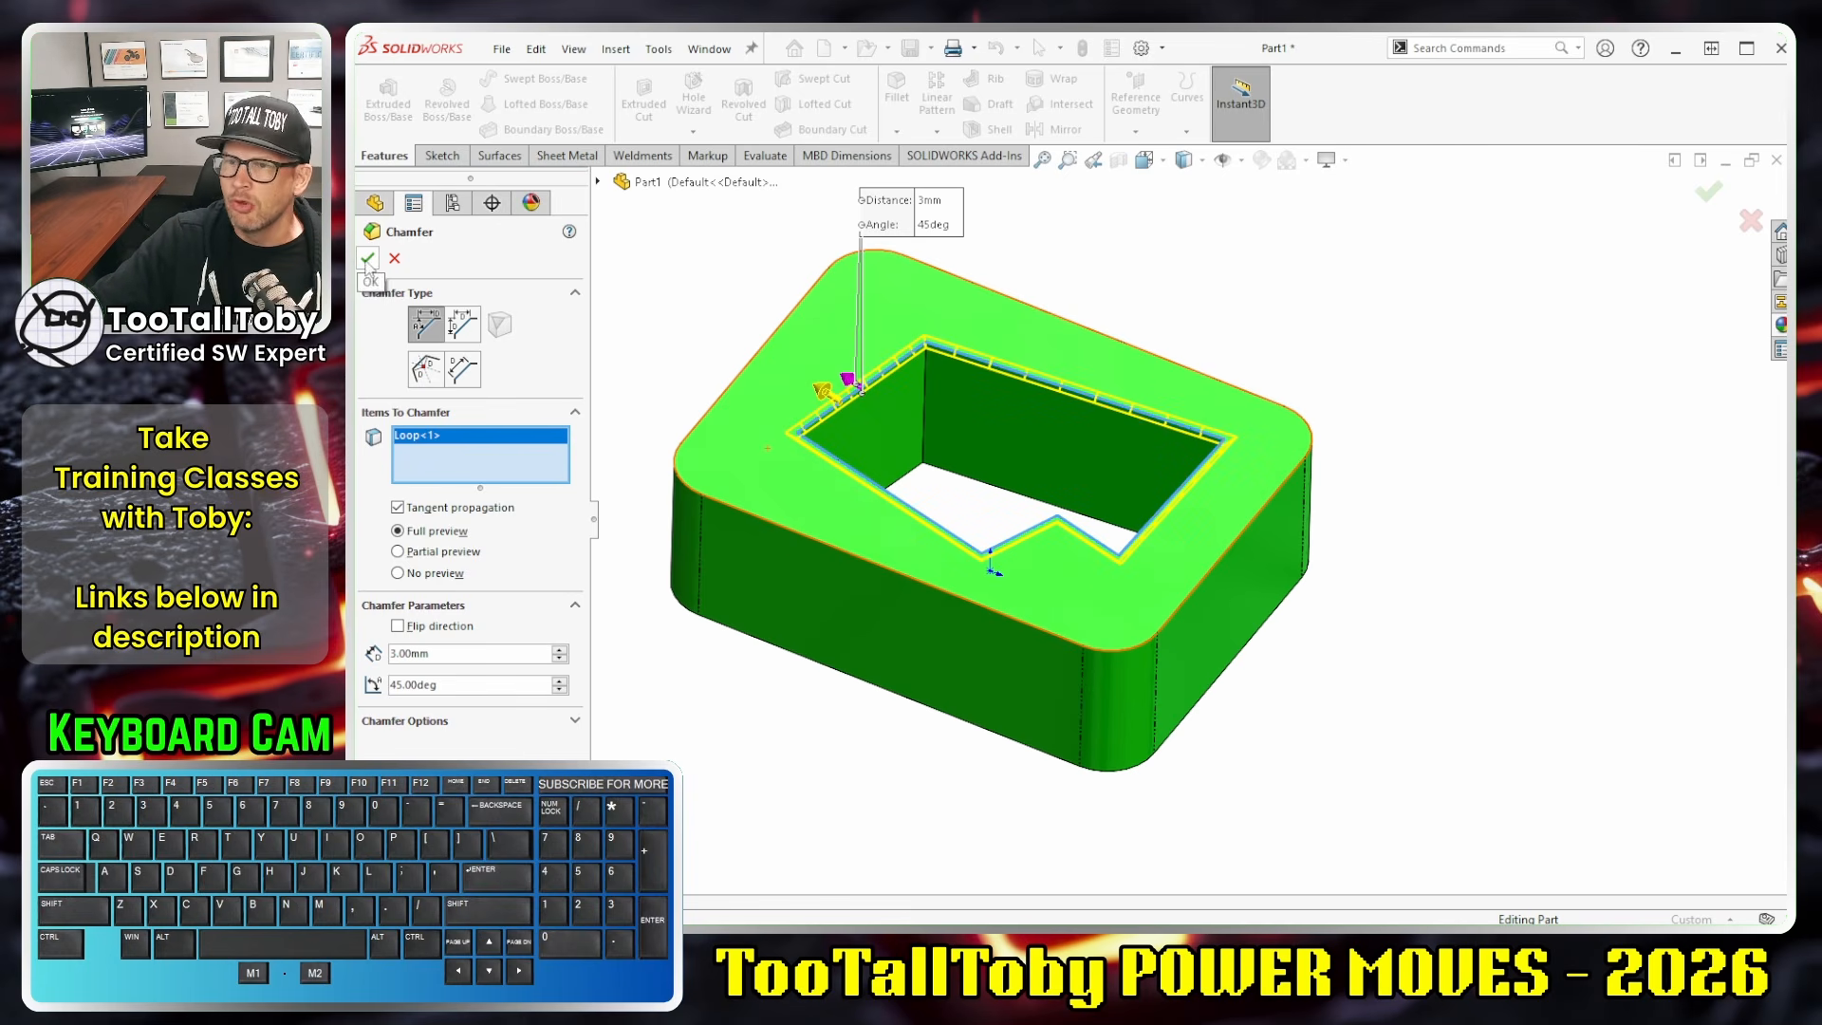
pyautogui.click(368, 261)
pyautogui.moveTo(1257, 293); pyautogui.dragTo(1297, 276, button='middle')
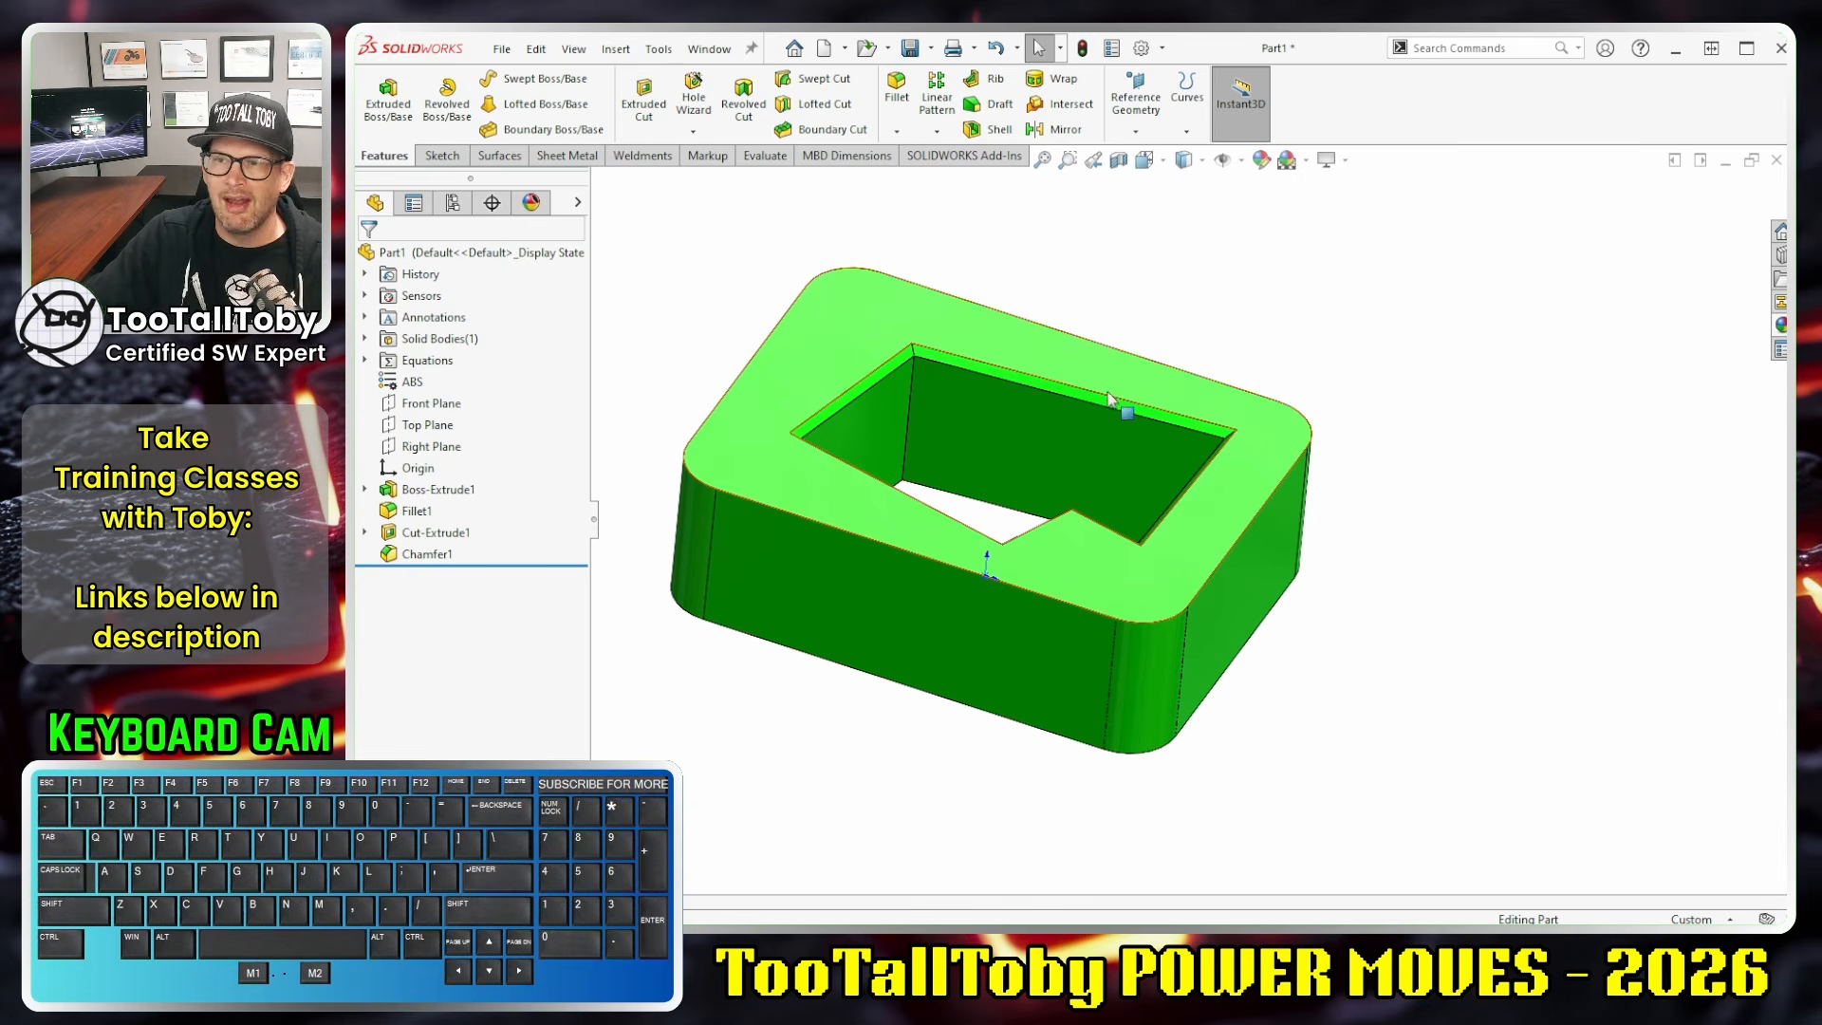
pyautogui.moveTo(1081, 440)
pyautogui.mouseDown(button='middle')
pyautogui.moveTo(1039, 498)
pyautogui.moveTo(1129, 480)
pyautogui.moveTo(1105, 485)
pyautogui.moveTo(1072, 446)
pyautogui.mouseUp(button='middle')
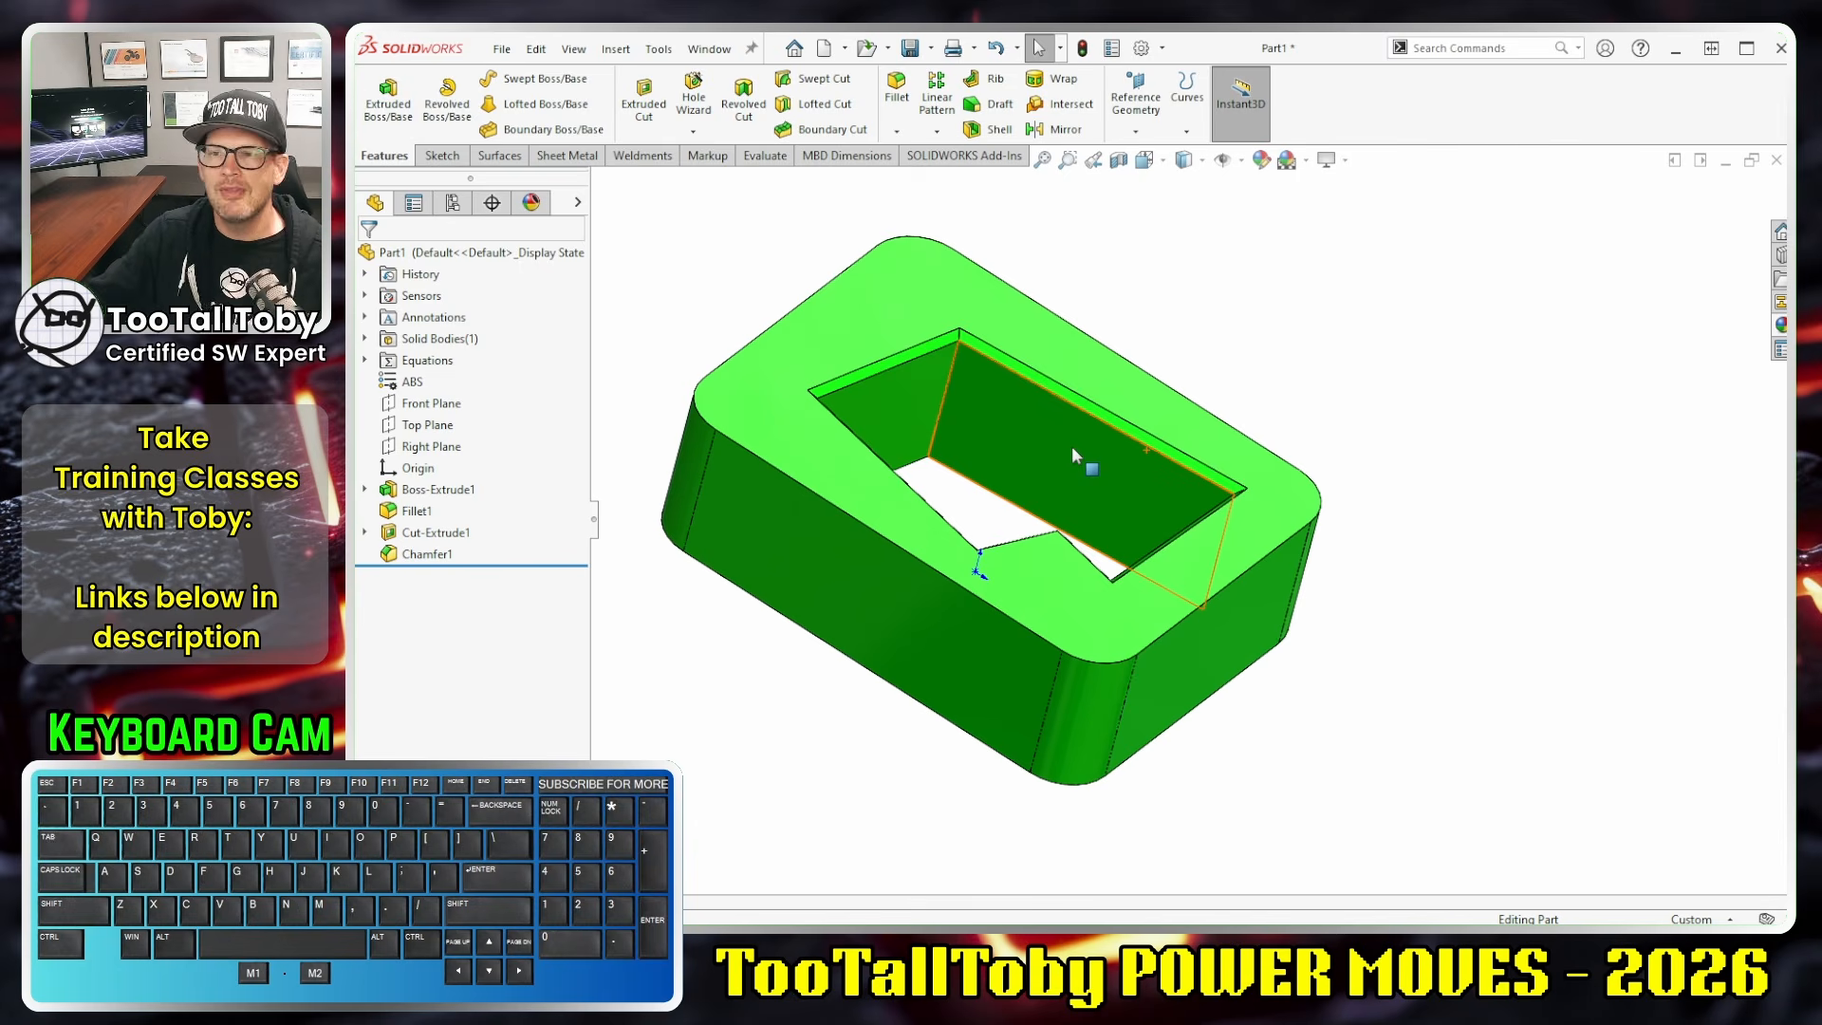
pyautogui.moveTo(1192, 379); pyautogui.dragTo(1331, 362, button='middle')
pyautogui.click(1467, 341)
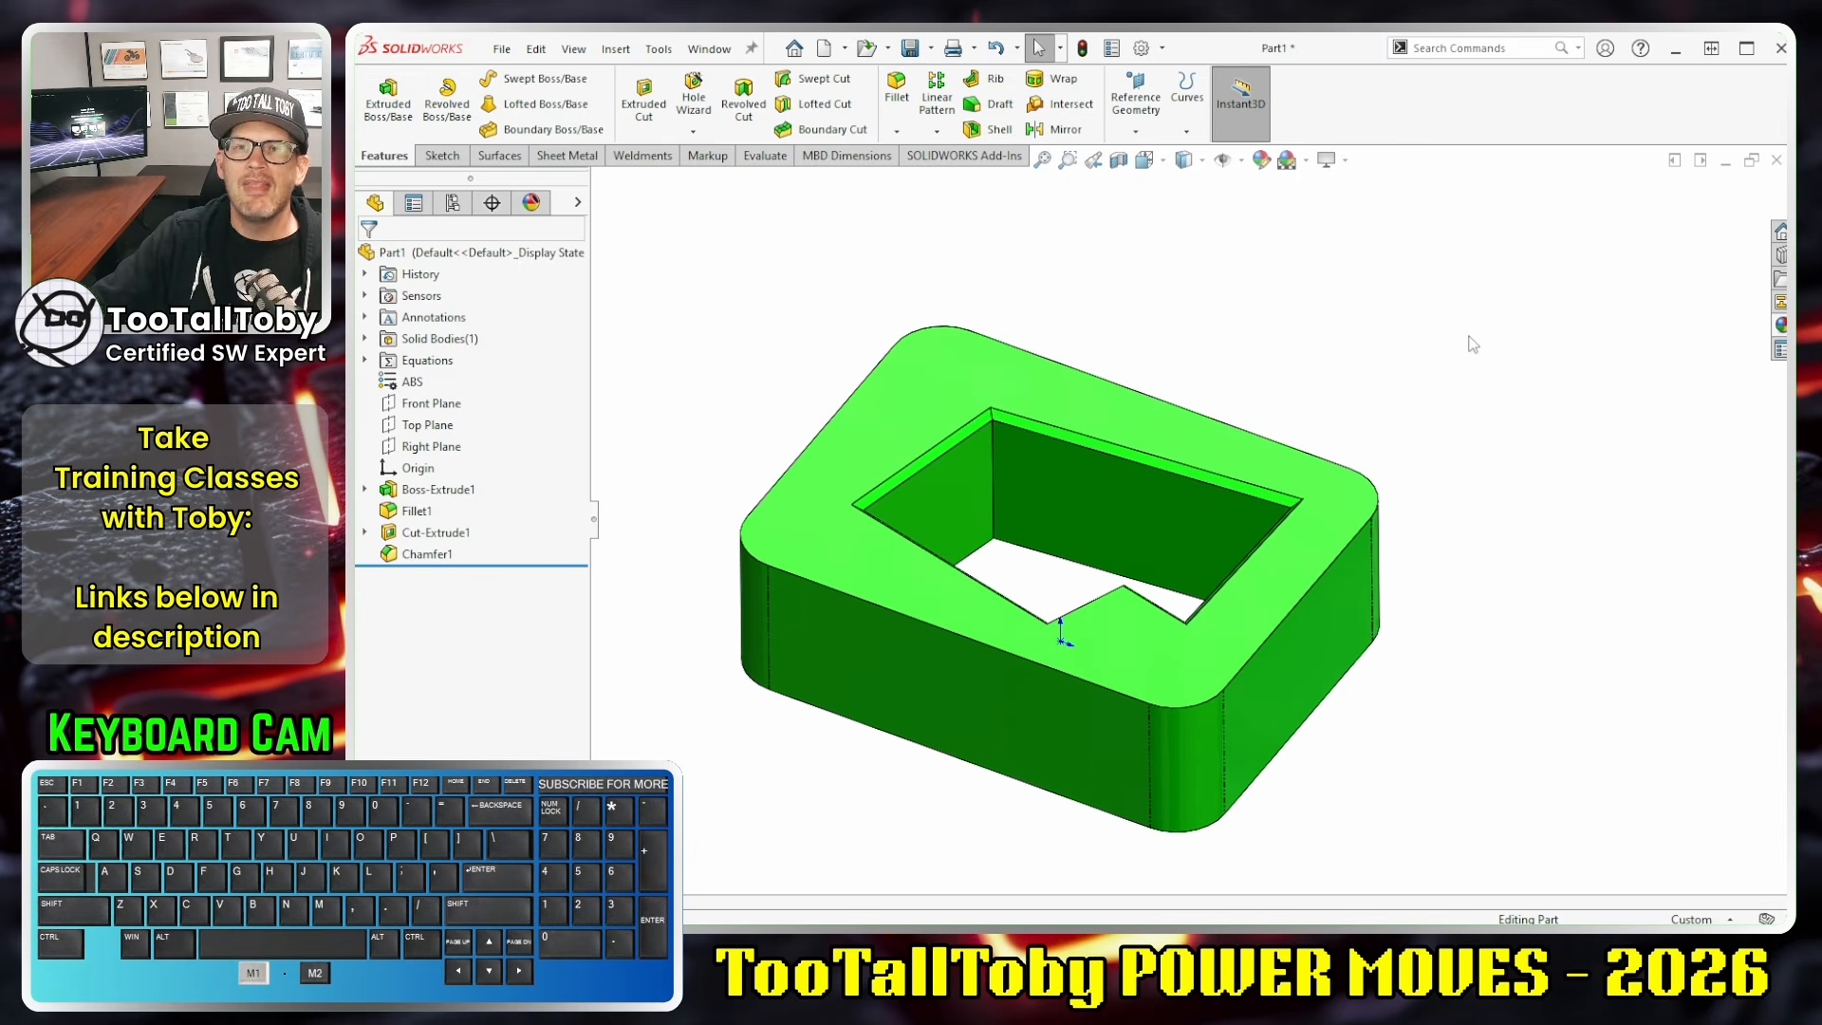